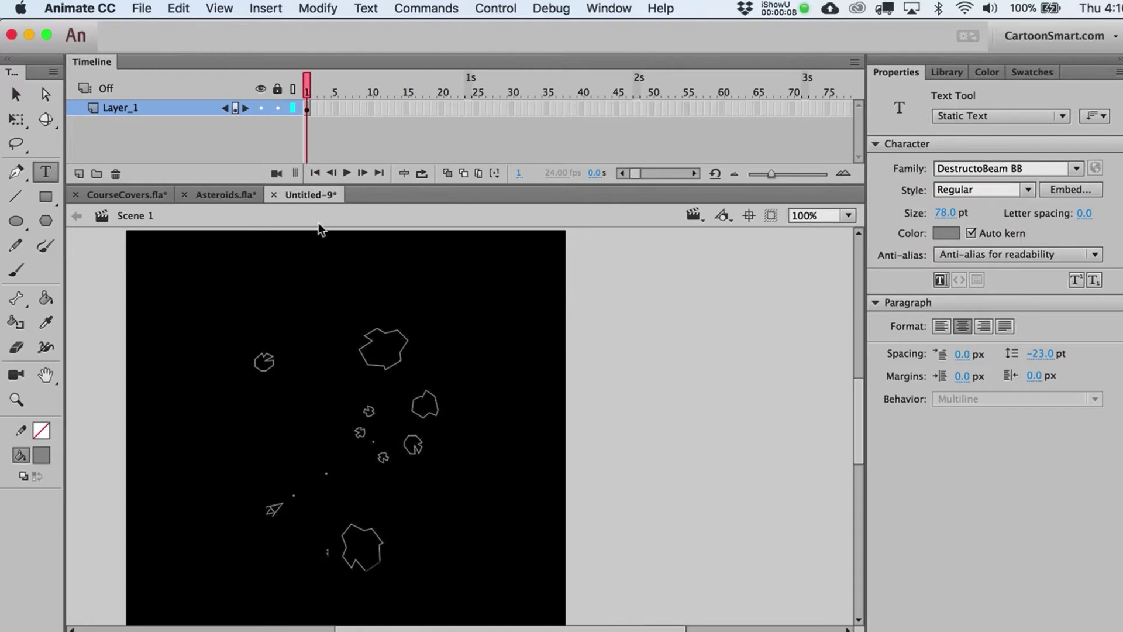
On a new layer, add a static 'ASTEROIDS' text title and move it across the top of the poster
left_click(81, 171)
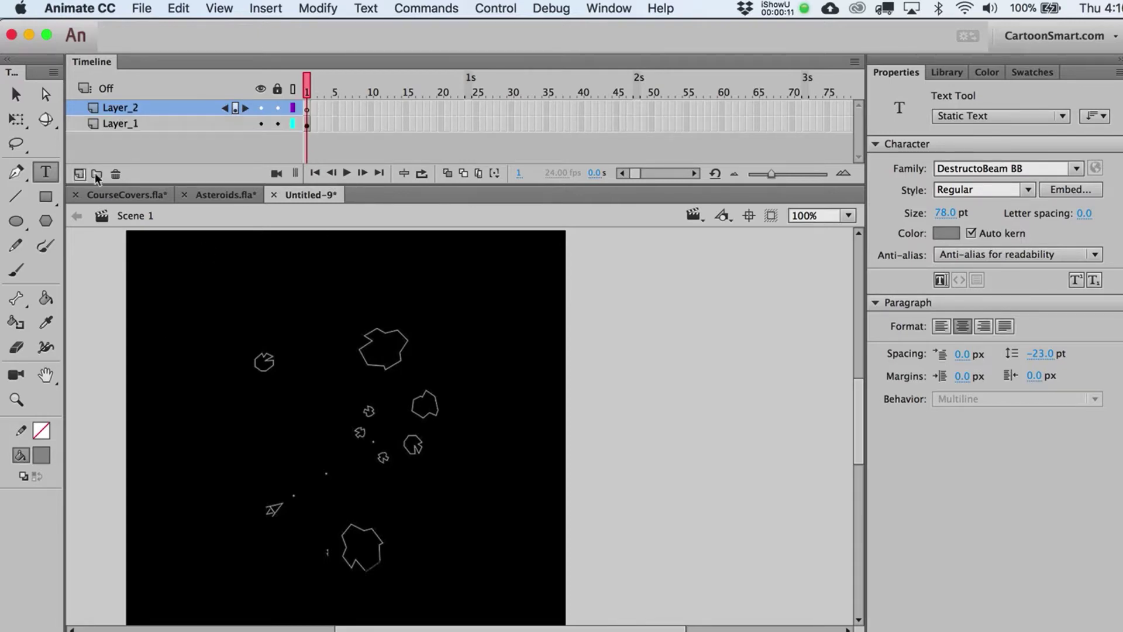
left_click(188, 378)
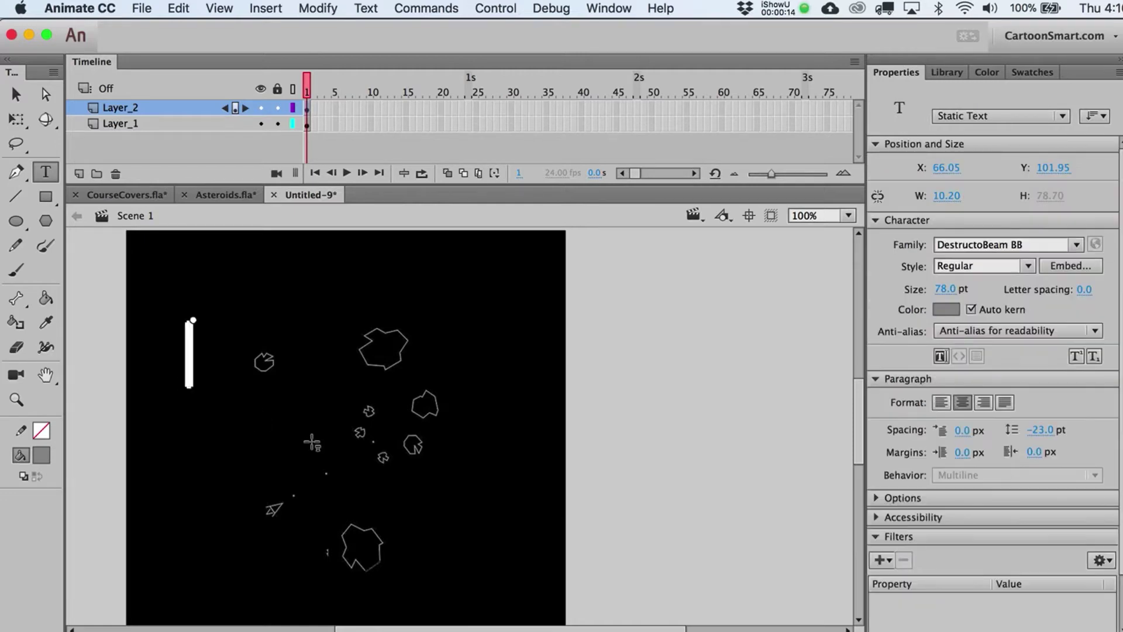
type("AS")
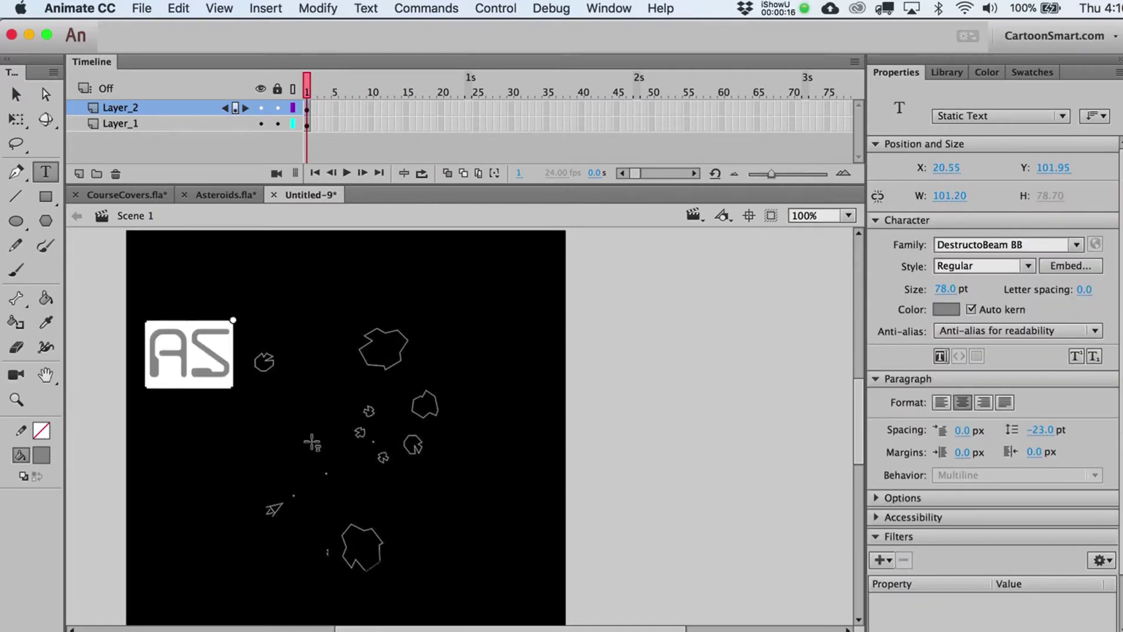
type("TER")
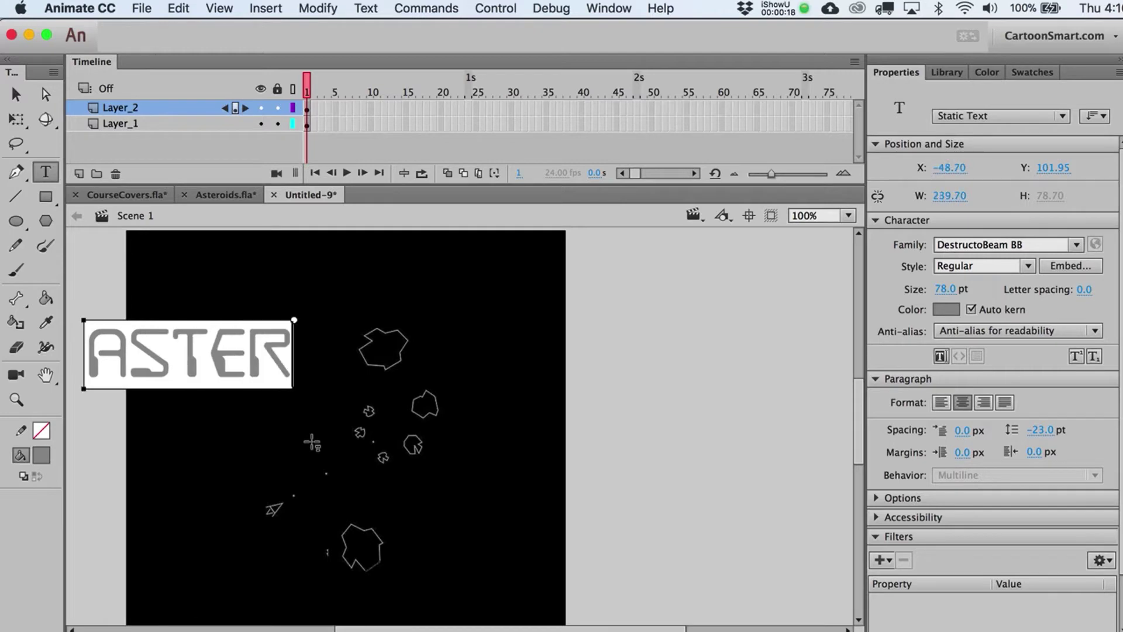
type("OIDS")
key("Escape")
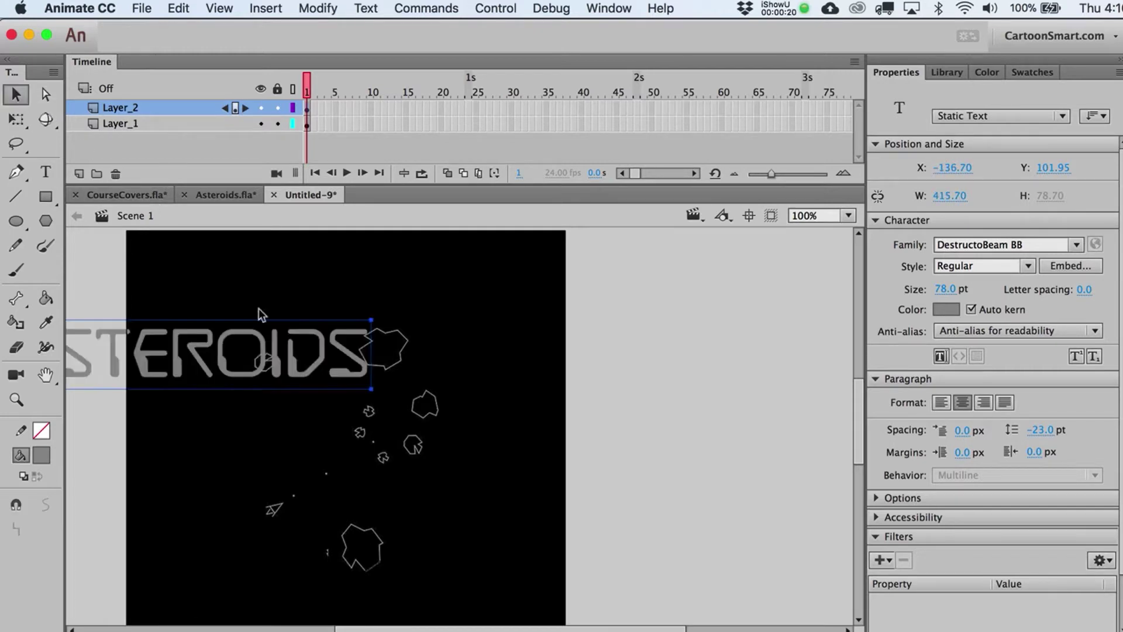
left_click_drag(312, 375, 469, 348)
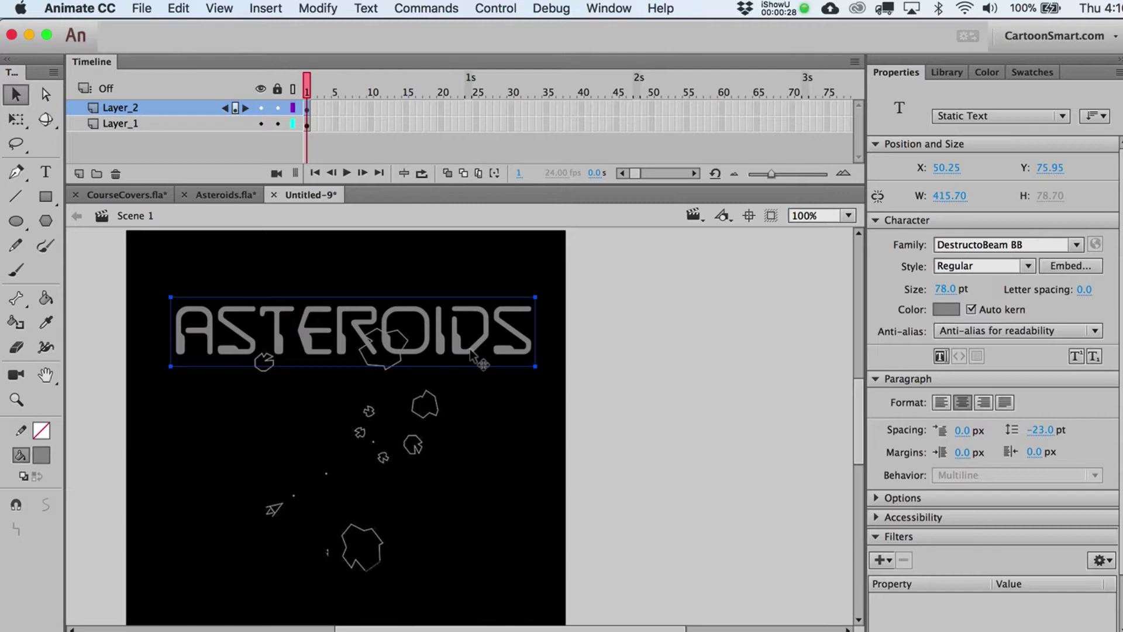
Nudge the ASTEROIDS title about 5 px left, from X 50.25 to X 45.25
left_click(429, 413)
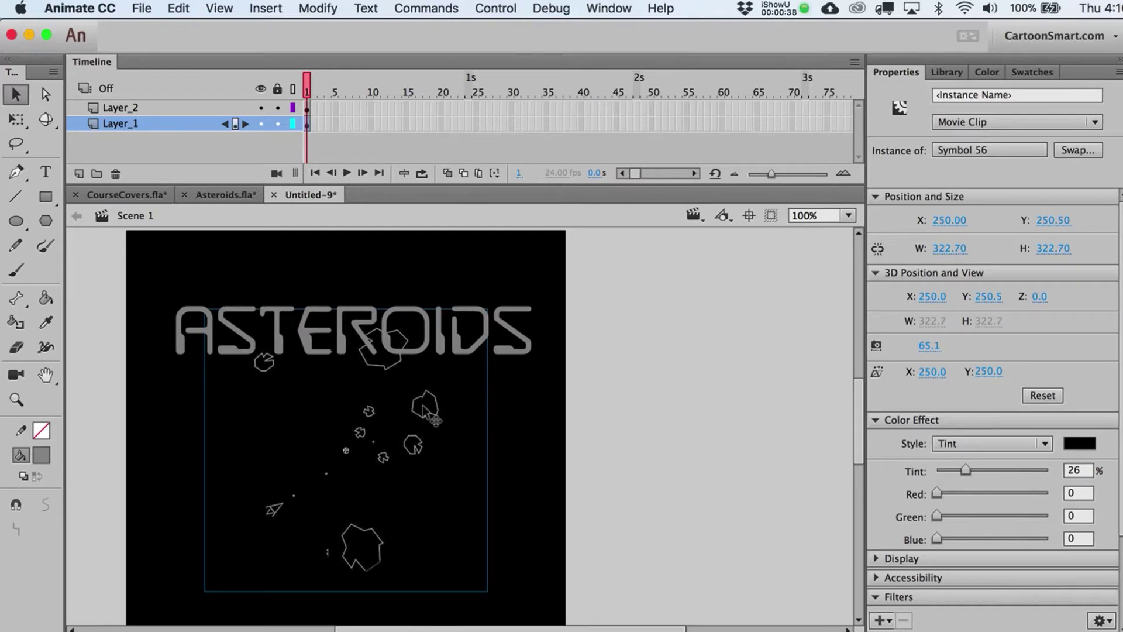
left_click(391, 354)
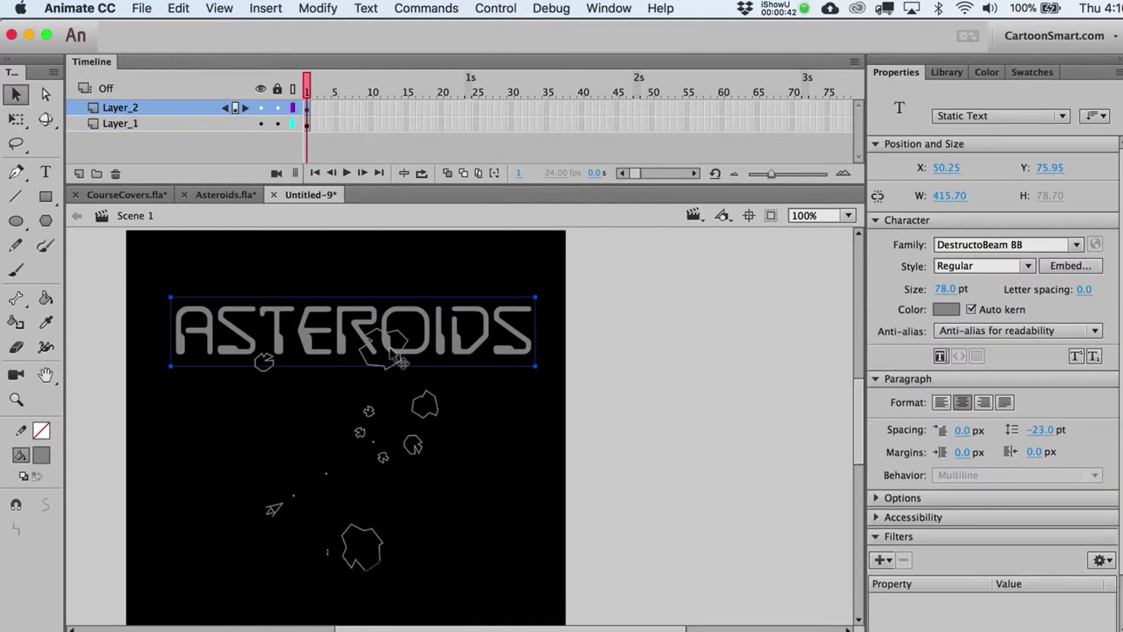
left_click(47, 175)
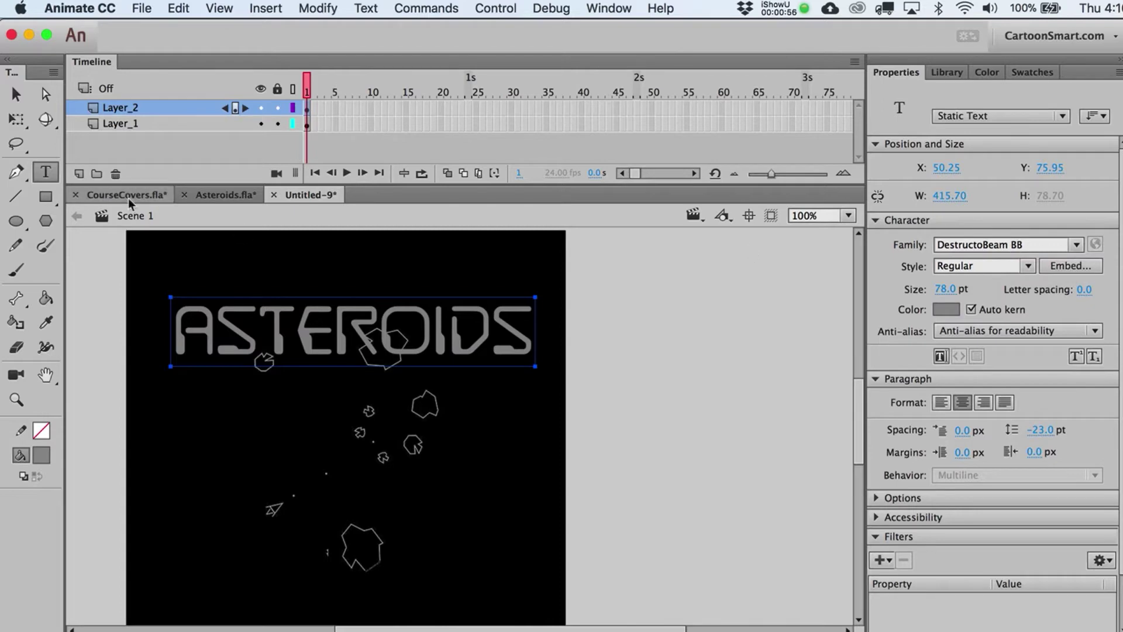
key("v")
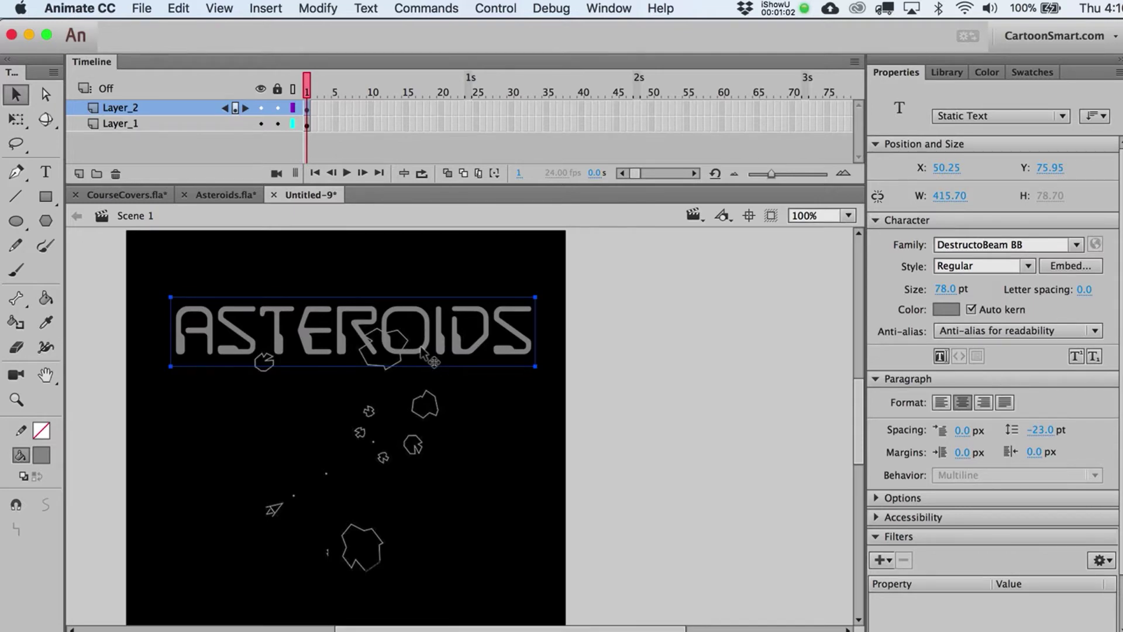
left_click_drag(421, 349, 417, 349)
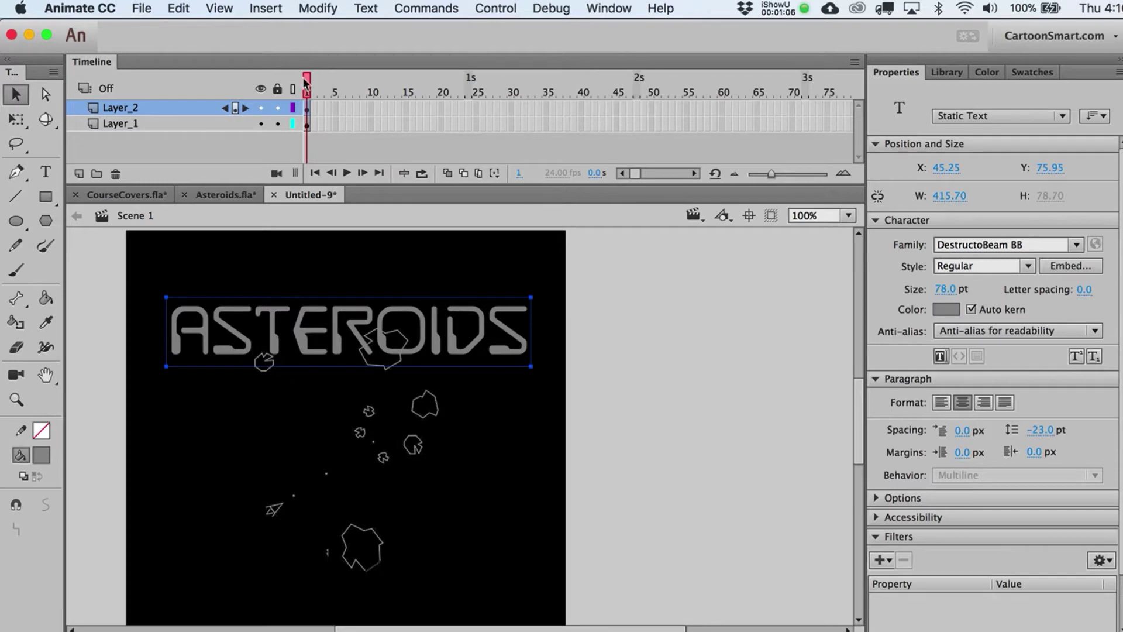
Rename the title's layer to 'Fonts'
left_click(306, 107)
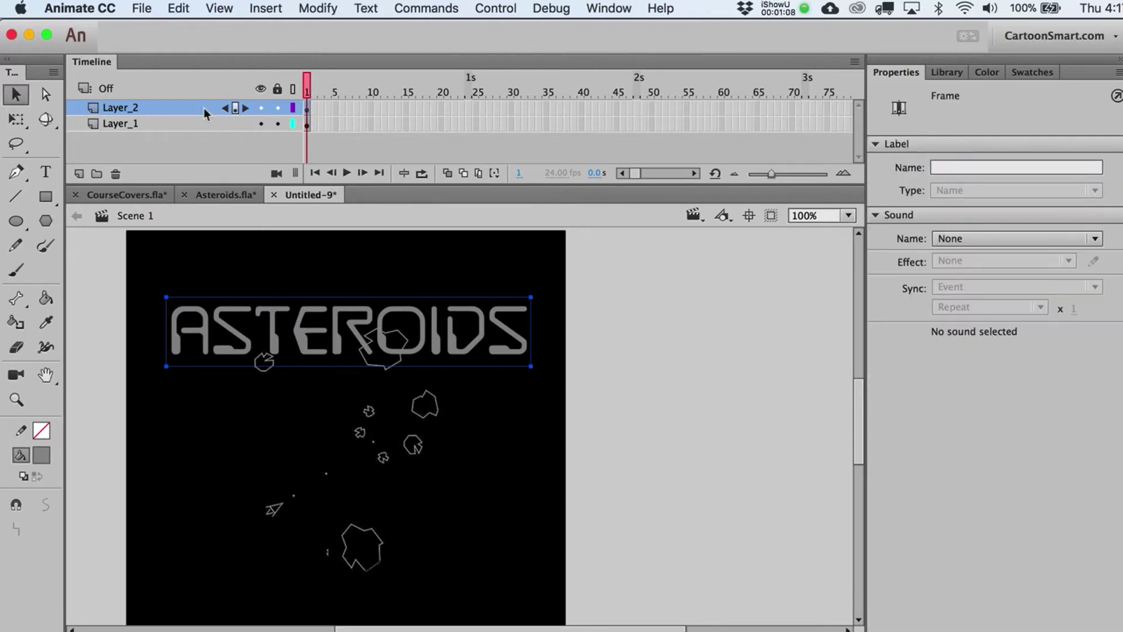
double_click(140, 107)
type("Fonts")
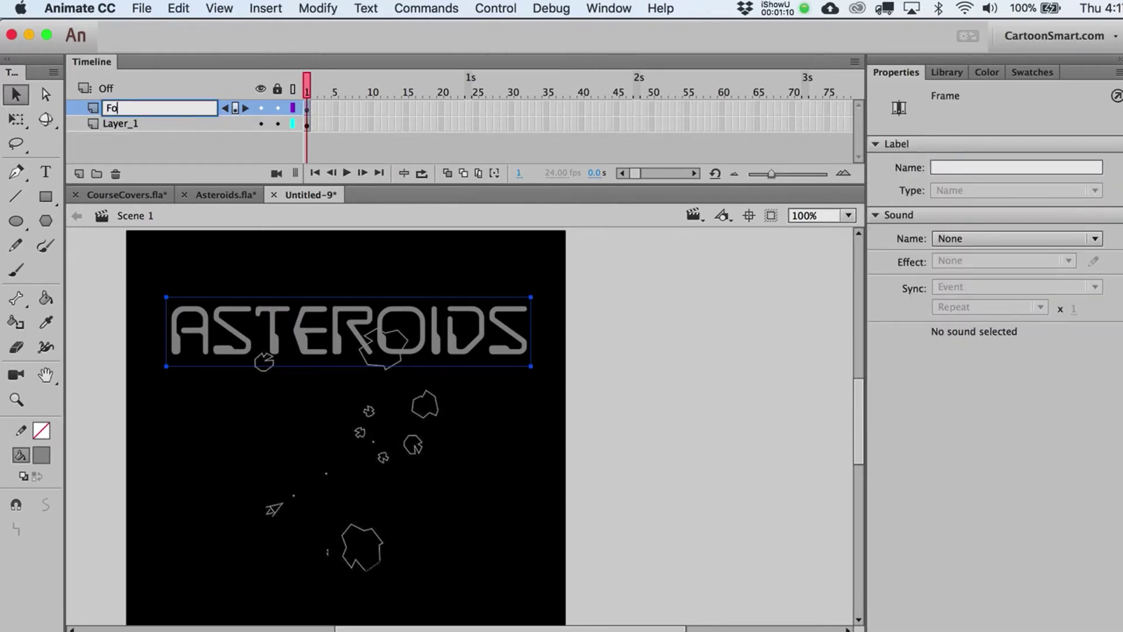
key("Return")
Rename the asteroid artwork's layer to 'image' and reselect the ASTEROIDS title
double_click(133, 124)
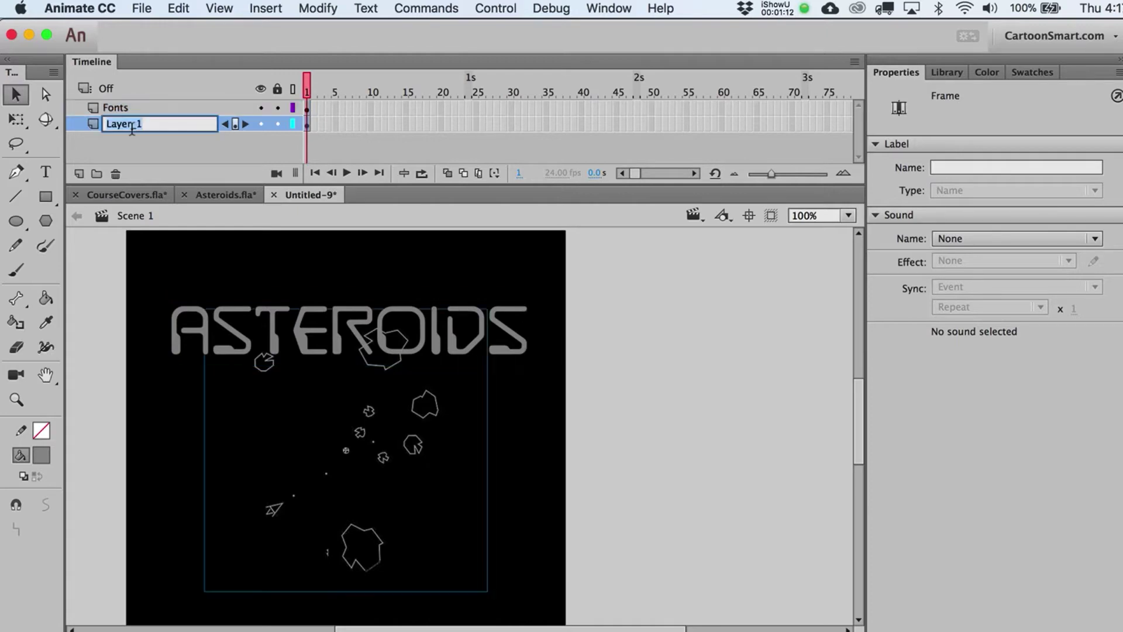
type("image")
key("Return")
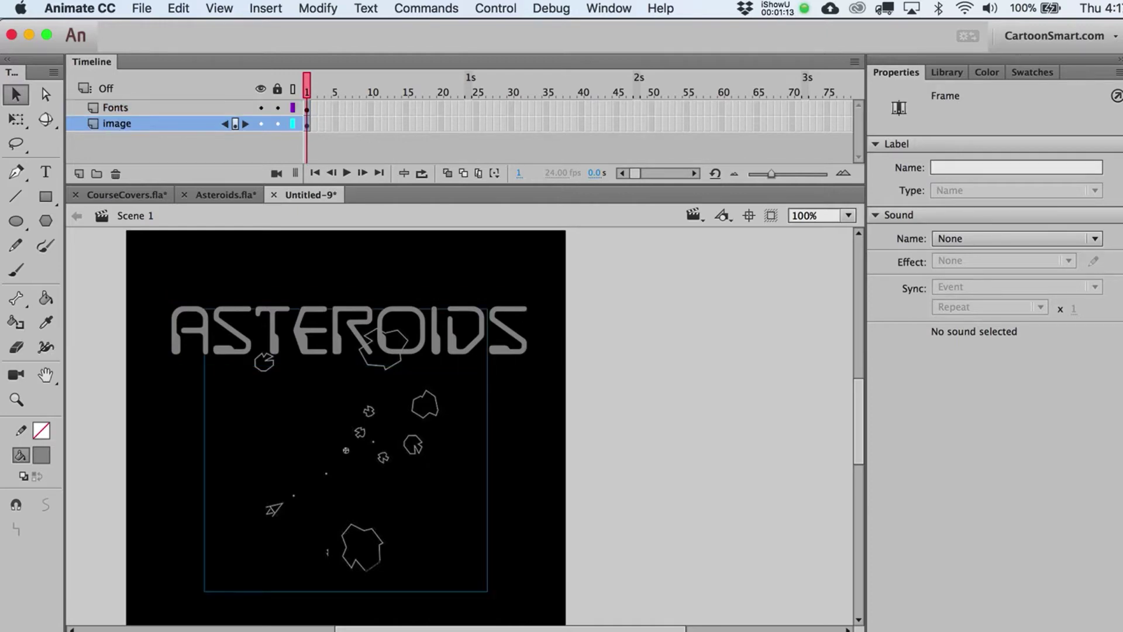
left_click(598, 413)
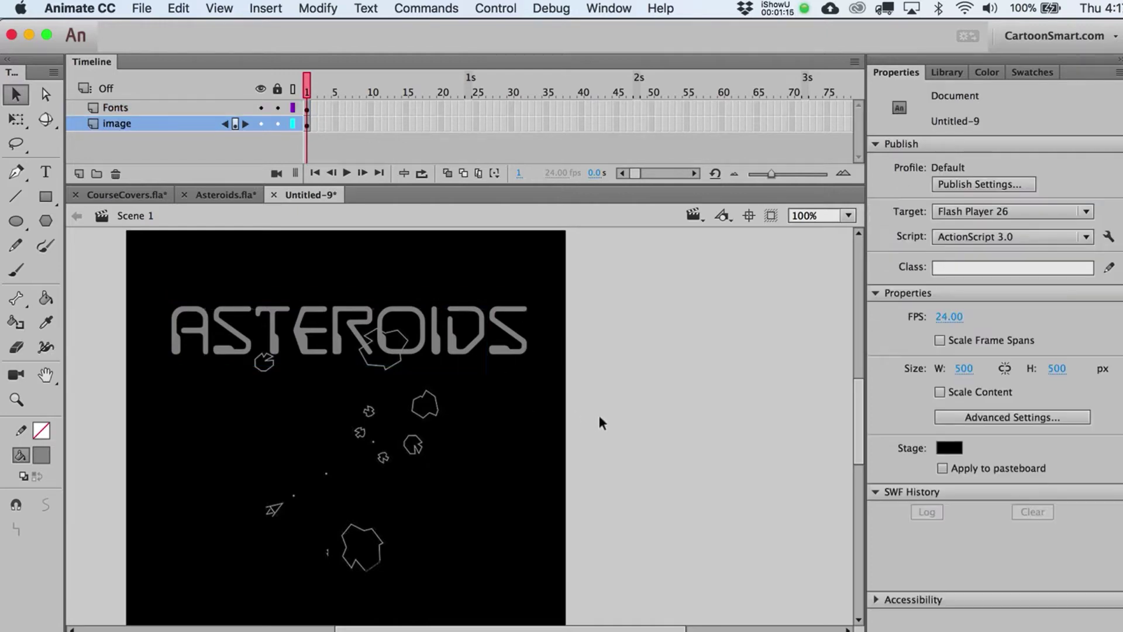
left_click(459, 343)
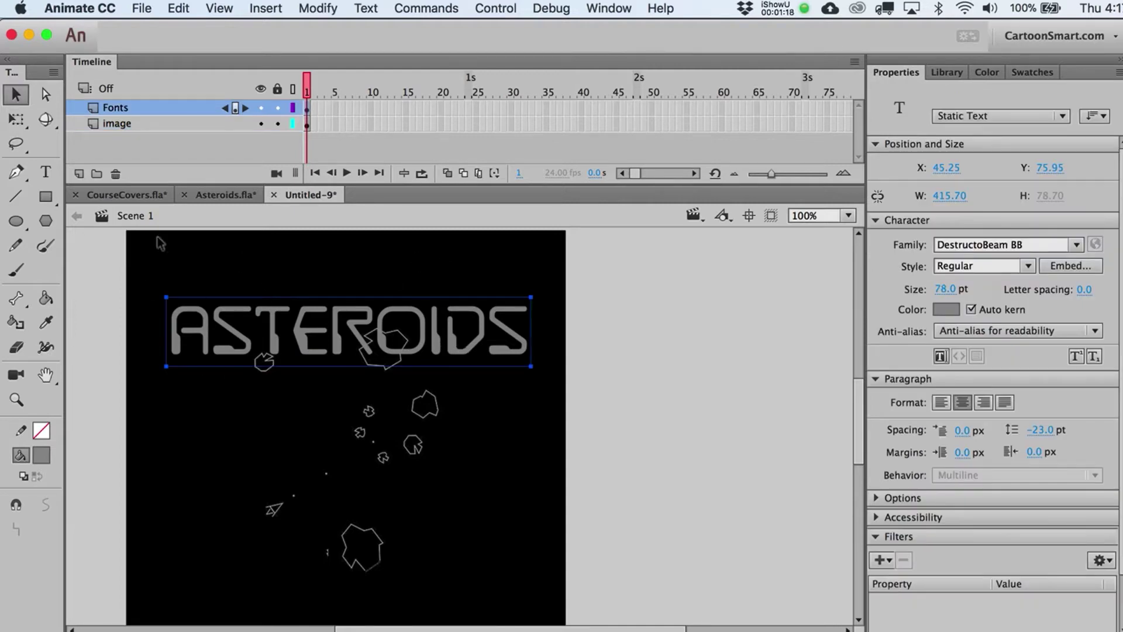
Break the ASTEROIDS title apart into separate letters
left_click(319, 8)
left_click(341, 89)
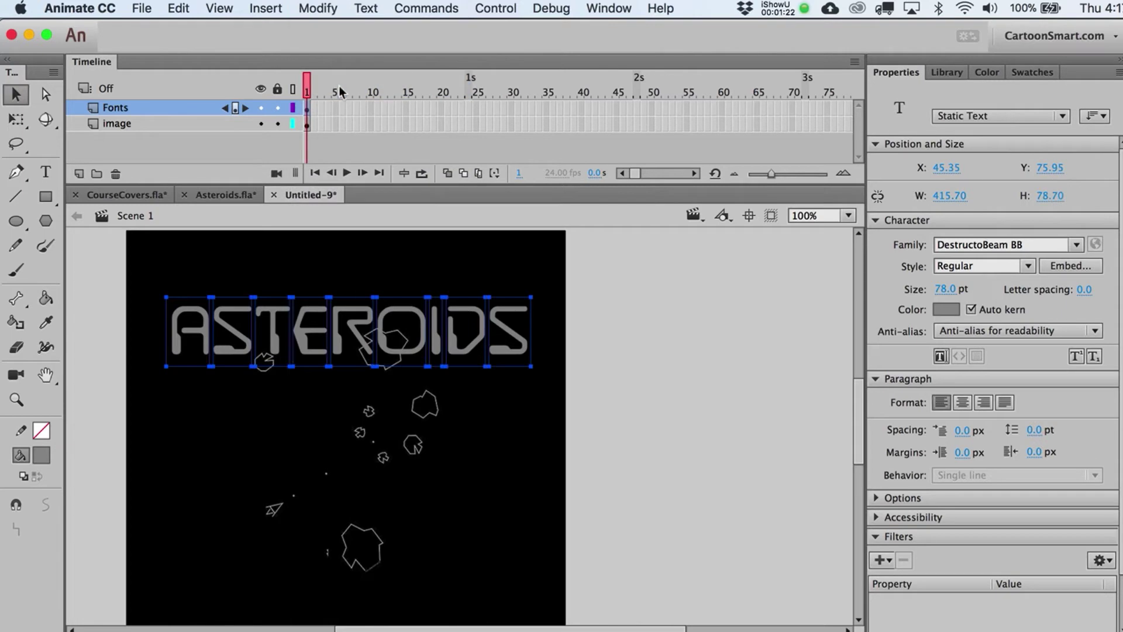
left_click(676, 440)
left_click_drag(506, 331, 562, 336)
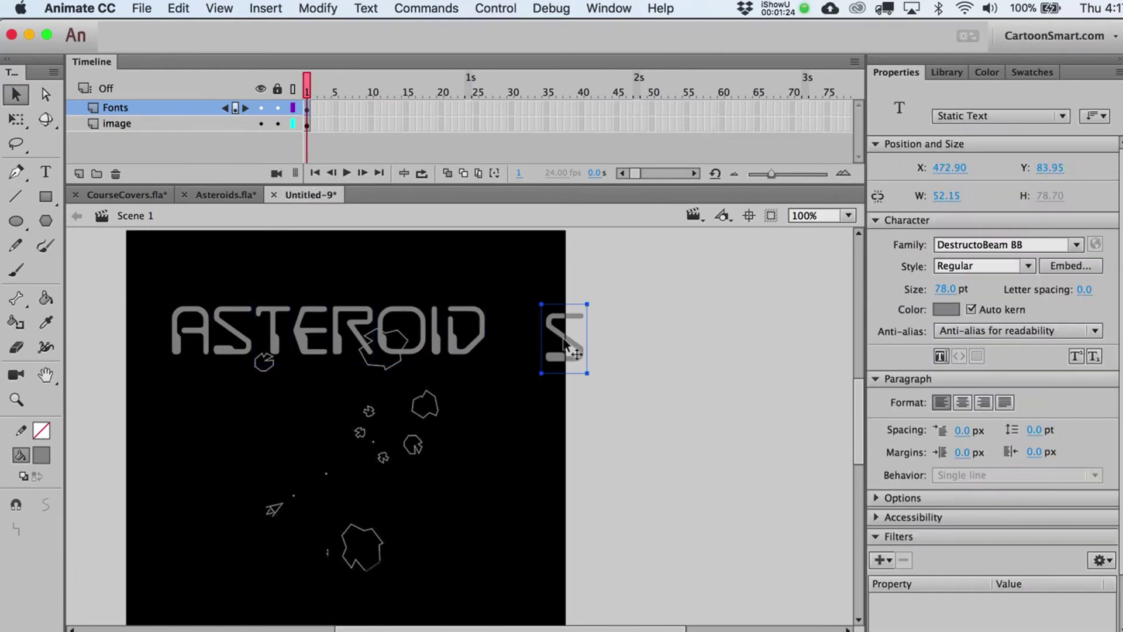
key("super+z")
Break all nine letters into filled shapes and colour them yellow #FFFF00
left_click_drag(592, 389, 157, 266)
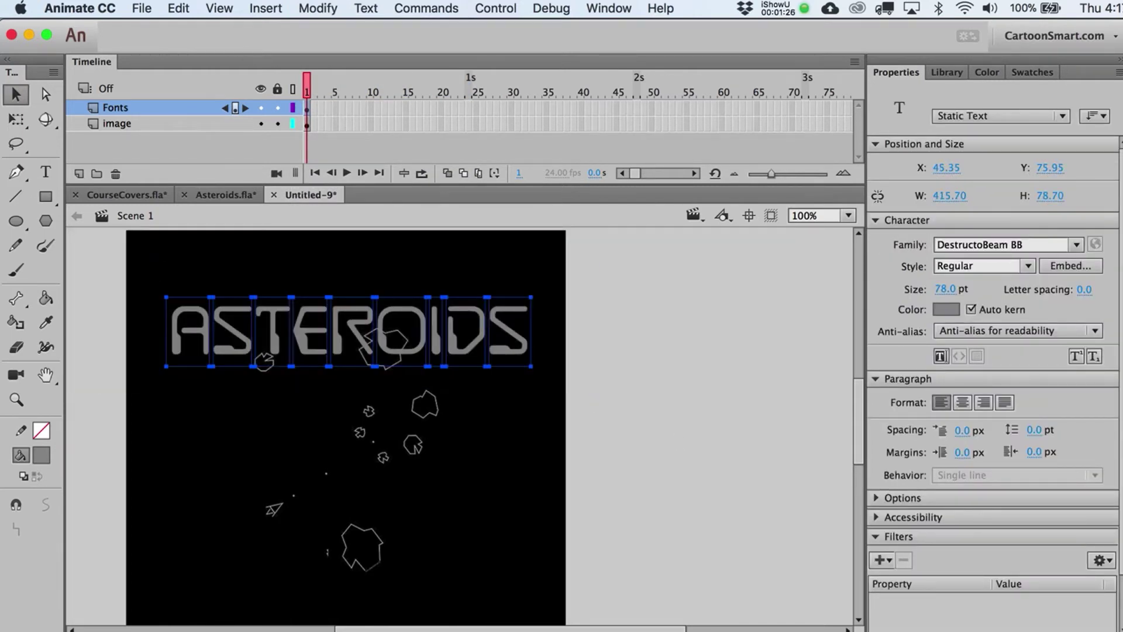
left_click(331, 8)
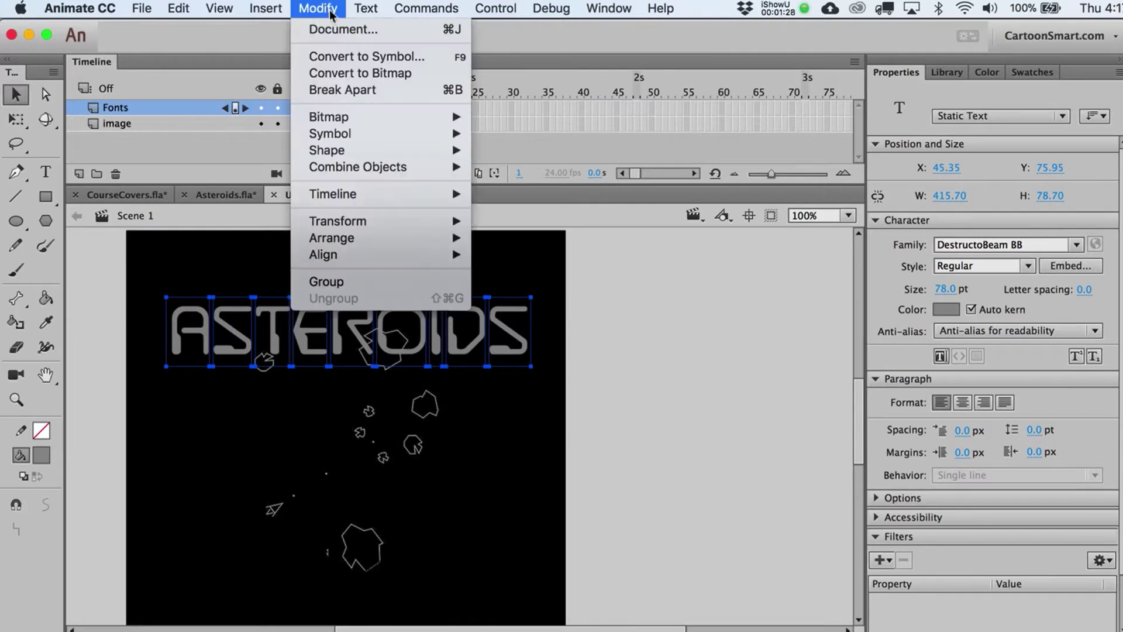
left_click(361, 92)
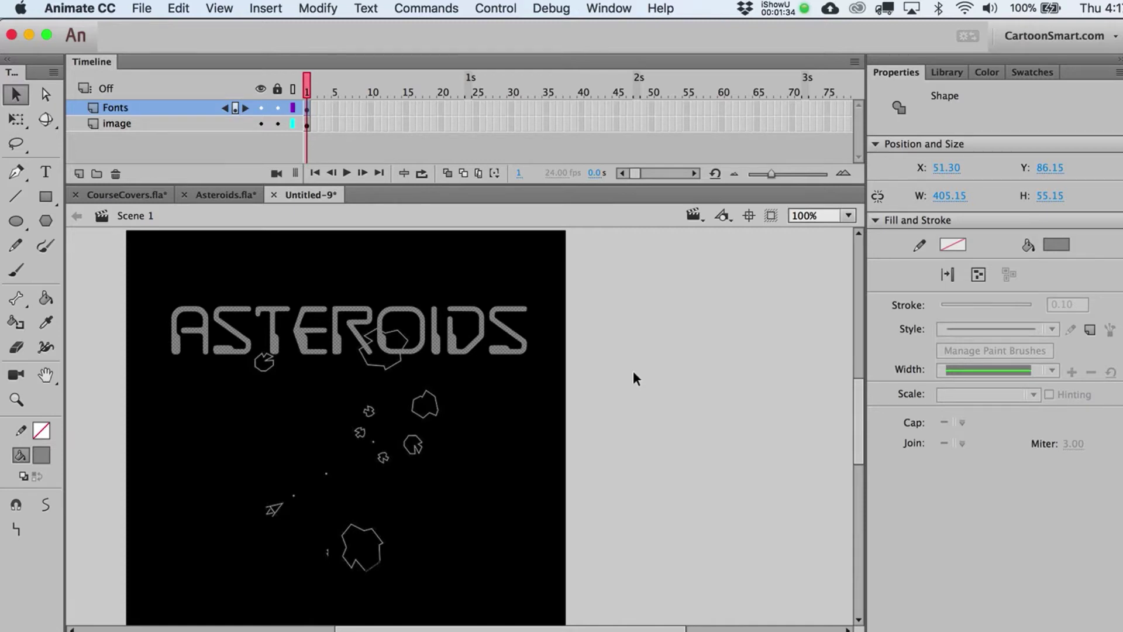
left_click(40, 455)
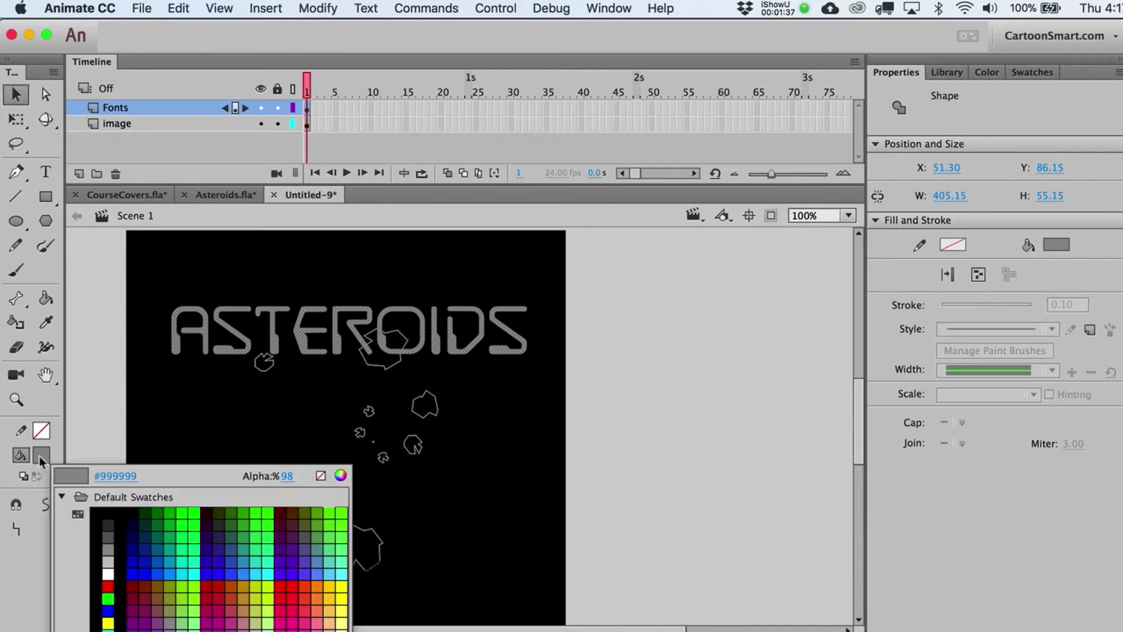
left_click(339, 585)
left_click(143, 125)
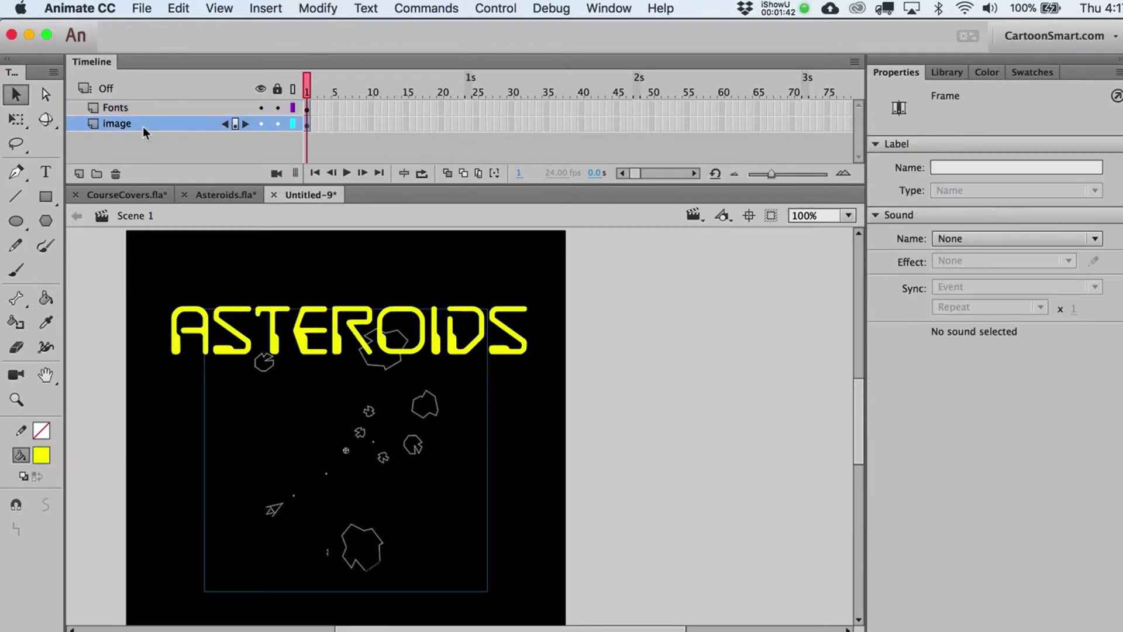
Add two new layers and select the ASTEROIDS title shape
left_click(78, 175)
left_click(78, 175)
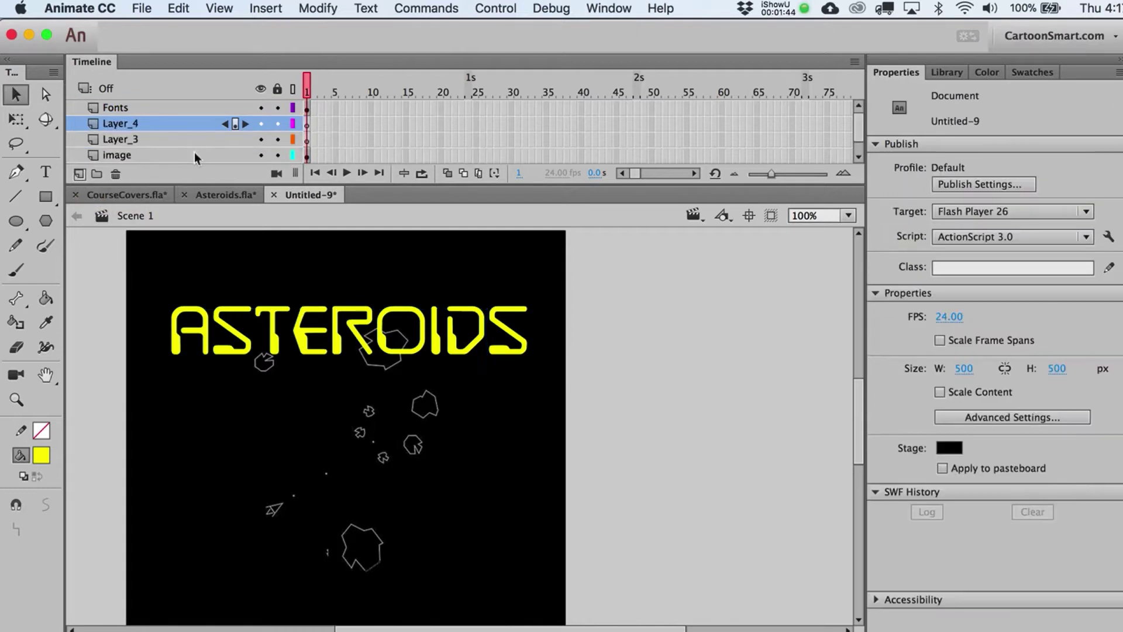
left_click(306, 107)
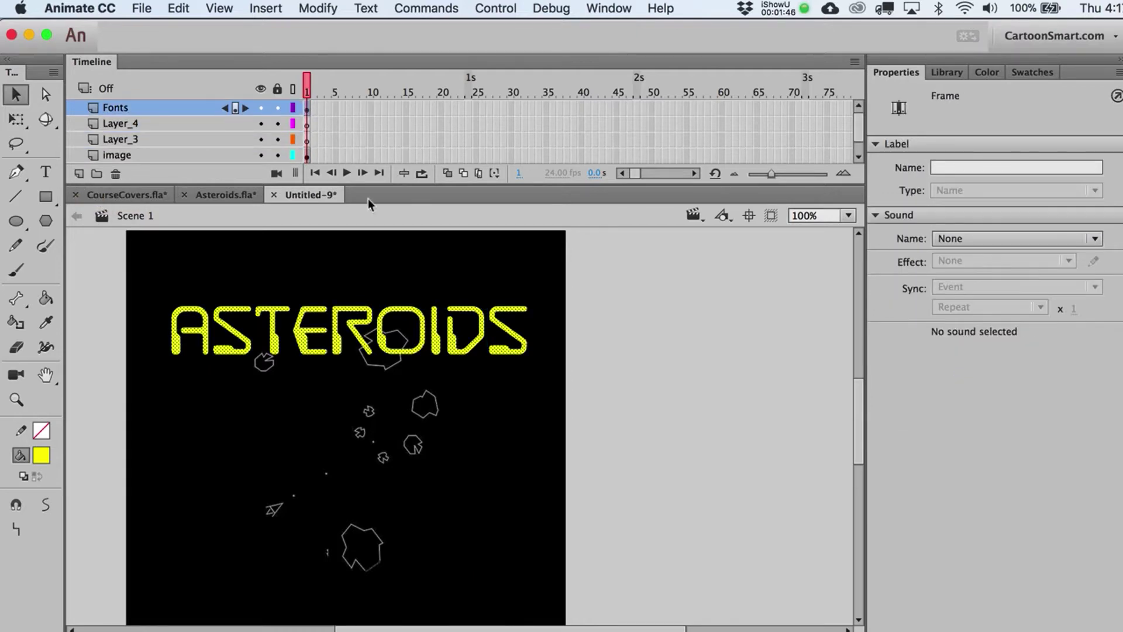
left_click_drag(657, 391, 131, 266)
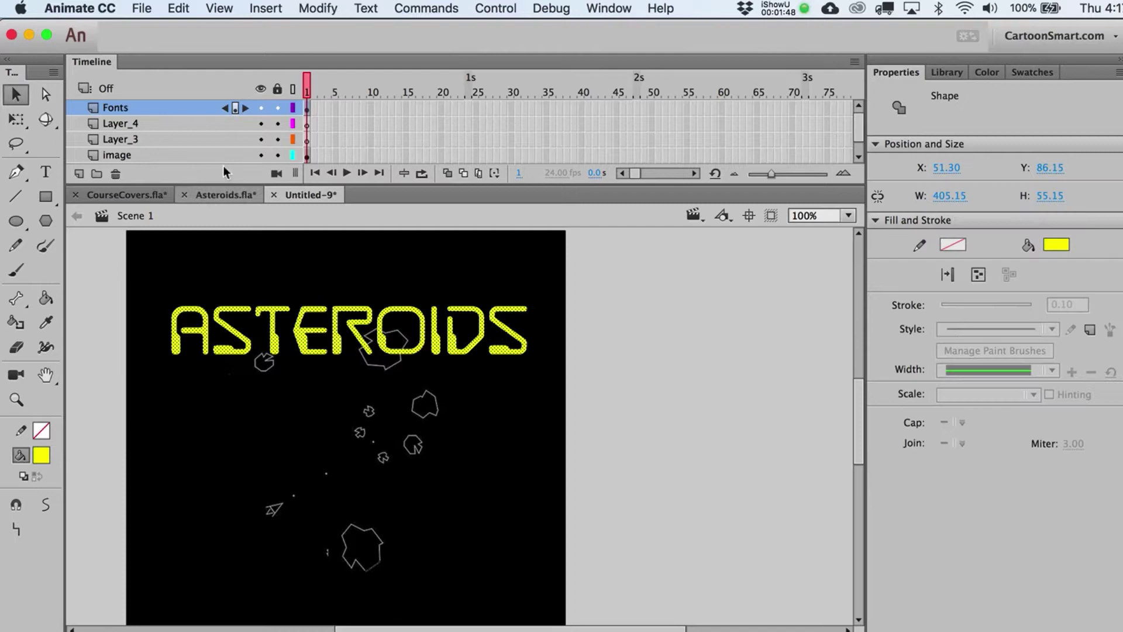
Paste a copy of the title onto Layer_4 and shift it below the original
left_click(307, 107)
left_click(308, 124)
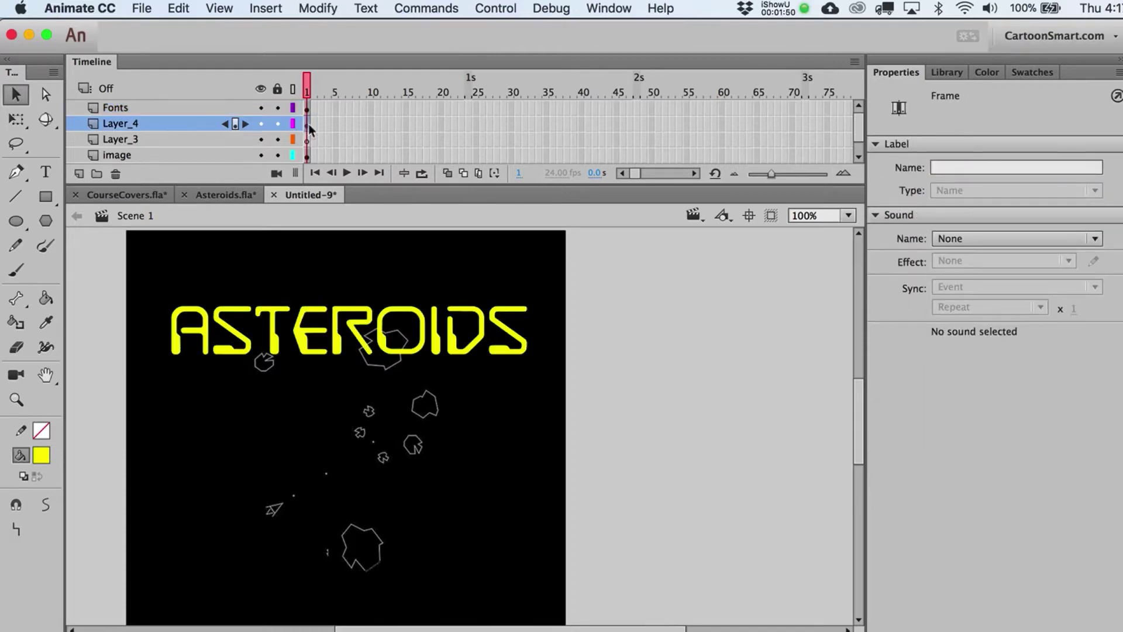
key("super+v")
left_click(181, 11)
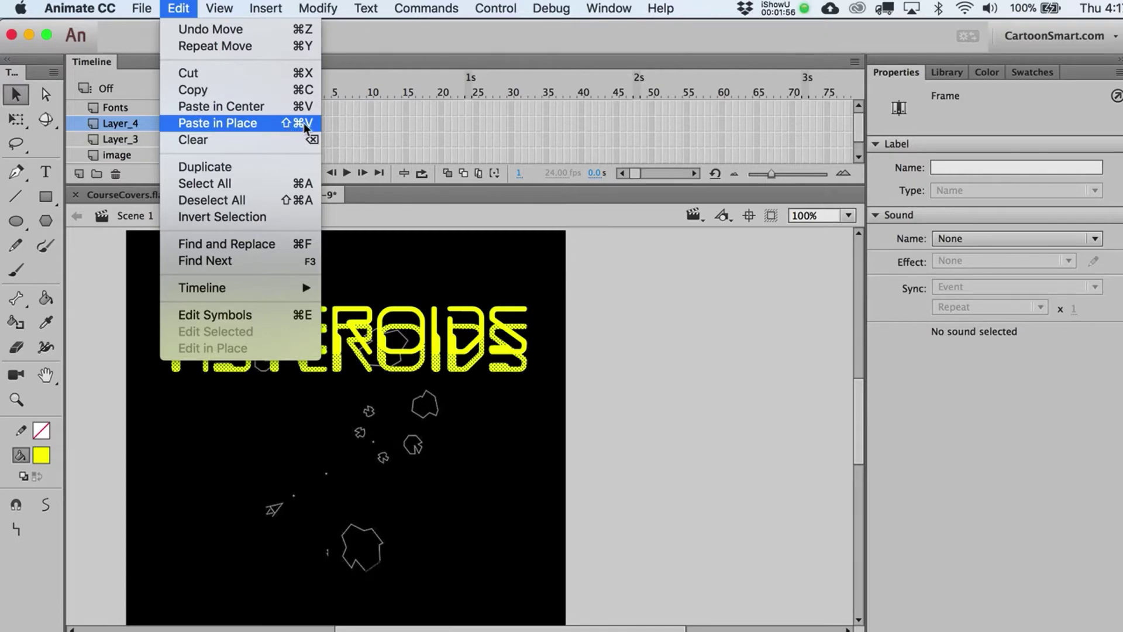
left_click(654, 345)
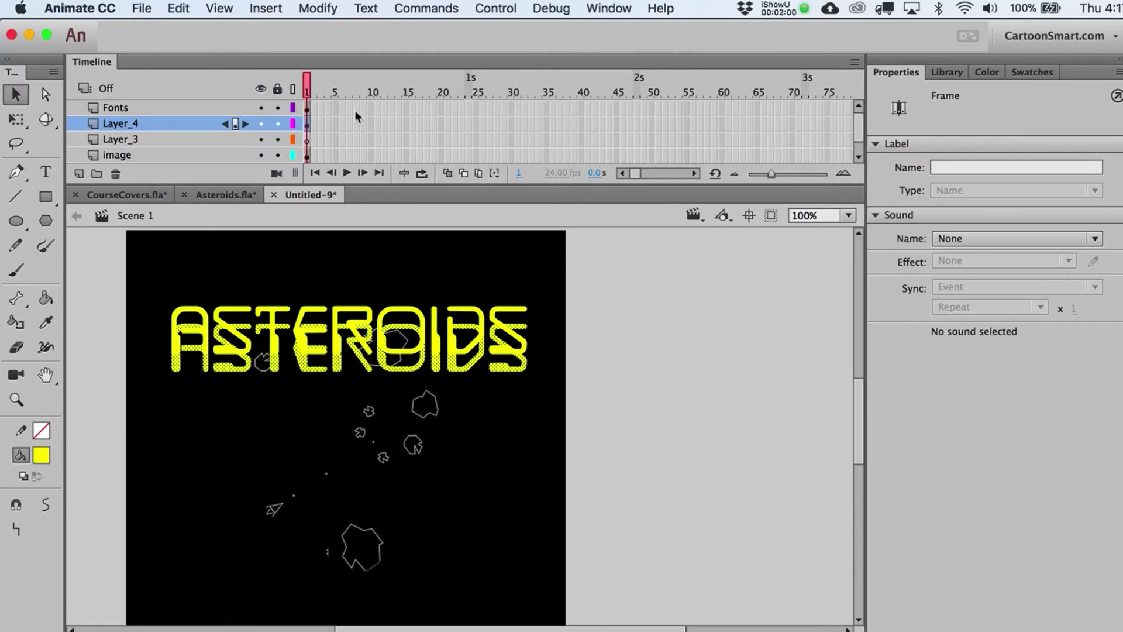
key("shift+Down")
key("shift+Down")
key("shift+Down")
key("shift+Down")
key("shift+Down")
key("shift+Down")
key("shift+Down")
key("shift+Down")
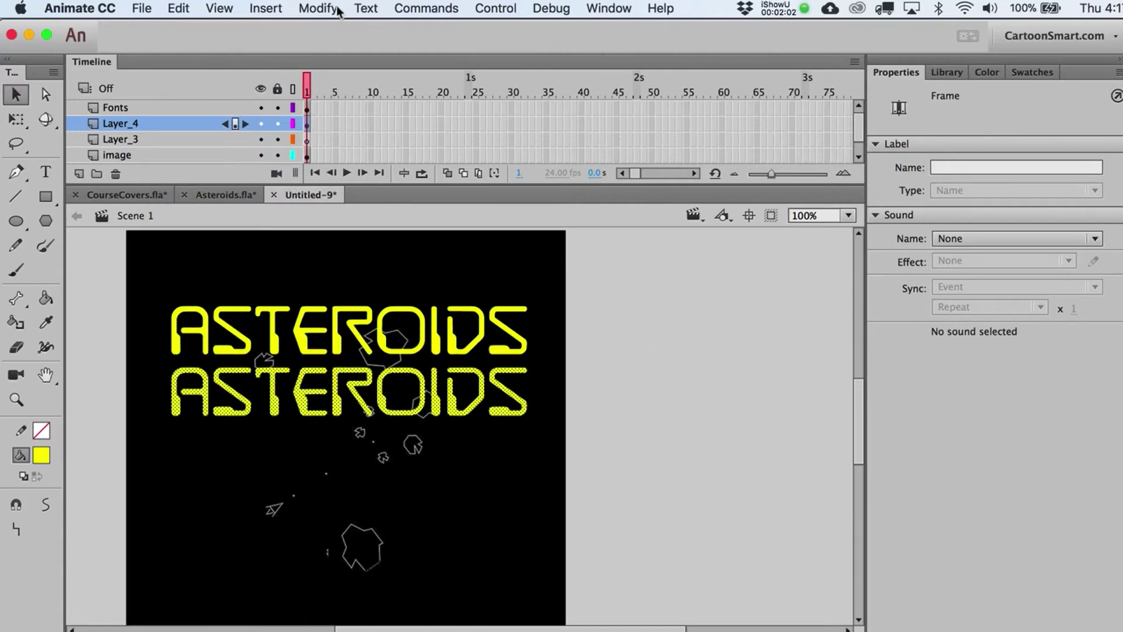
Expand the copied title's fill by 4 px
left_click(338, 9)
mouse_move(353, 132)
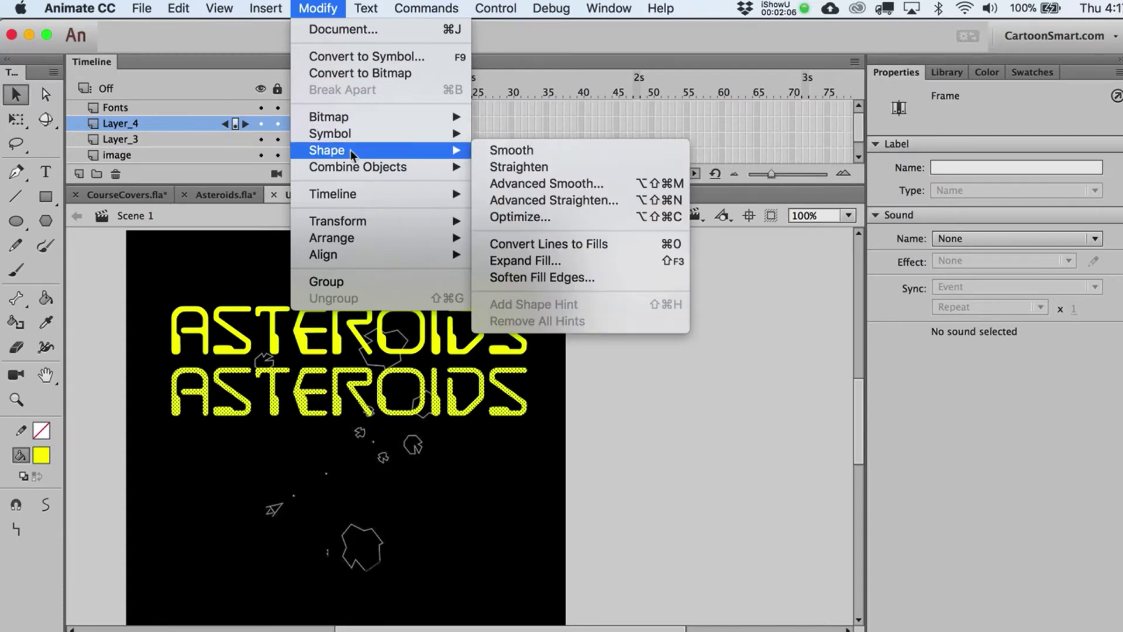
left_click(553, 259)
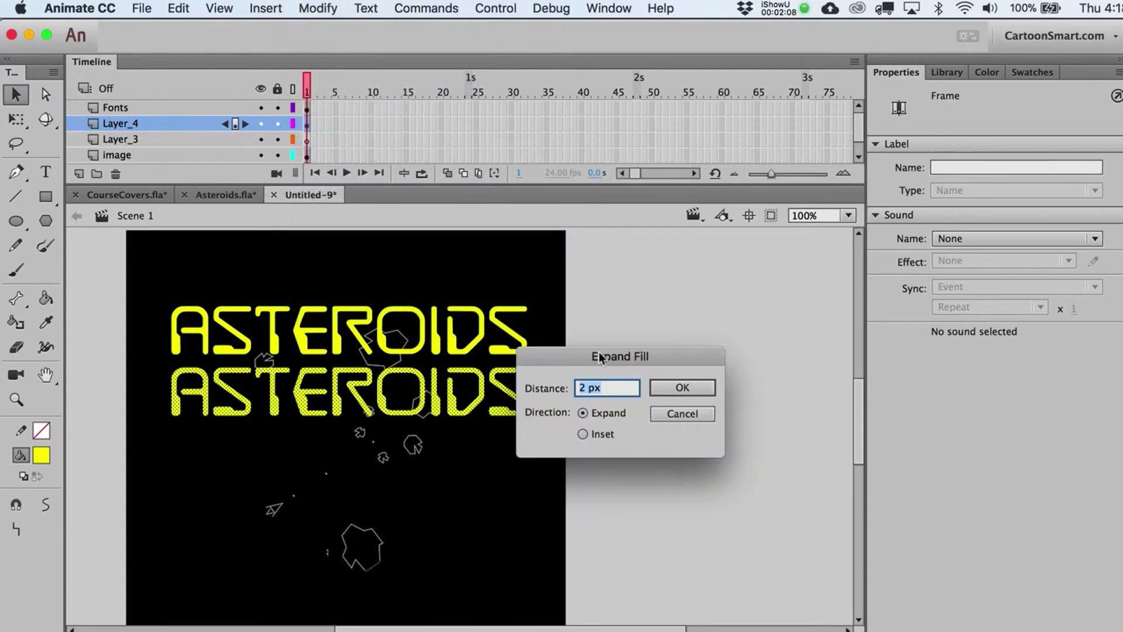
type("4")
key("Return")
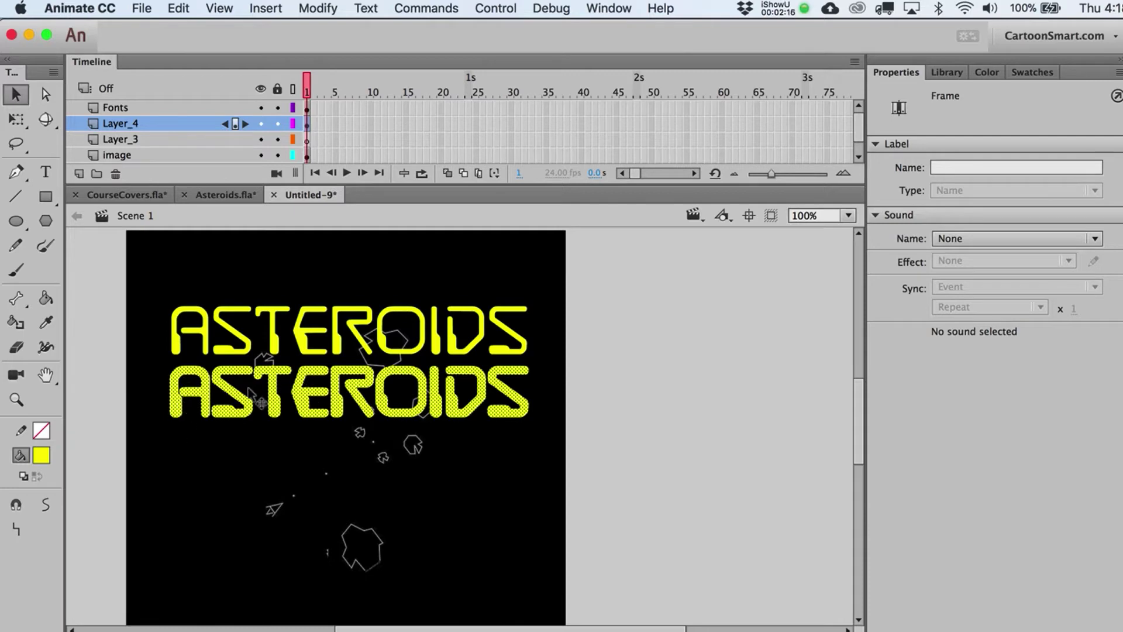
Colour the copy gold, move it up behind the title, then recolour it orange #FF6600 and expand it again
left_click(45, 457)
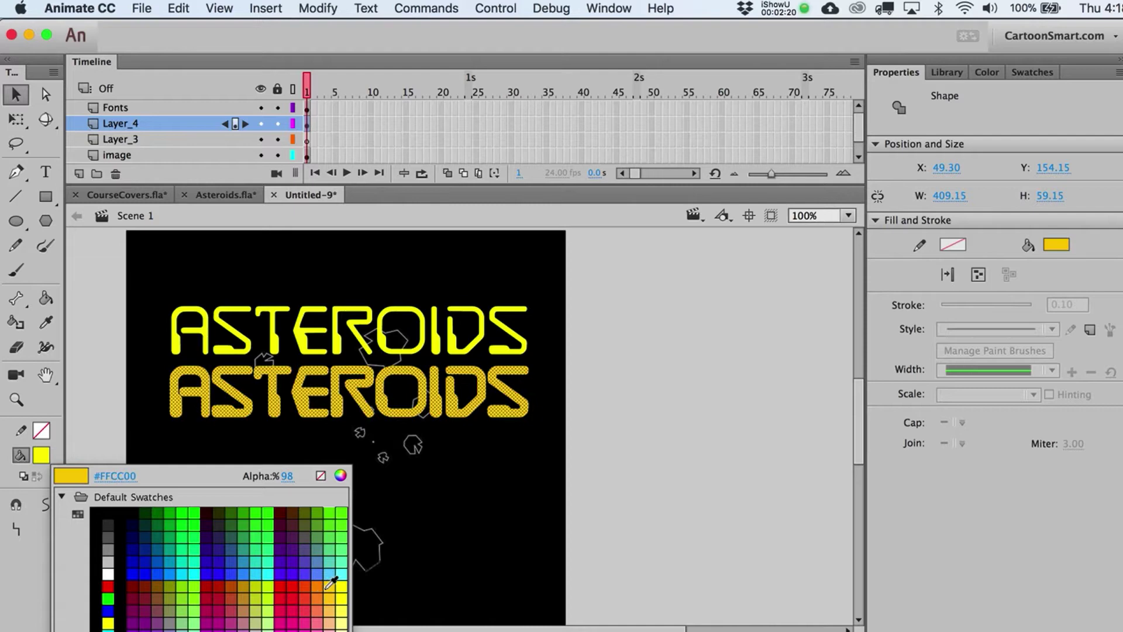
left_click(329, 581)
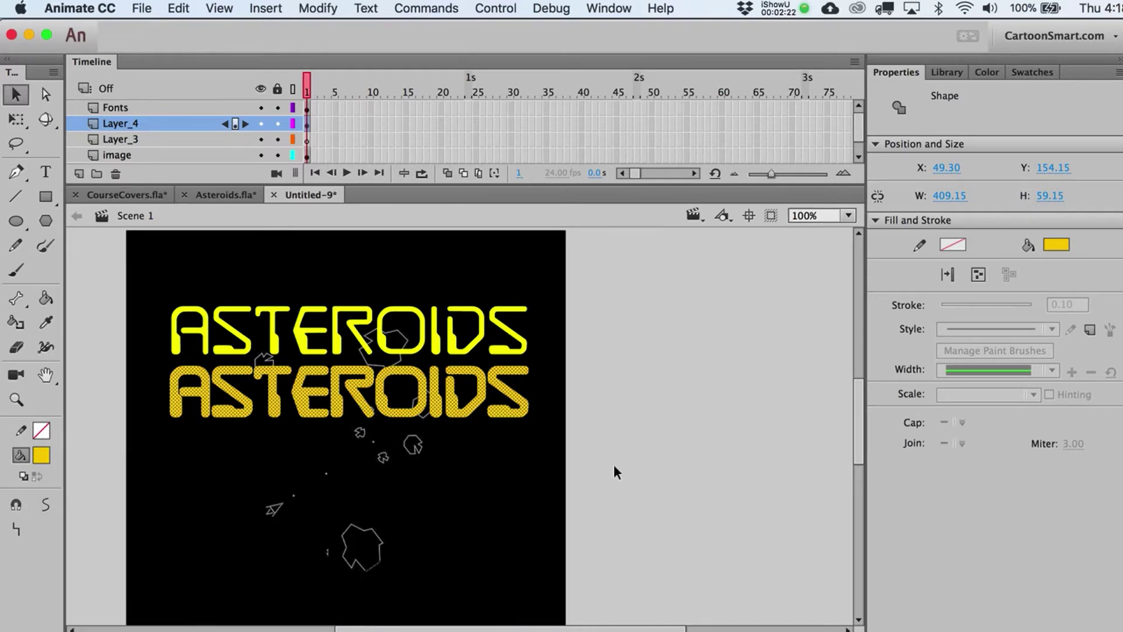
key("shift+Up")
key("shift+Up")
key("shift+Up")
key("shift+Up")
key("shift+Up")
key("shift+Up")
key("shift+Up")
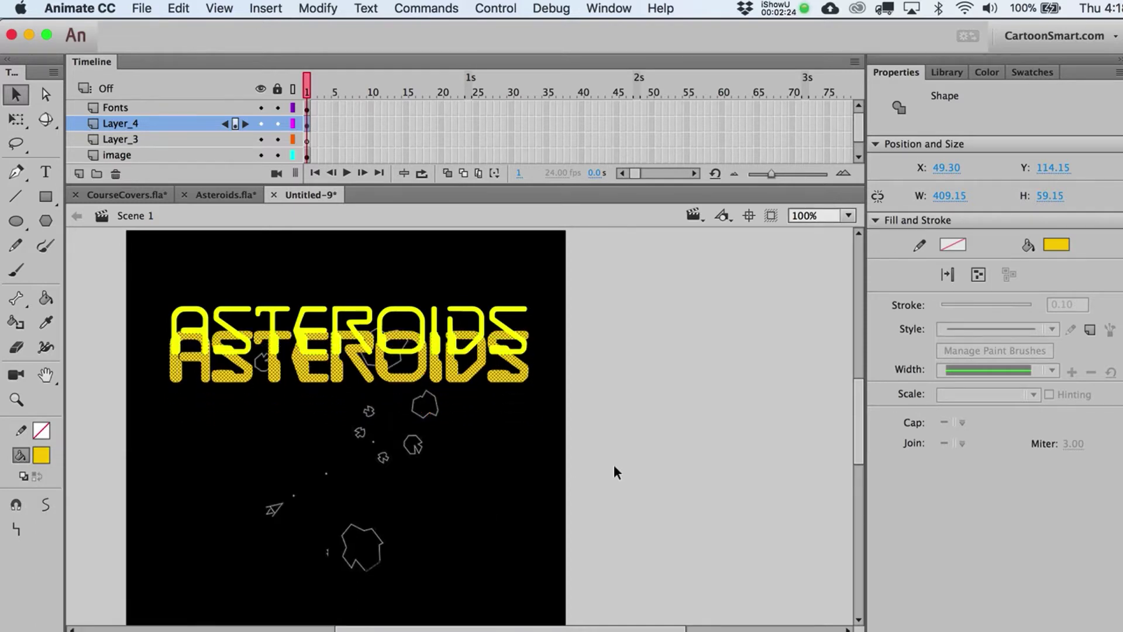
left_click(41, 455)
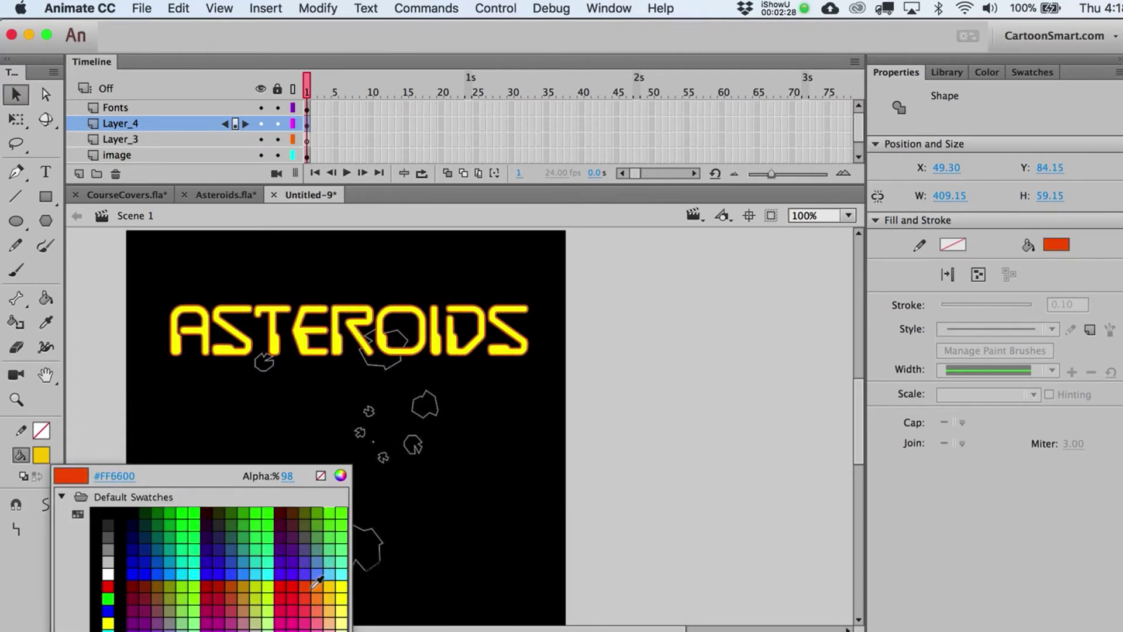
left_click(316, 582)
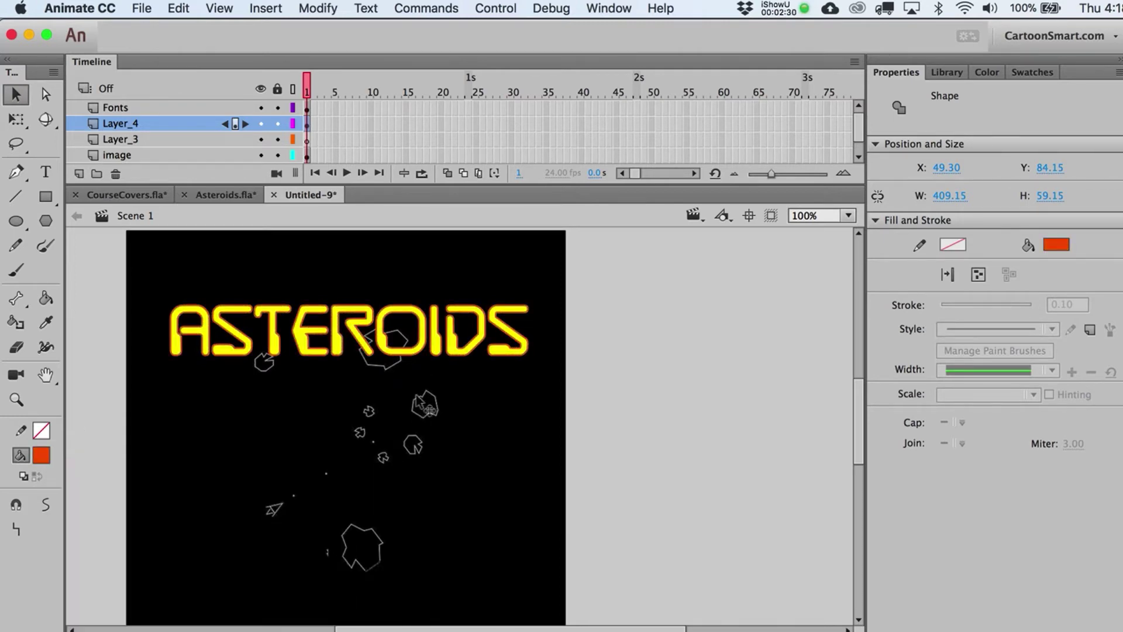
key("Return")
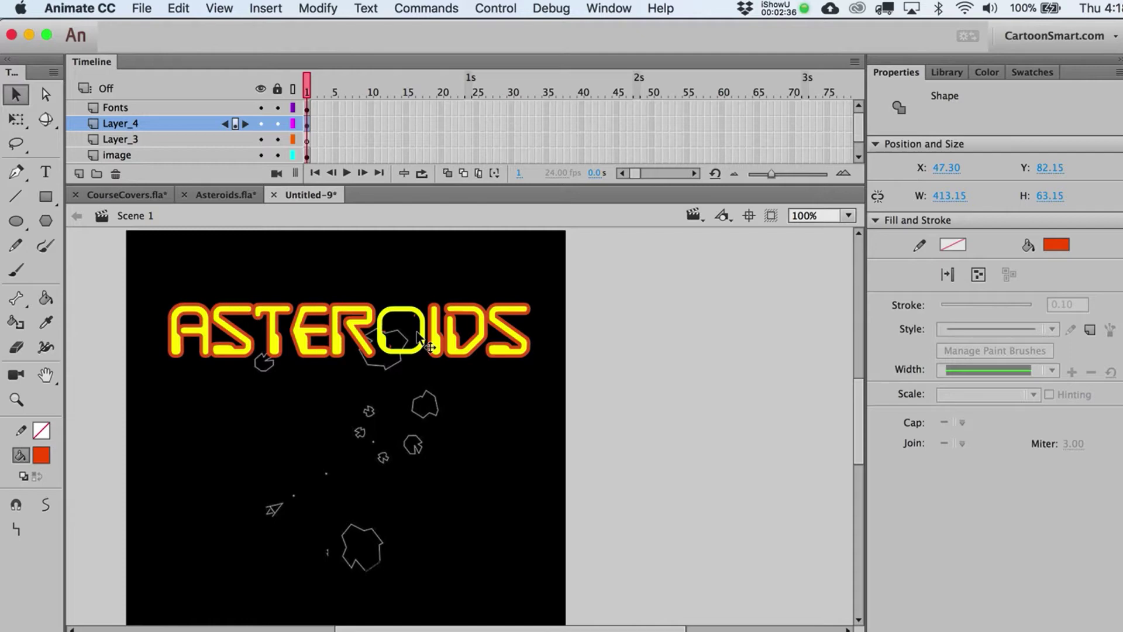
Undo the last expansion and expand the orange outline fill by 3 px instead
key("super+z")
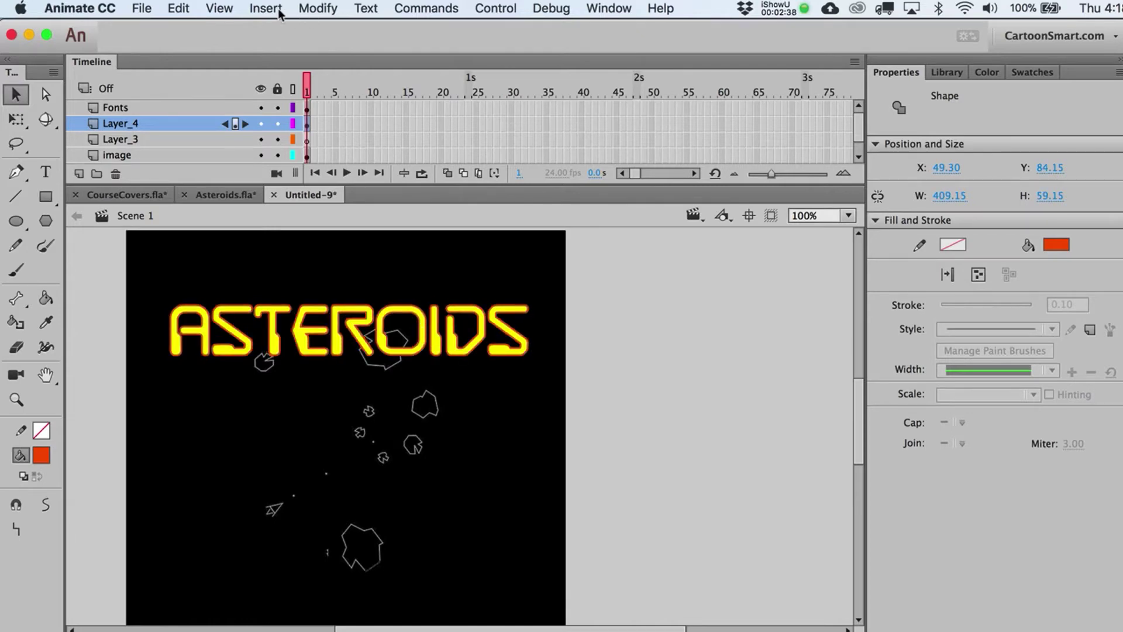
left_click(317, 9)
mouse_move(373, 152)
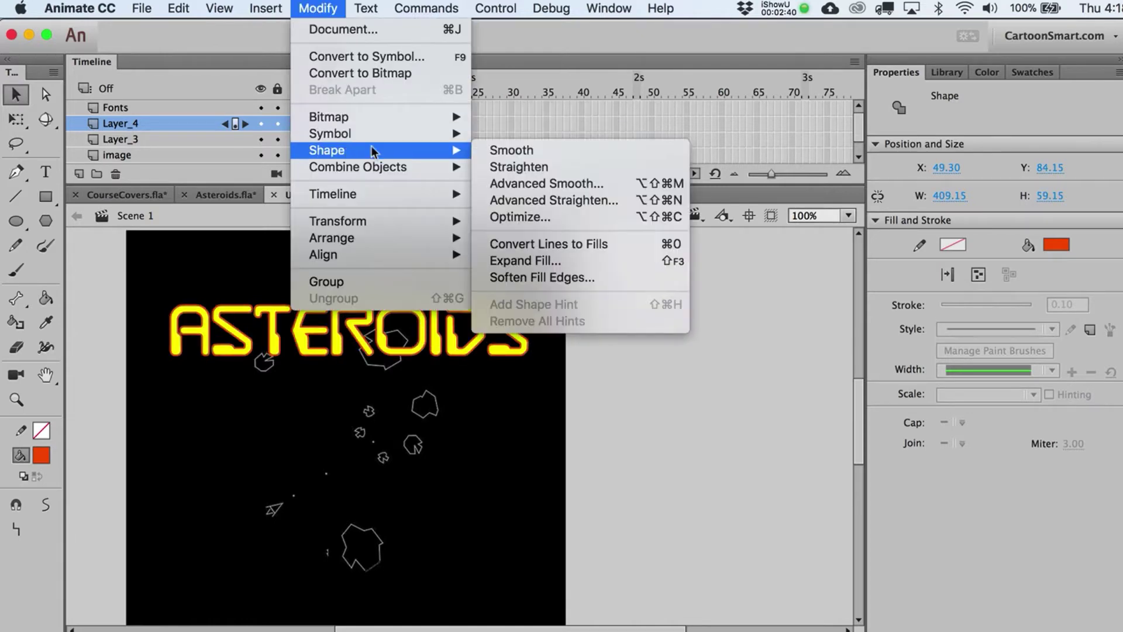
left_click(542, 261)
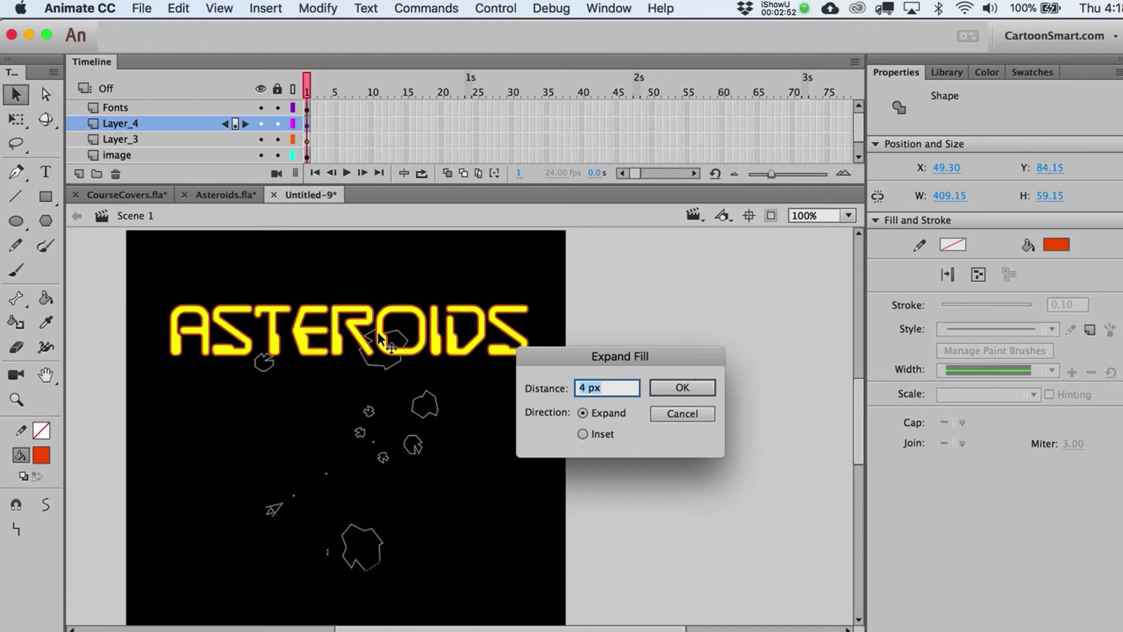
type("3")
key("Return")
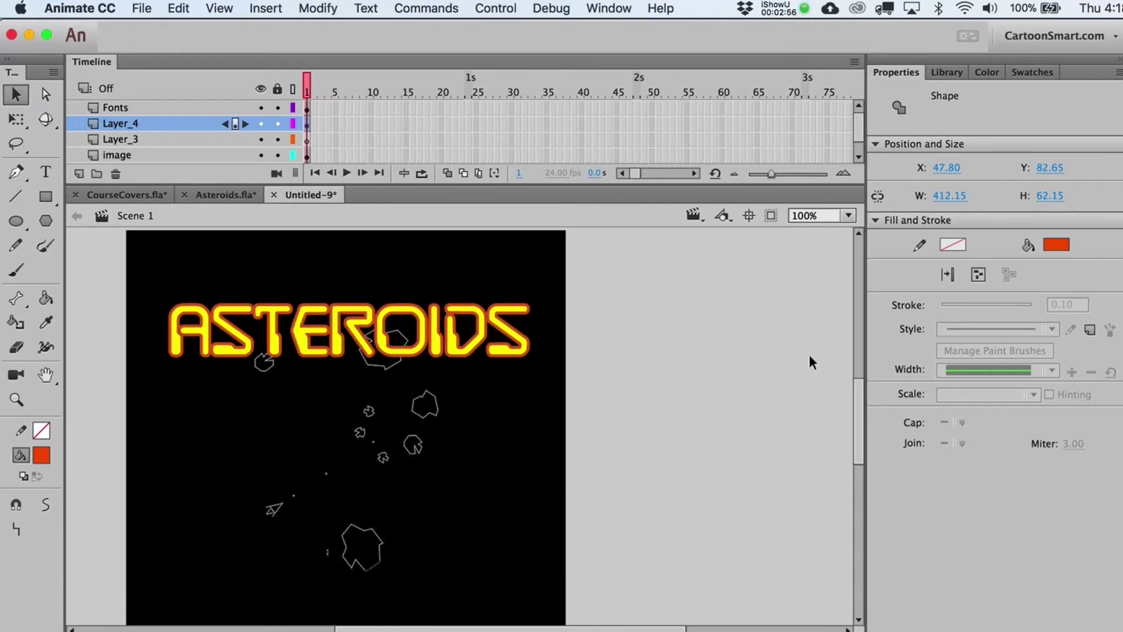
left_click(725, 387)
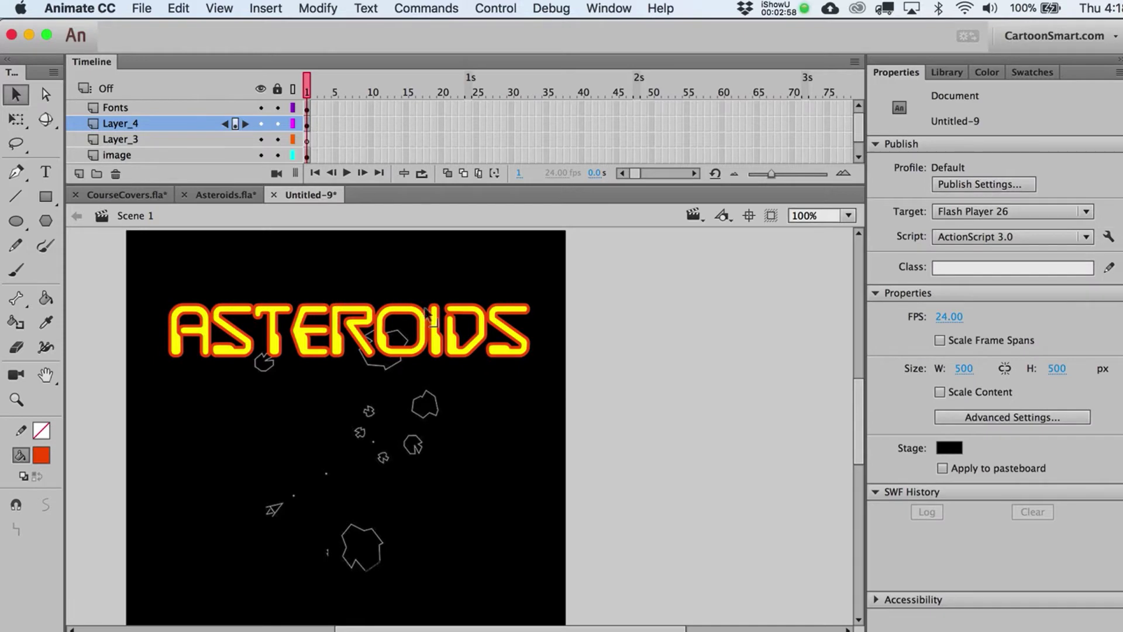
left_click(308, 128)
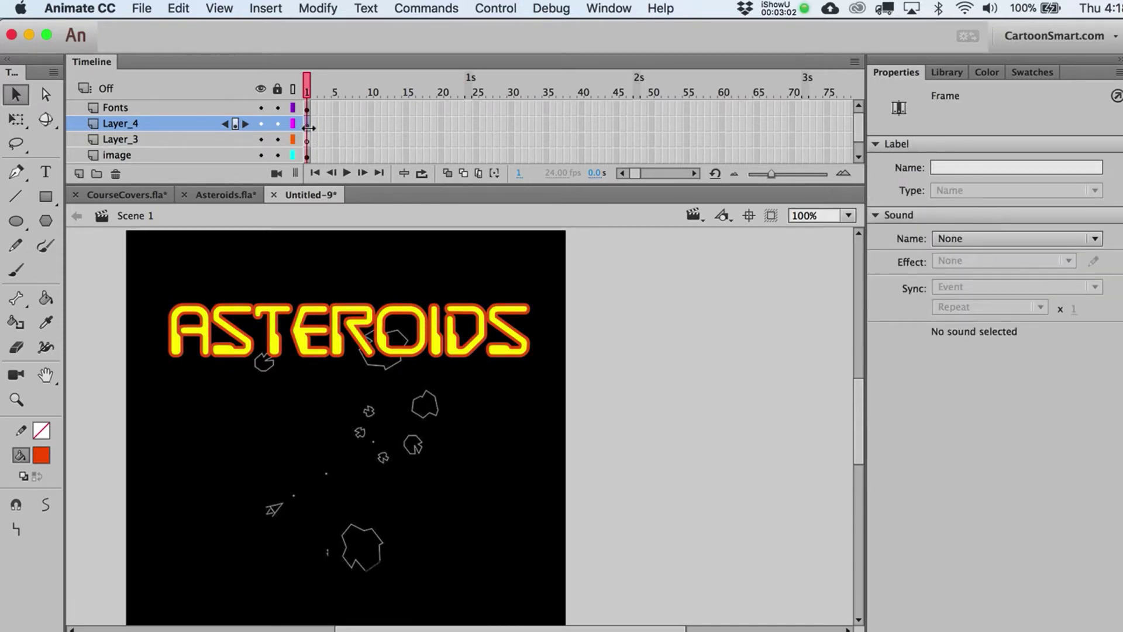
Recolour the Layer_3 title copy dark red and tuck it behind the yellow title as a shadow
left_click(308, 138)
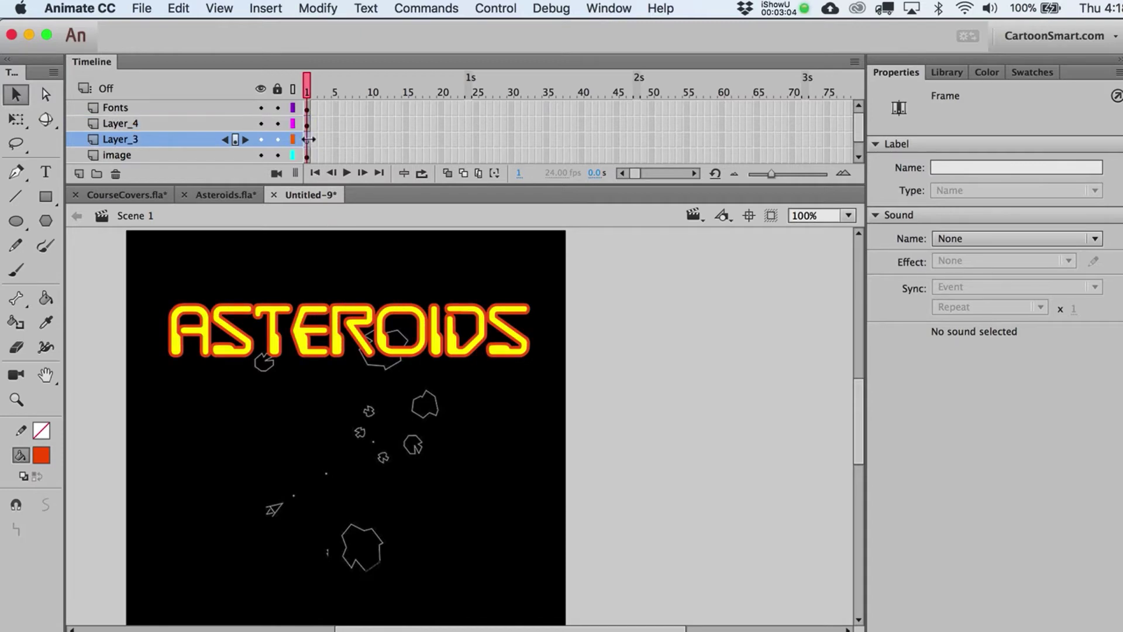
key("shift+Down")
key("shift+Down")
key("shift+Down")
key("shift+Down")
key("shift+Down")
key("shift+Down")
key("shift+Down")
key("shift+Down")
key("shift+Down")
key("shift+Down")
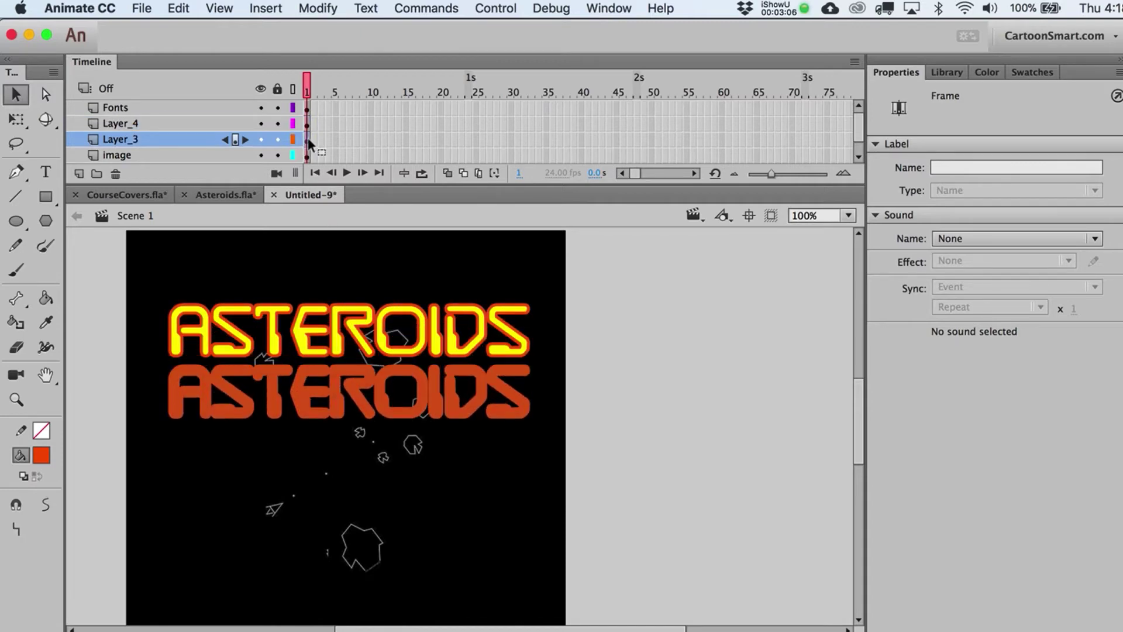
key("shift+Up")
key("shift+Up")
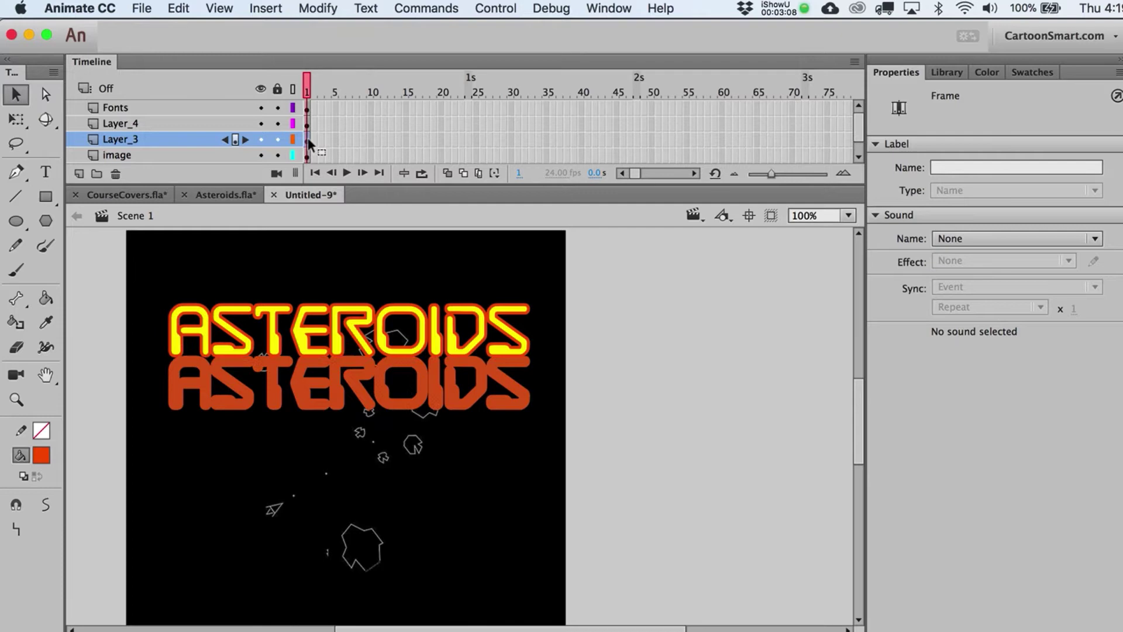
key("shift+Down")
left_click(42, 456)
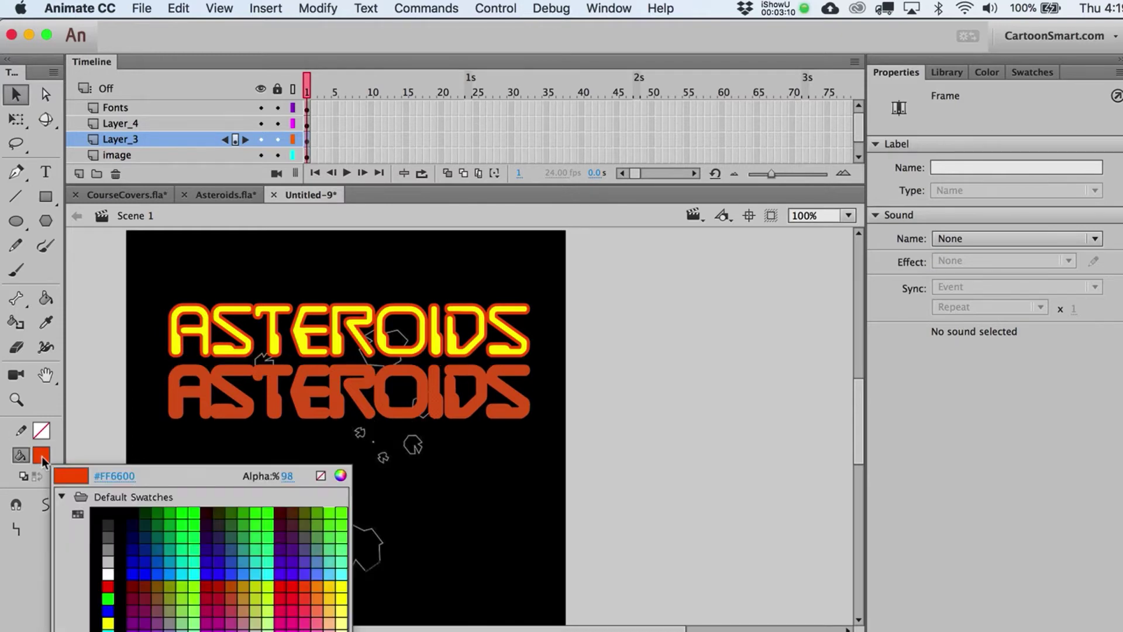
left_click(284, 513)
left_click(581, 498)
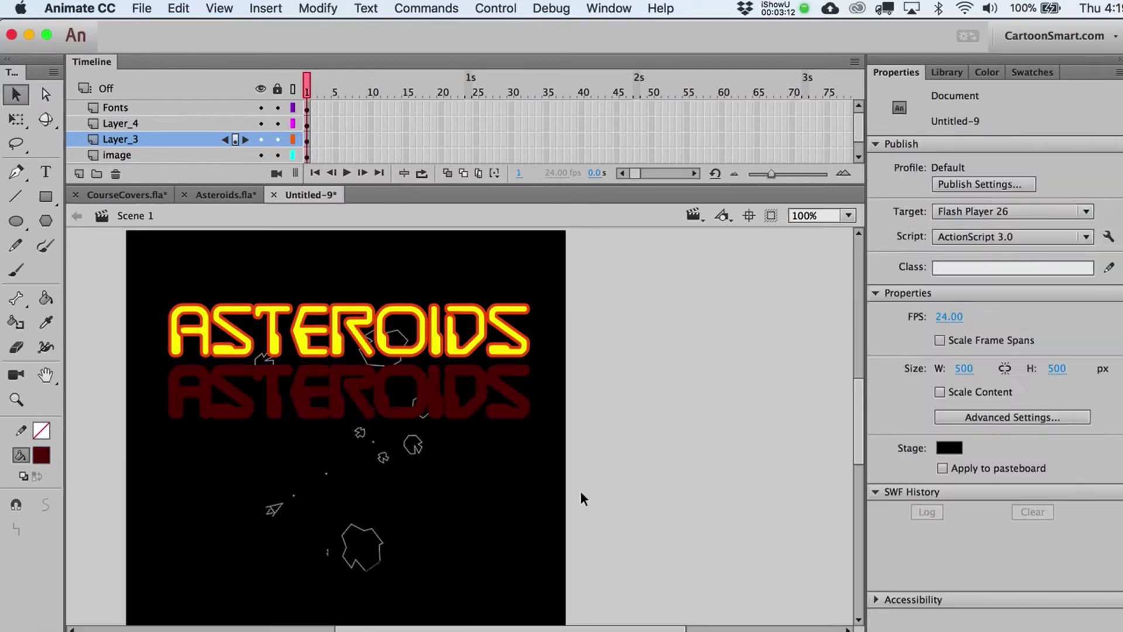
left_click(308, 140)
key("shift+Up")
key("shift+Up")
key("shift+Up")
key("shift+Up")
key("shift+Up")
key("shift+Up")
key("shift+Up")
key("shift+Up")
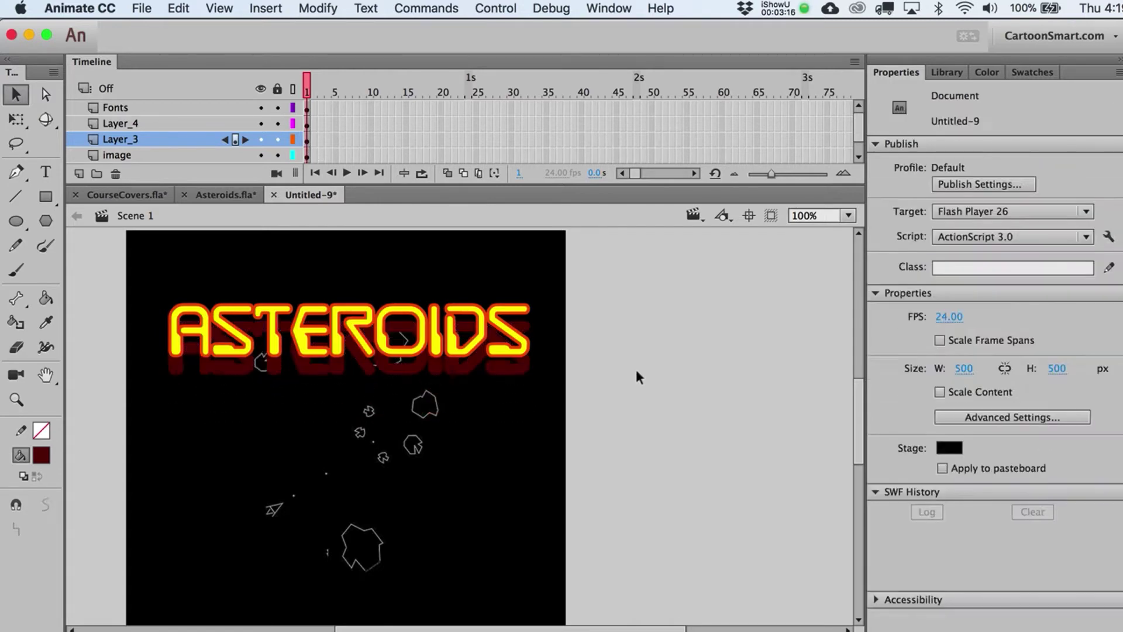
Drag the dark red copy below the title and expand its fill by 1 px five times
left_click_drag(433, 358, 433, 401)
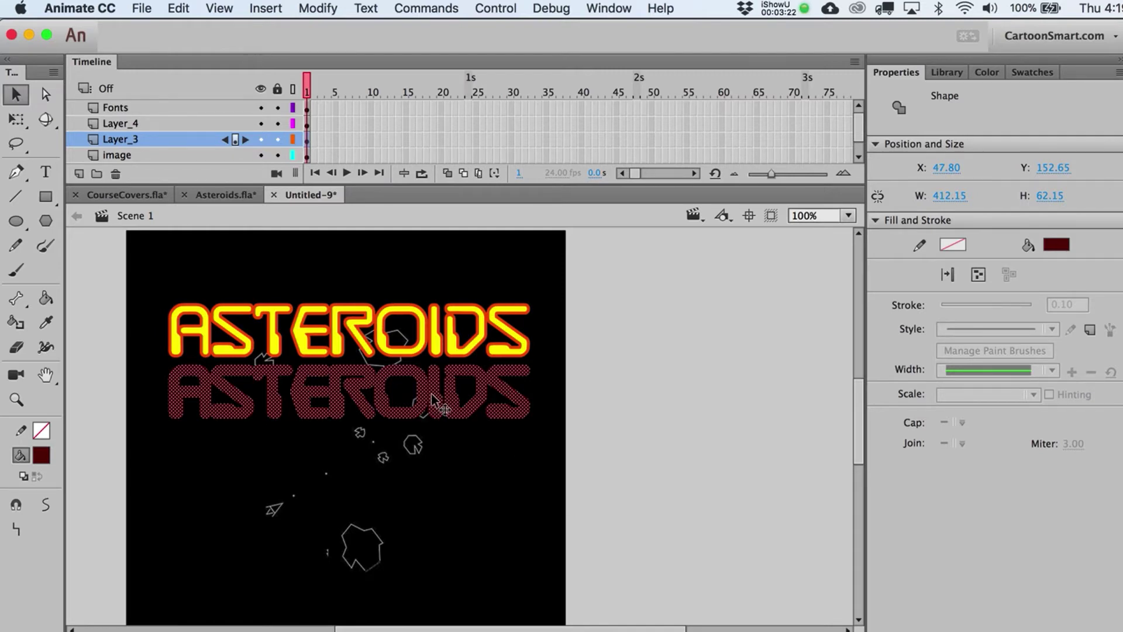
key("super+shift+e")
type("1")
key("Return")
key("super+shift+e")
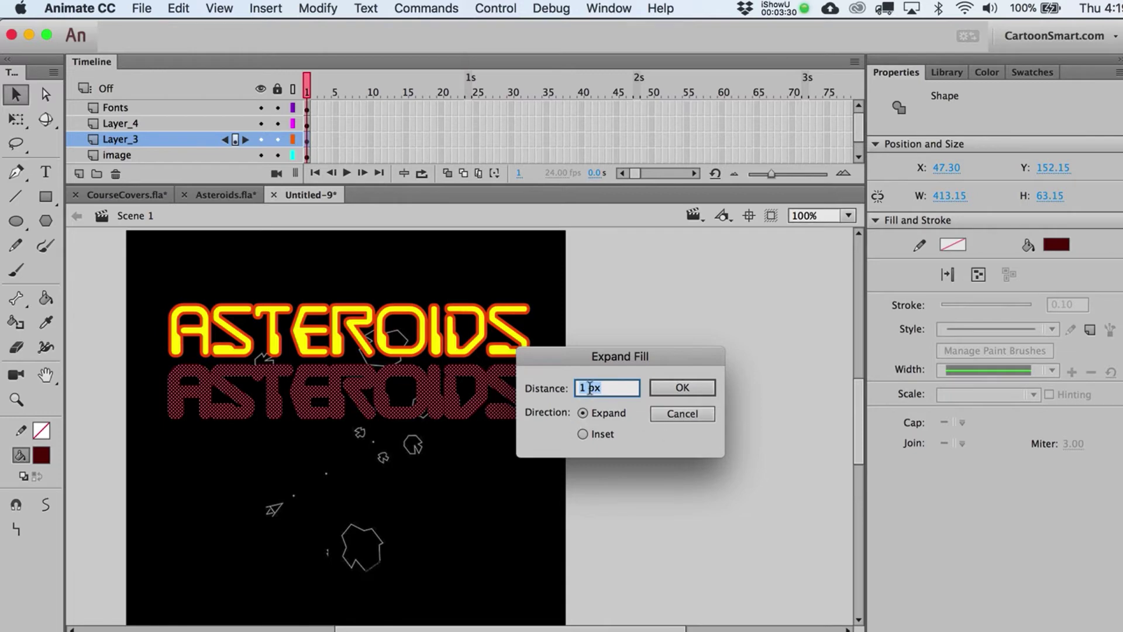
key("Return")
key("super+shift+e")
key("Return")
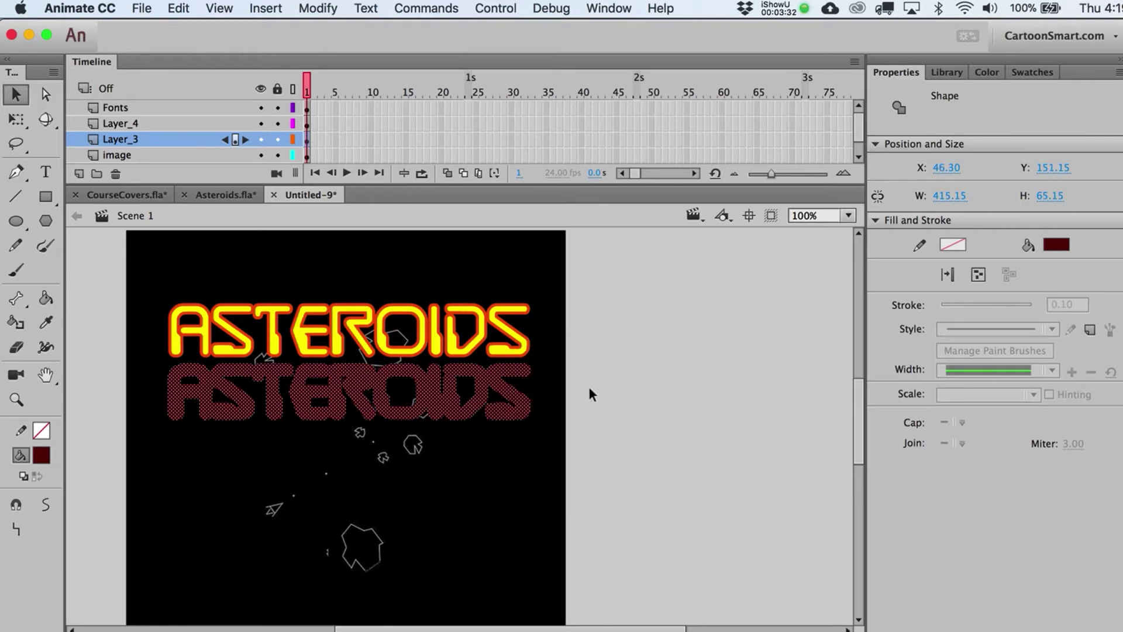
key("super+shift+e")
key("Return")
key("super+shift+e")
key("Return")
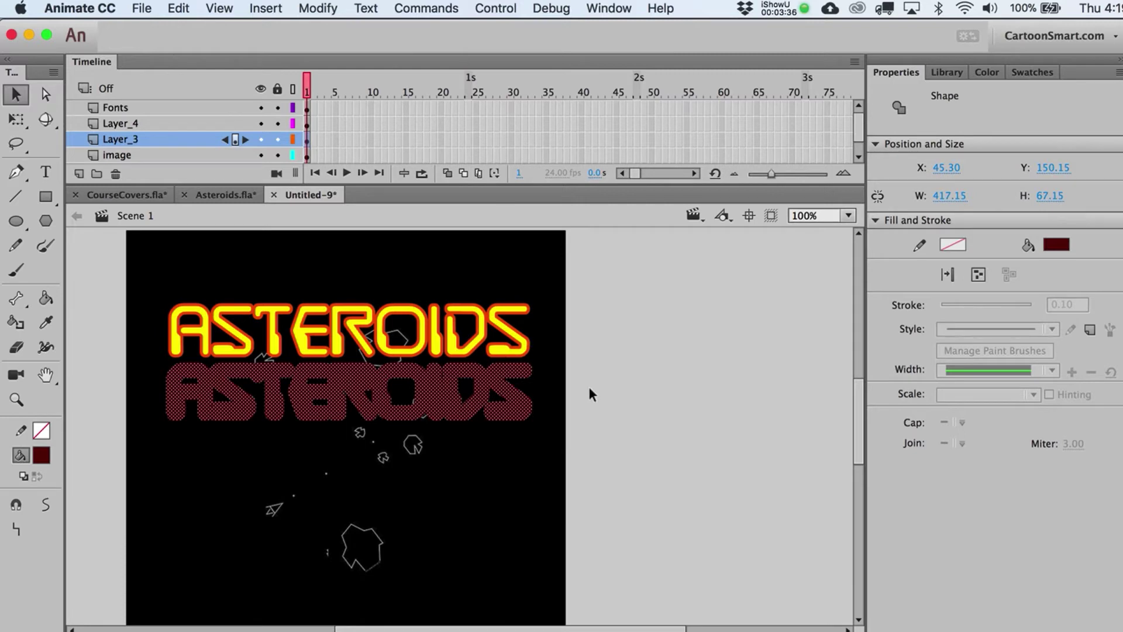
key("super+shift+e")
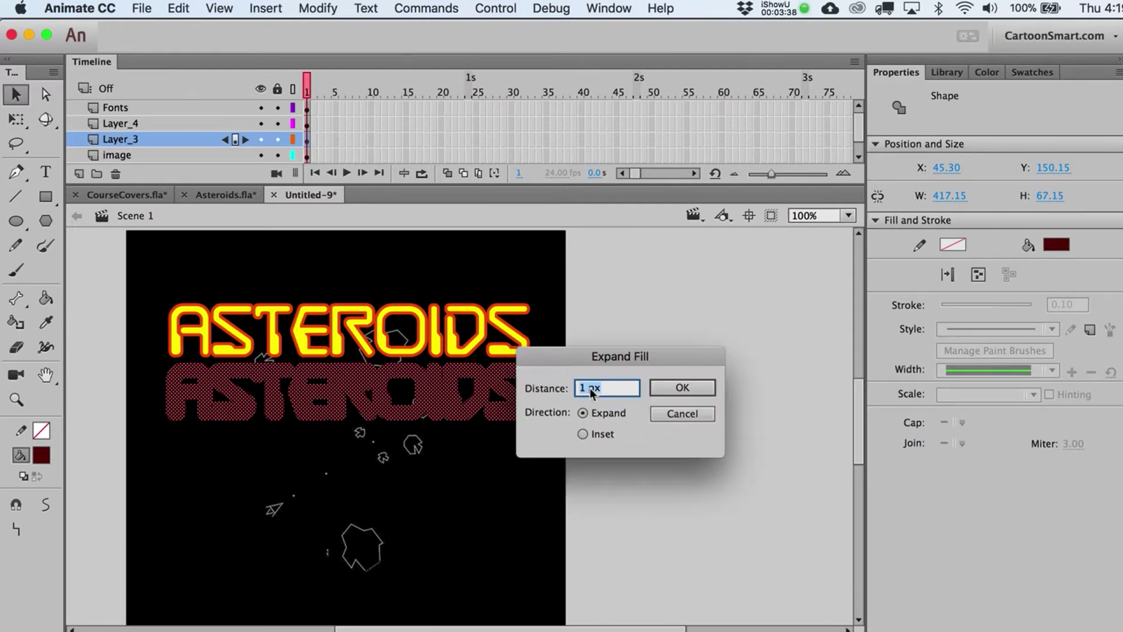
key("Return")
Move the expanded dark red shadow back up behind the yellow letters and reselect it
left_click(623, 396)
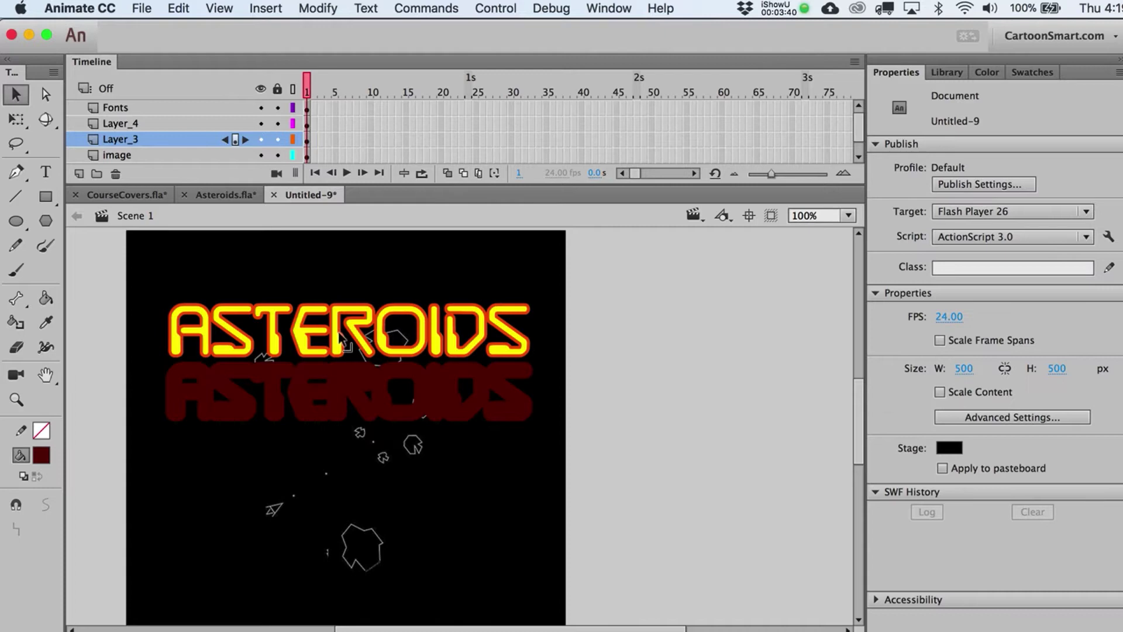
left_click(315, 143)
key("shift+Up")
key("shift+Up")
key("shift+Up")
key("shift+Up")
key("shift+Up")
key("shift+Up")
key("shift+Up")
key("shift+Up")
key("shift+Up")
key("shift+Up")
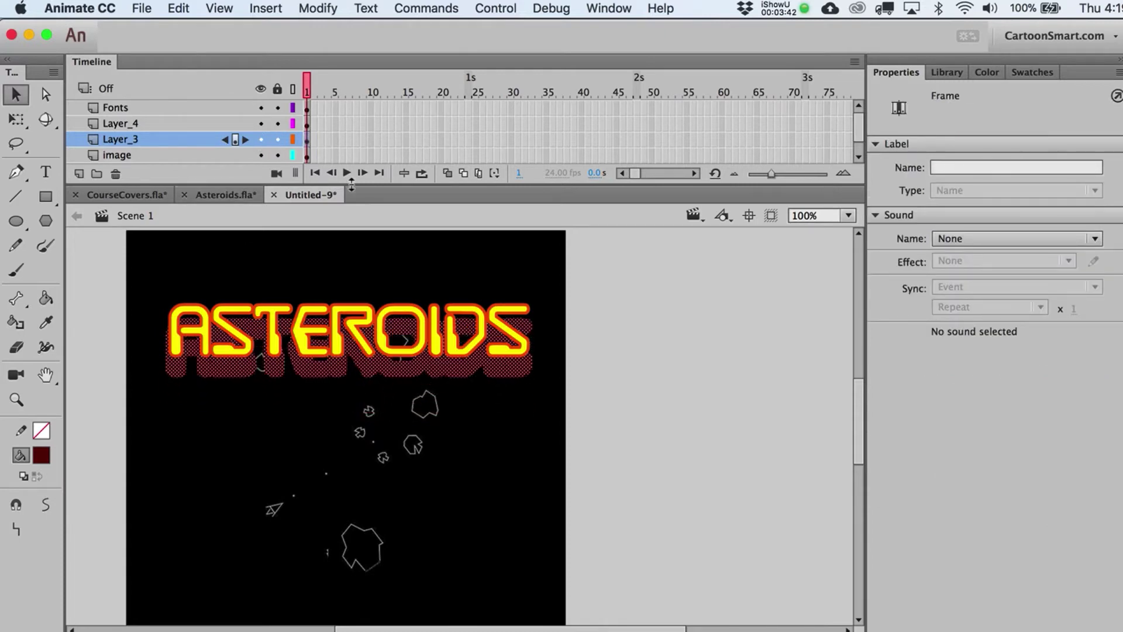
left_click(697, 417)
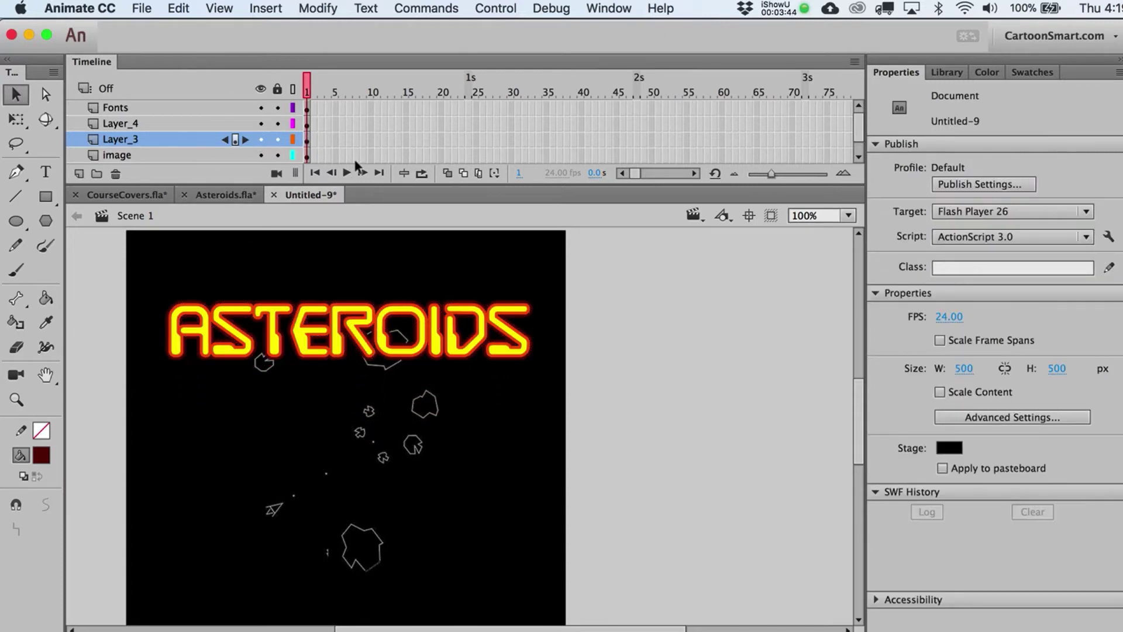
left_click(310, 144)
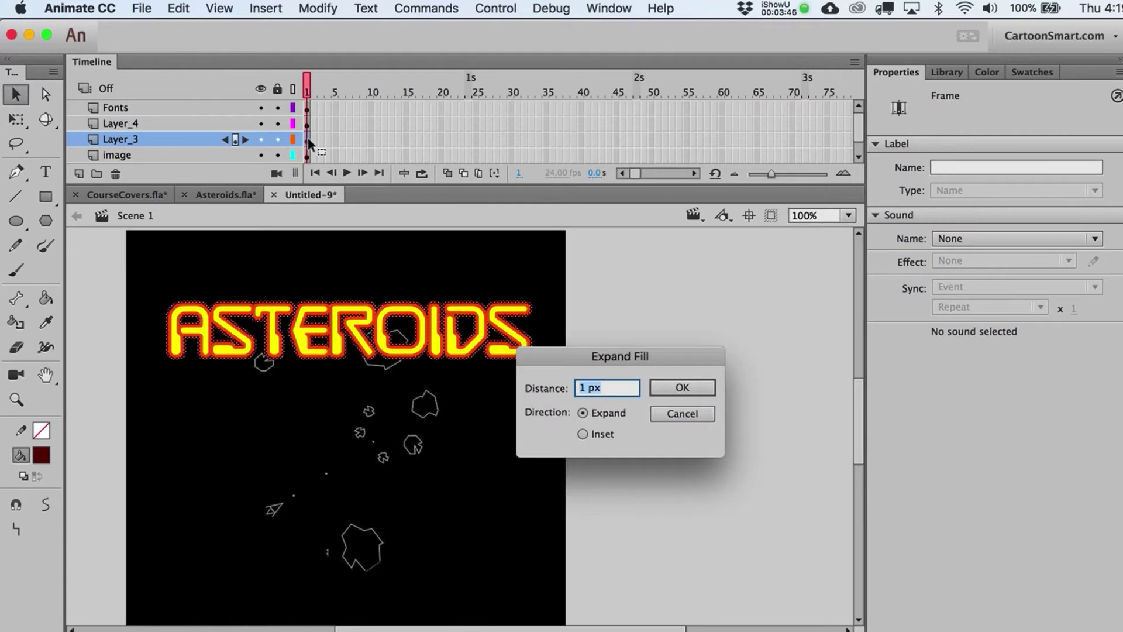
Enter a 3 px Expand Fill distance for the dark red shadow, then close the dialog and deselect
type("3")
key("Tab")
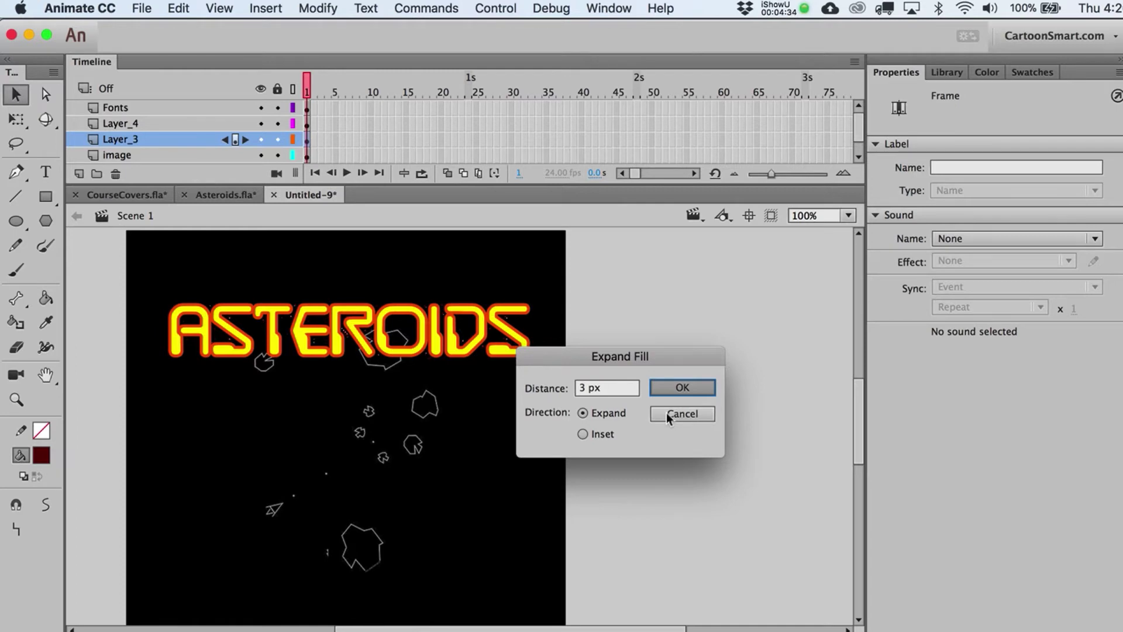
left_click(667, 414)
left_click(736, 400)
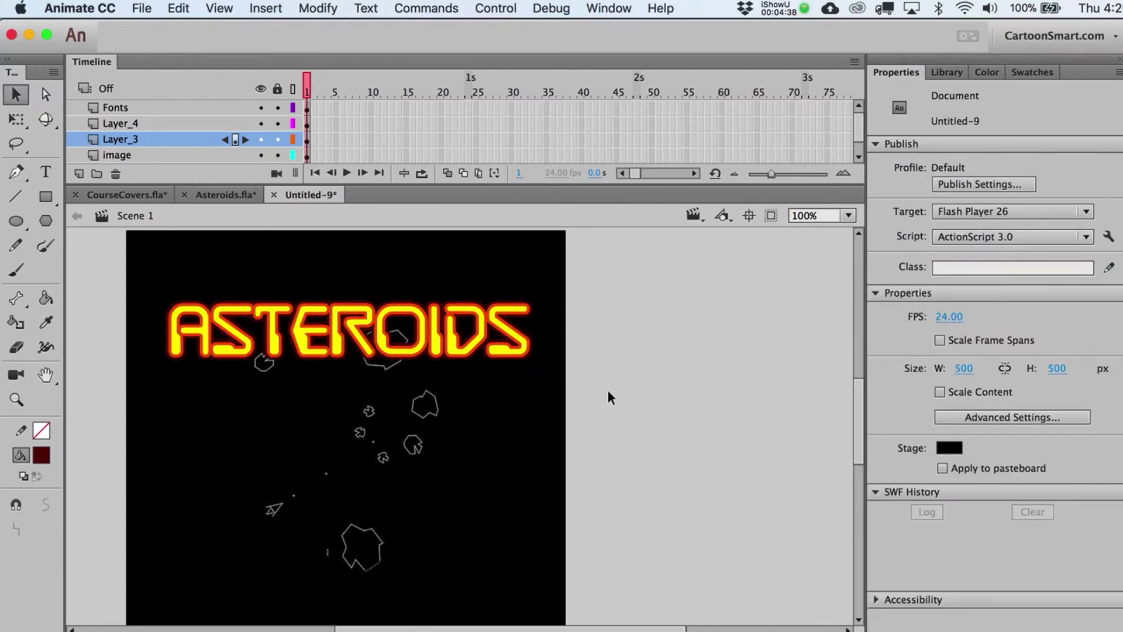
left_click(308, 141)
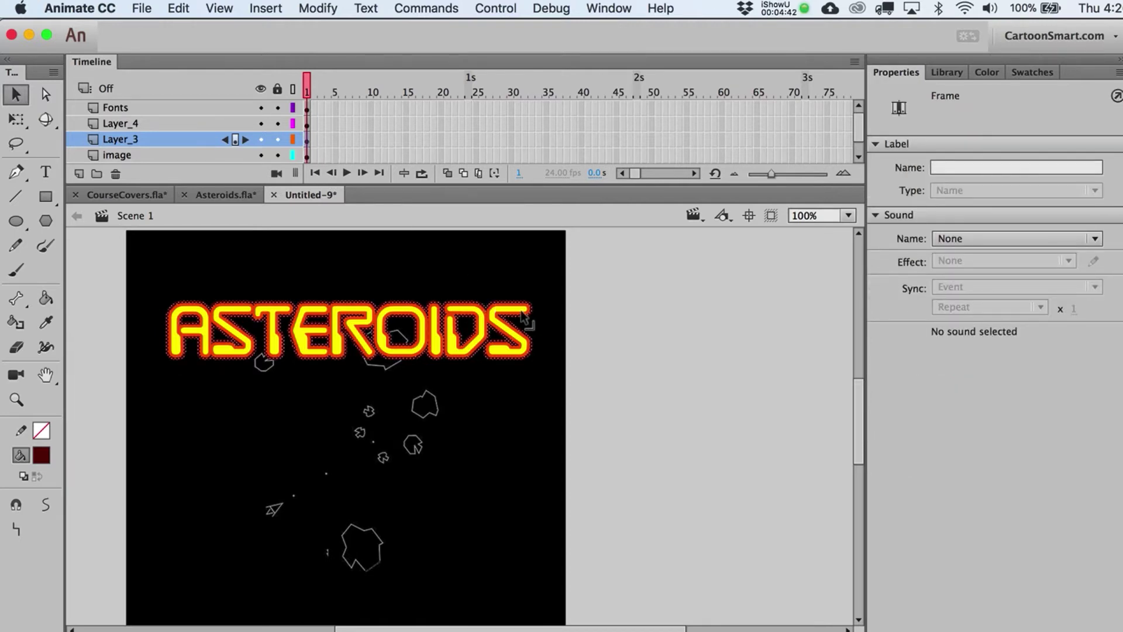
left_click_drag(524, 319, 760, 421)
left_click_drag(737, 534, 476, 526)
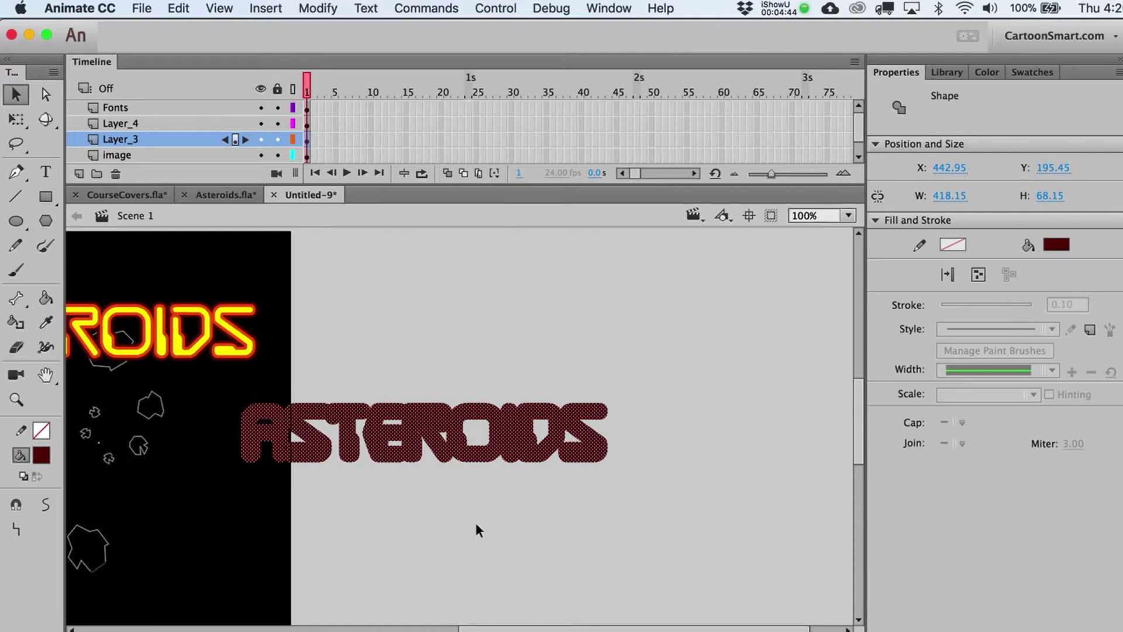
left_click_drag(585, 444, 725, 389)
left_click(594, 507)
left_click_drag(332, 326, 767, 490)
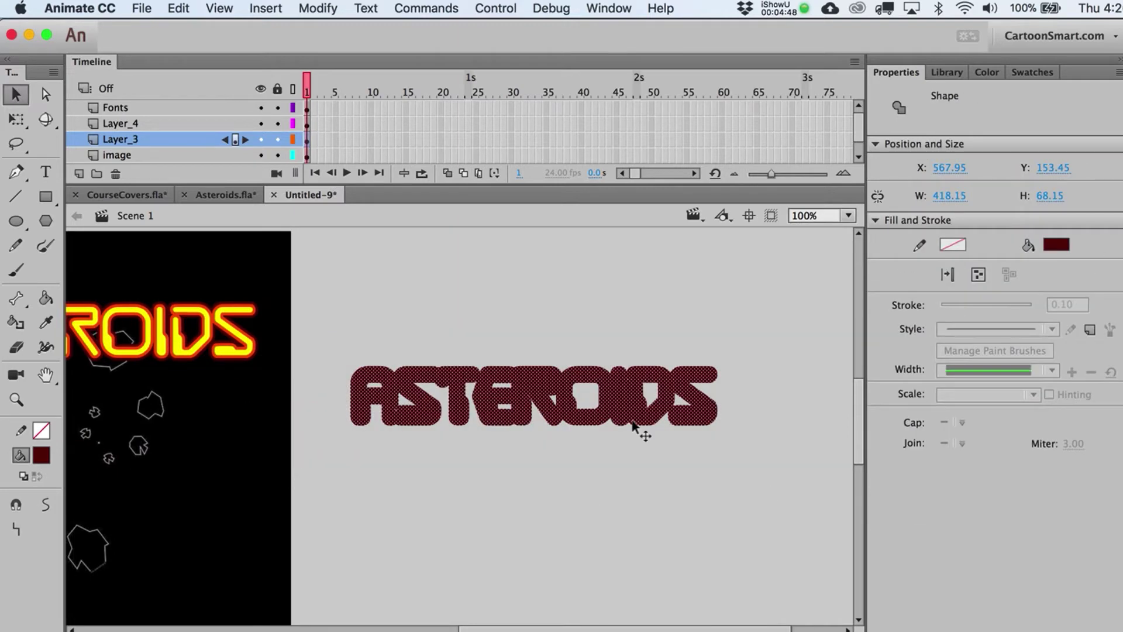
key("Down")
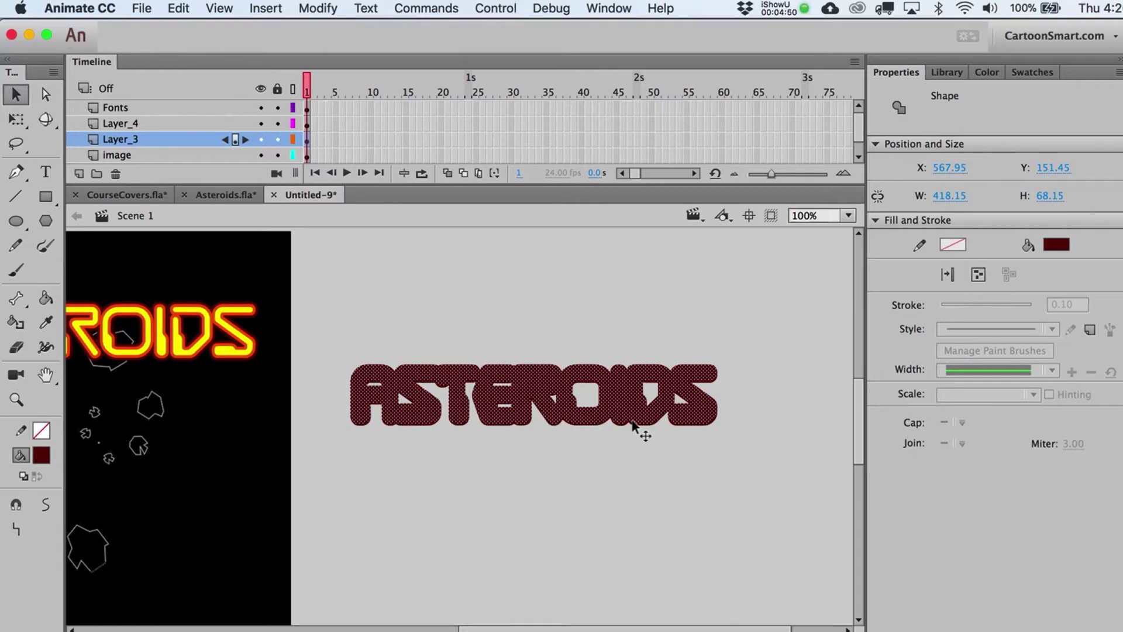
key("Up")
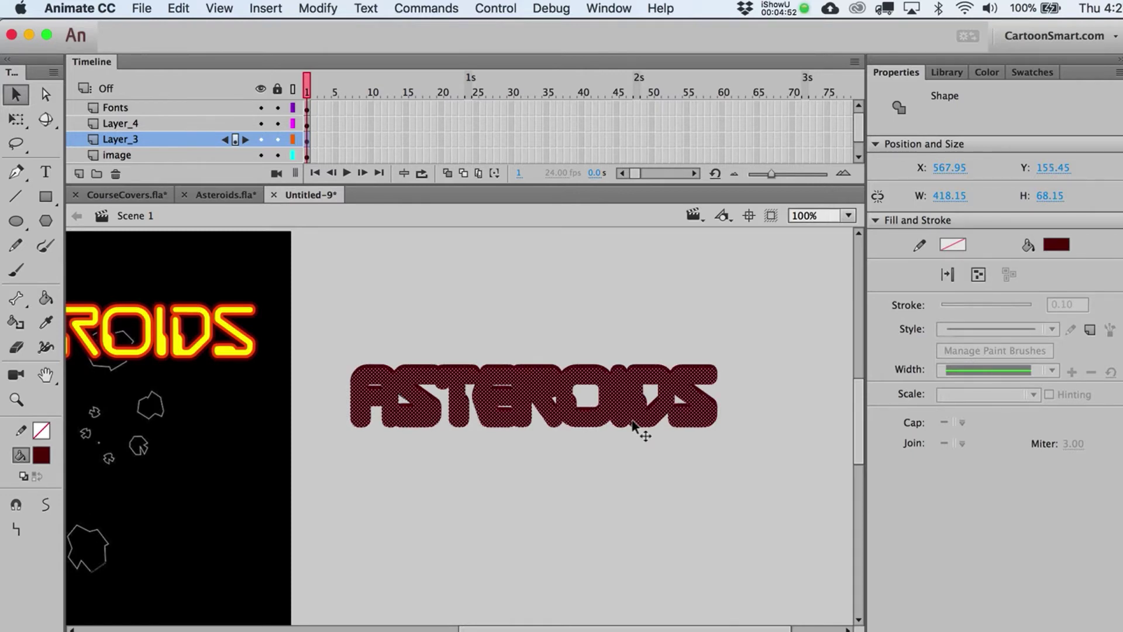
key("Right")
key("Right")
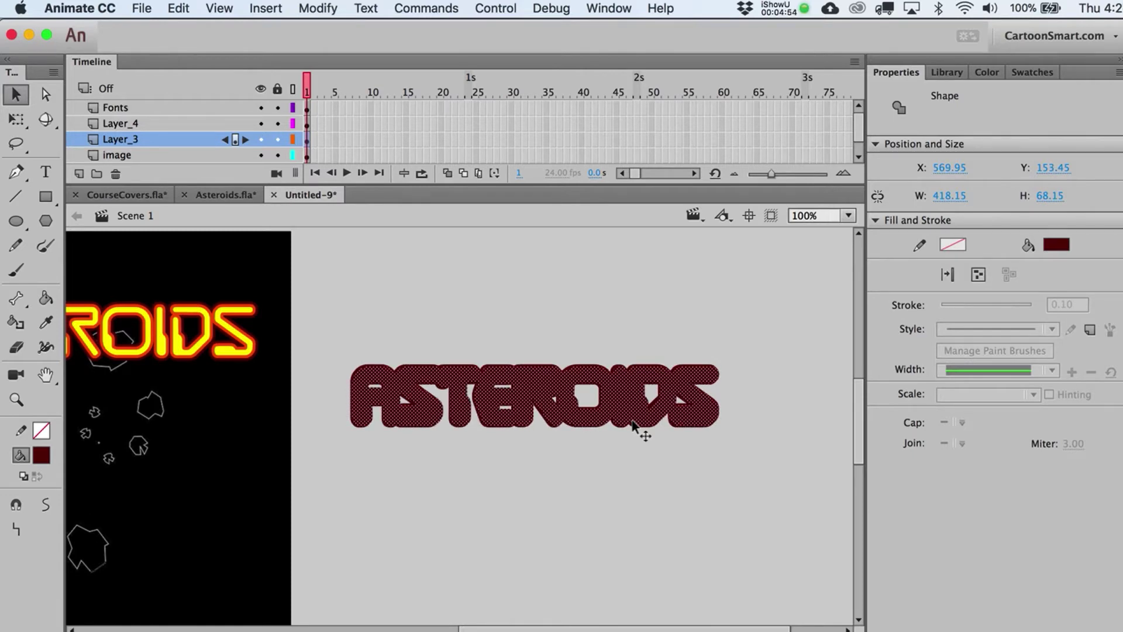
left_click(676, 468)
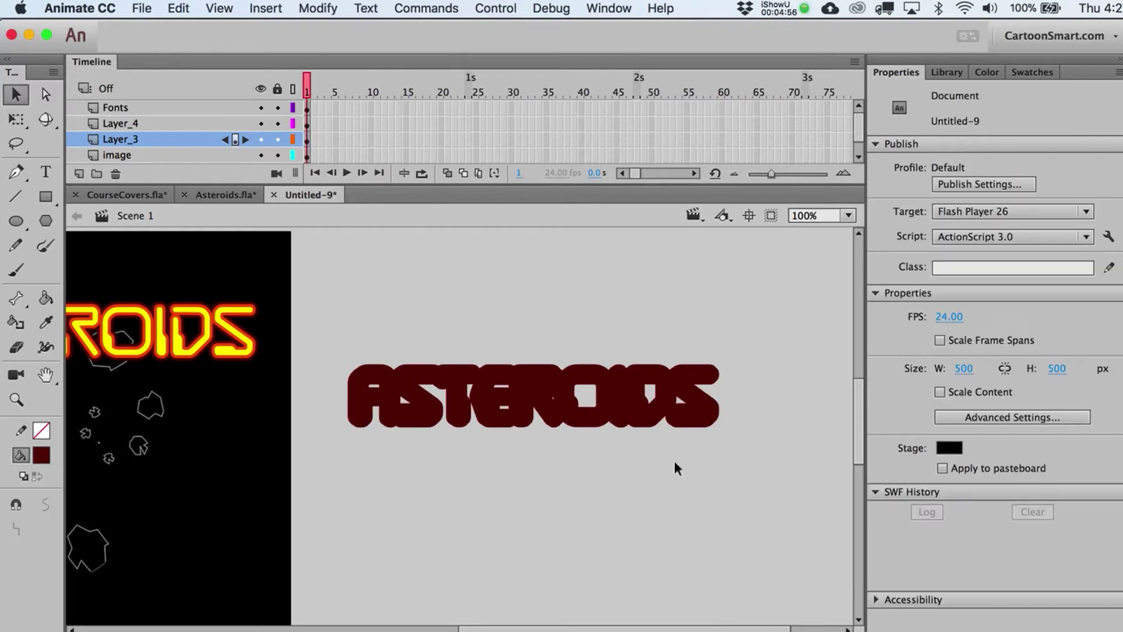
left_click(16, 400)
left_click_drag(345, 396, 383, 458)
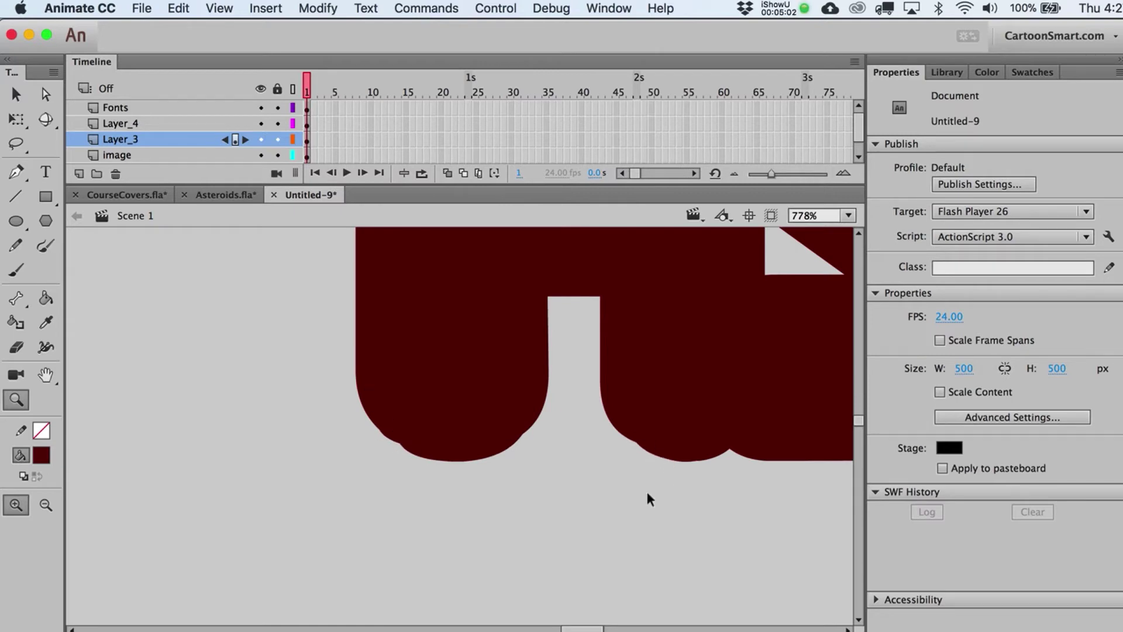
left_click(401, 469, "alt")
left_click(537, 423, "alt")
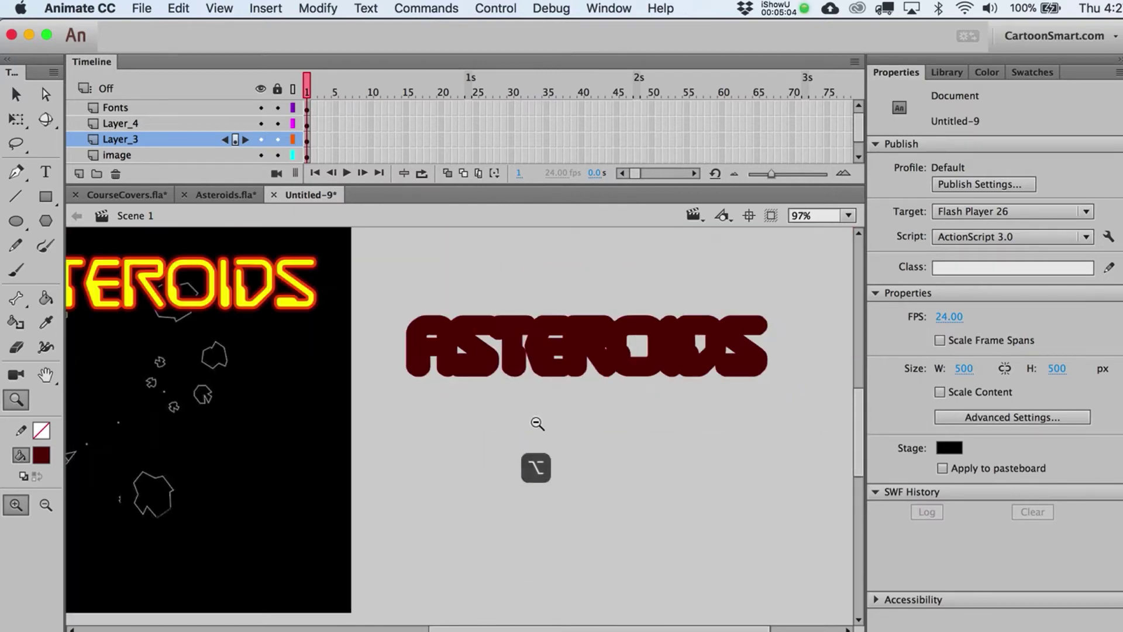
key("v")
left_click_drag(390, 297, 782, 385)
key("Delete")
Brighten the title outline's fill from #660000 to about #740000 by raising its brightness
scroll(461, 323, "left", 10)
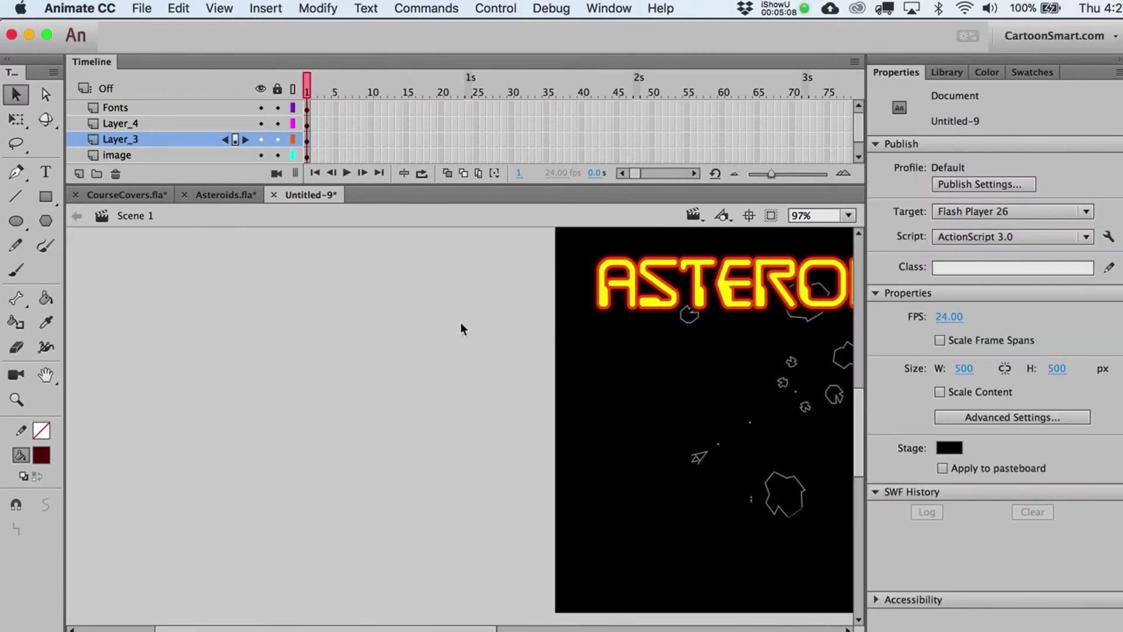
scroll(461, 323, "right", 10)
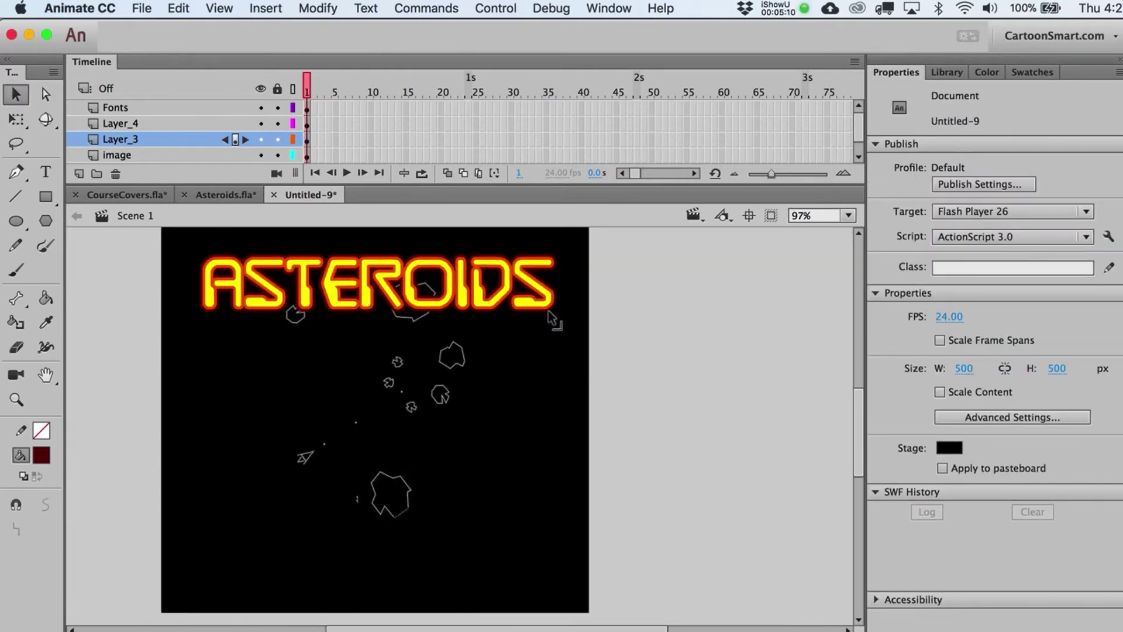
left_click(550, 316)
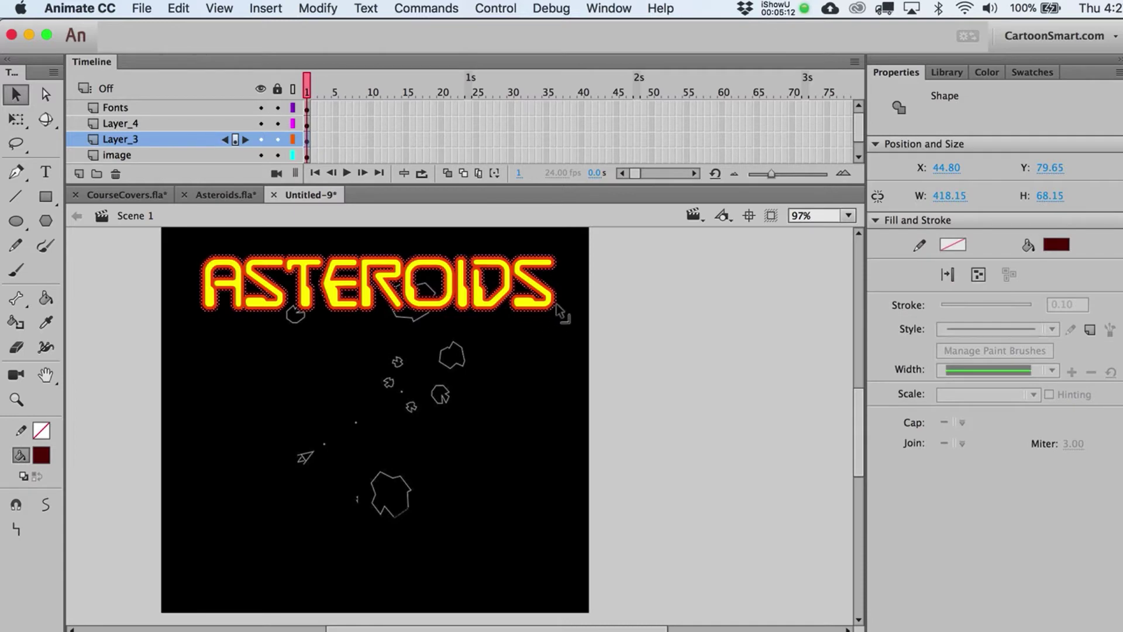
left_click(1057, 245)
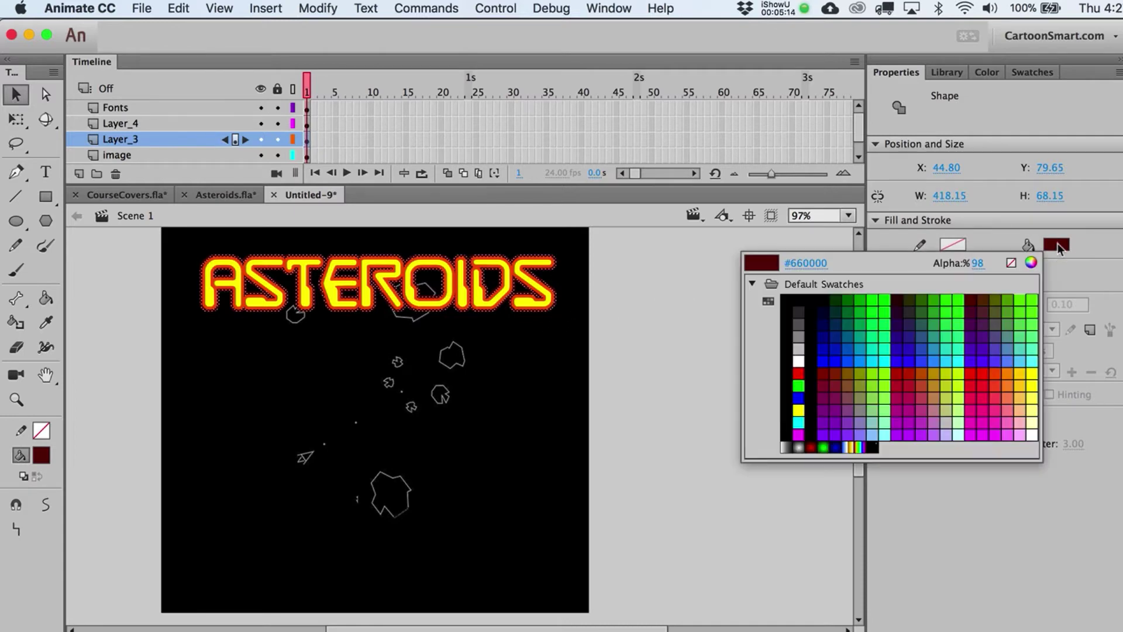
left_click(1031, 263)
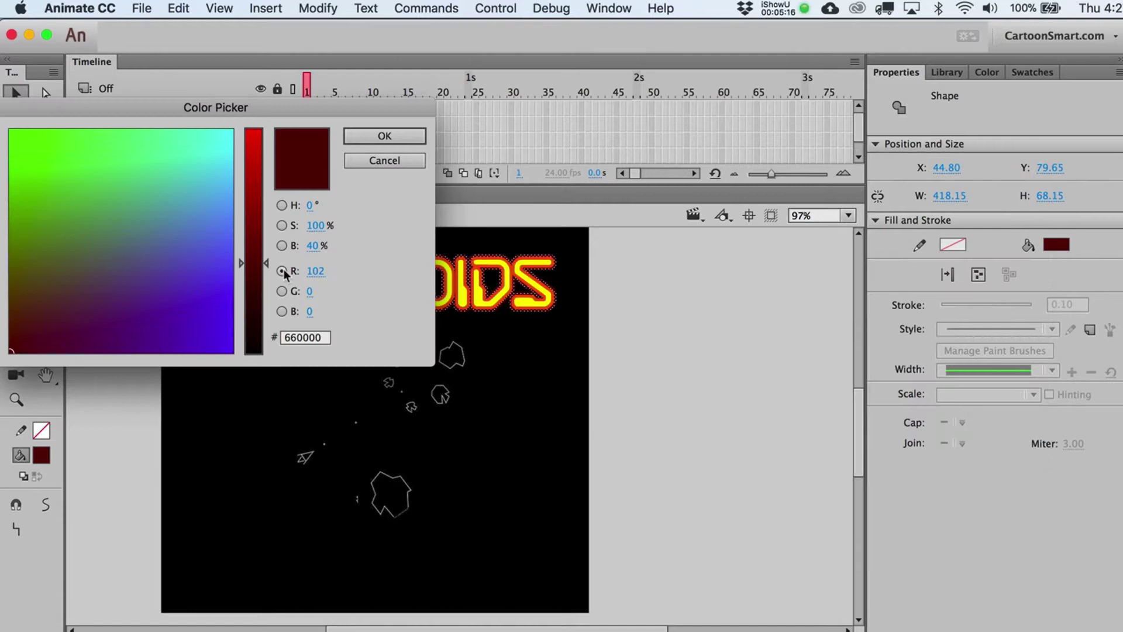
left_click_drag(268, 266, 266, 251)
left_click(397, 134)
Marquee-select the whole ASTEROIDS title together with its outline
left_click(657, 285)
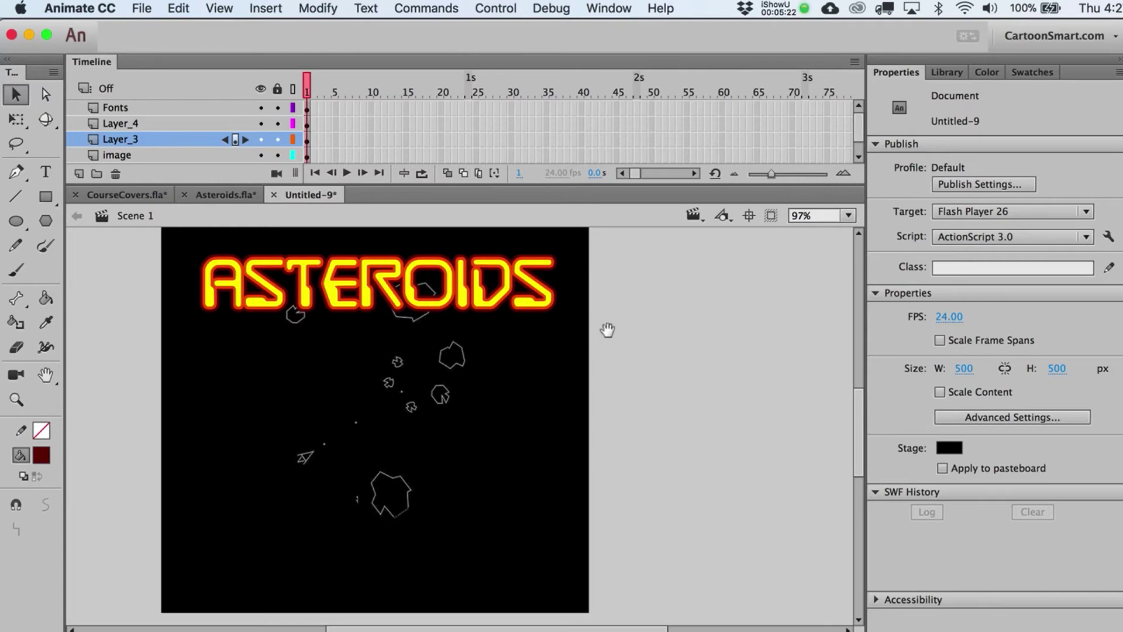
left_click_drag(607, 331, 607, 368)
left_click_drag(121, 279, 651, 364)
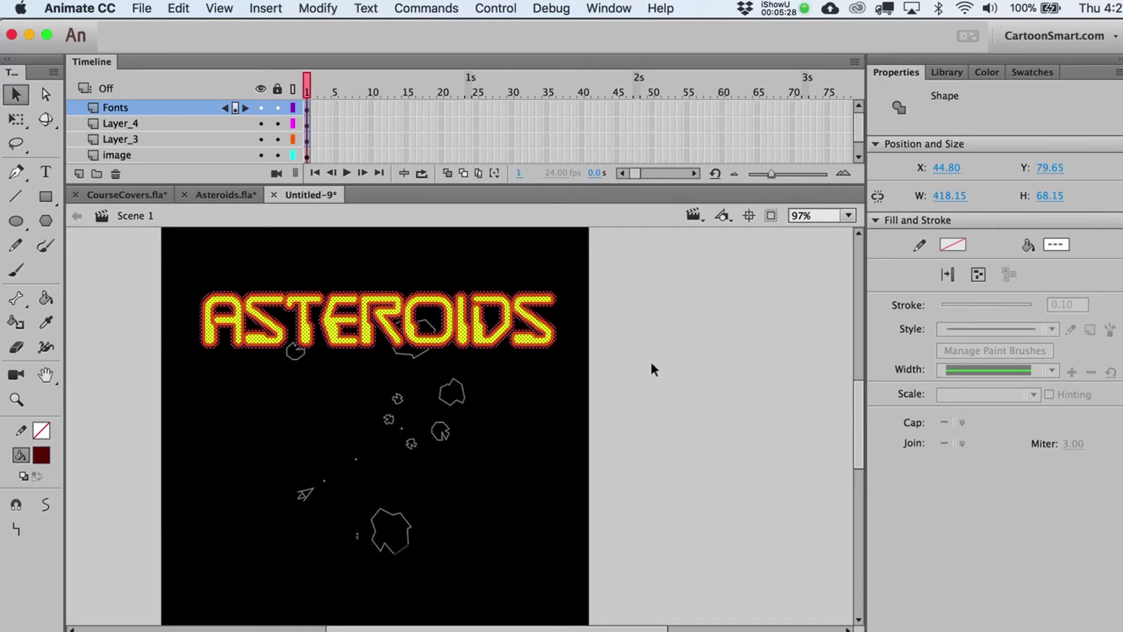
Convert the selected title into a movie clip named 'Asteroids Text' and drag out a duplicate
key("F8")
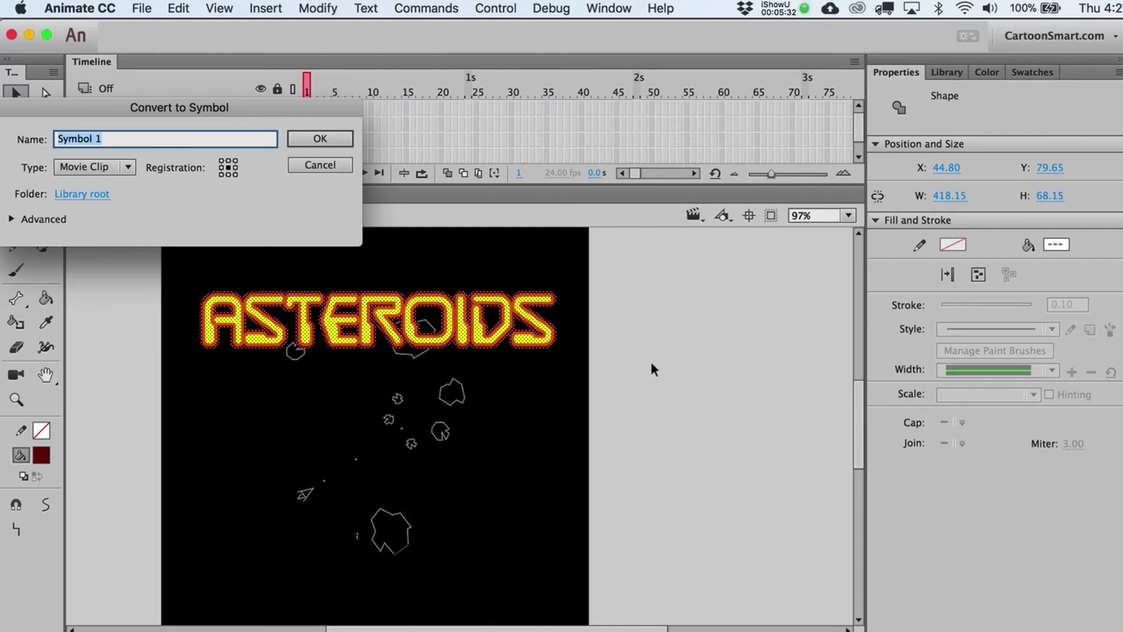
type("Asteroids Text")
key("Return")
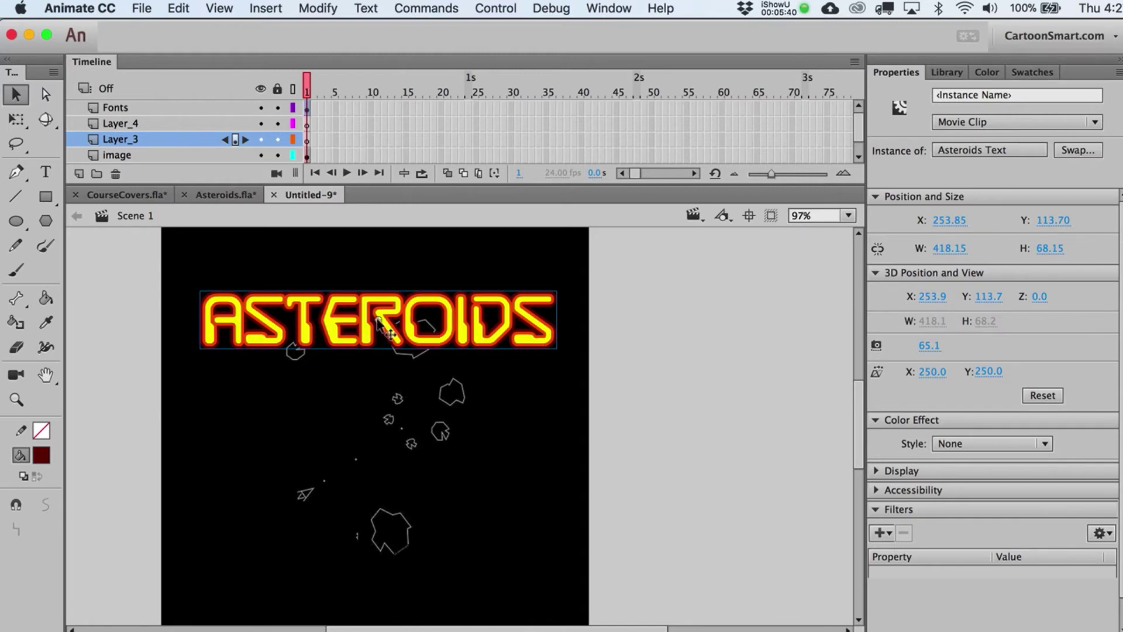
mouse_move(376, 318)
left_mouse_down()
mouse_move(648, 430)
mouse_move(649, 337)
mouse_move(384, 292)
mouse_move(379, 303)
left_mouse_up()
key("Delete")
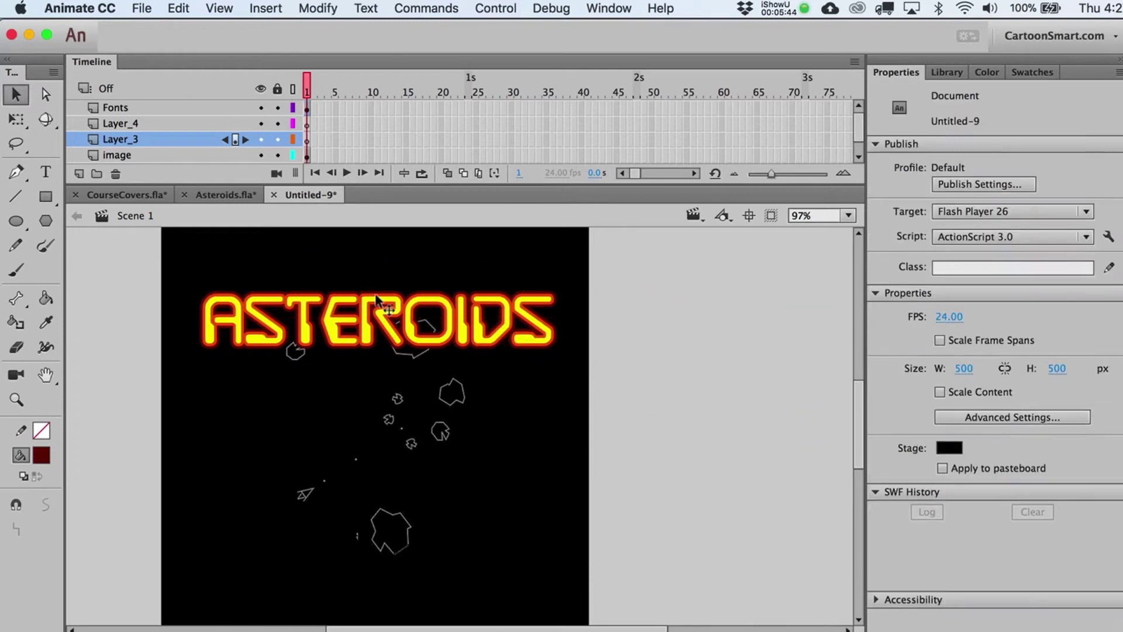
left_click(379, 304)
left_click(178, 9)
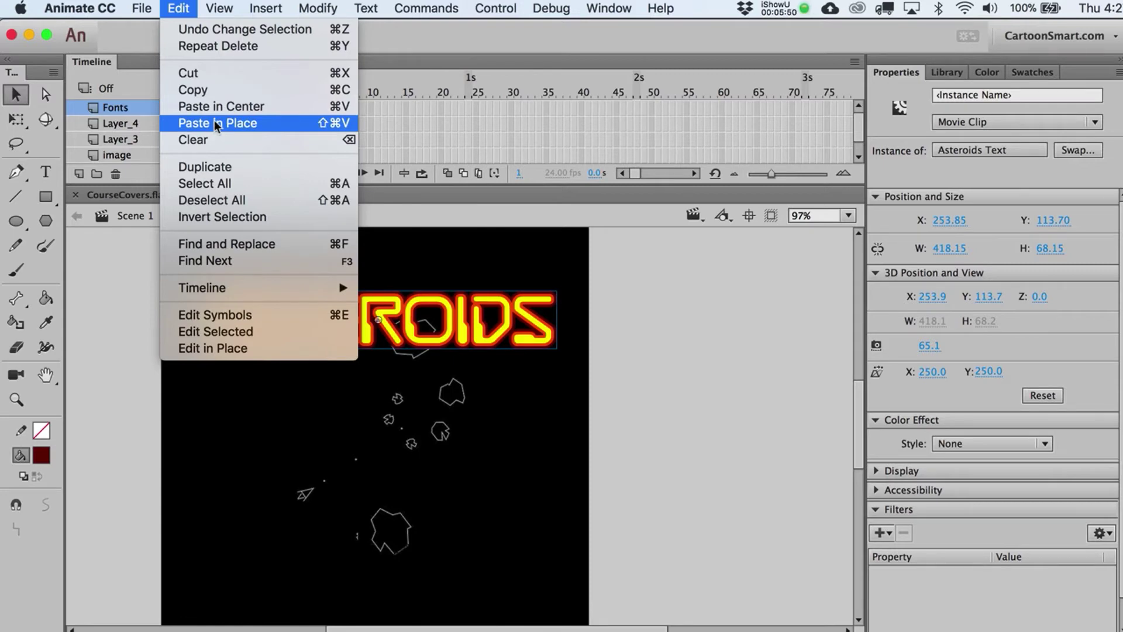
left_click(618, 313)
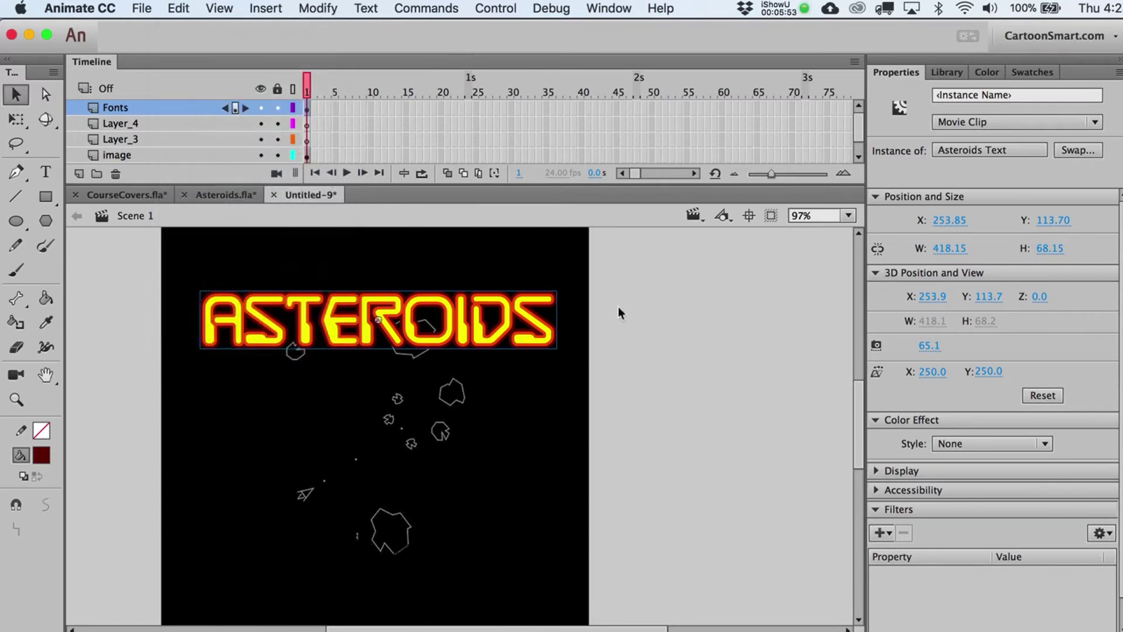
left_click(327, 9)
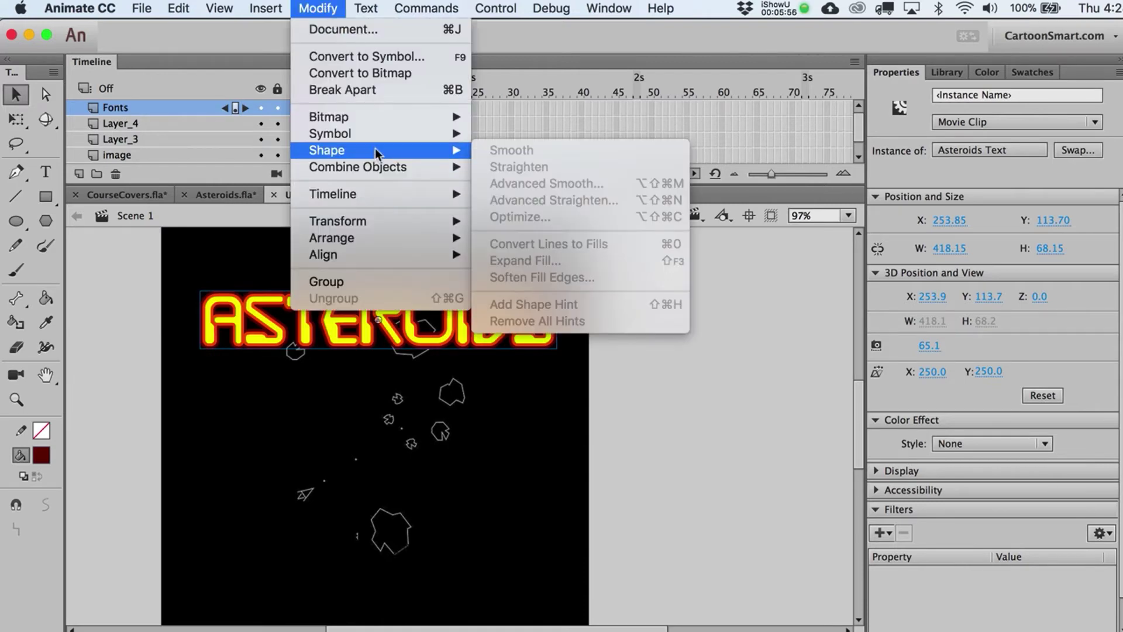
mouse_move(374, 166)
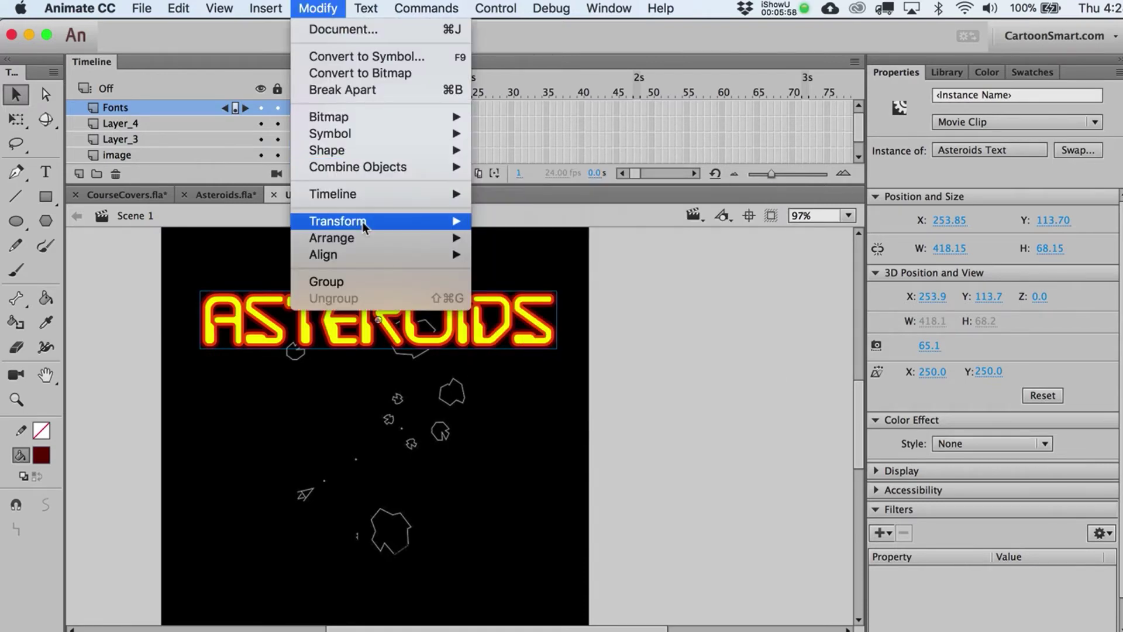
mouse_move(362, 222)
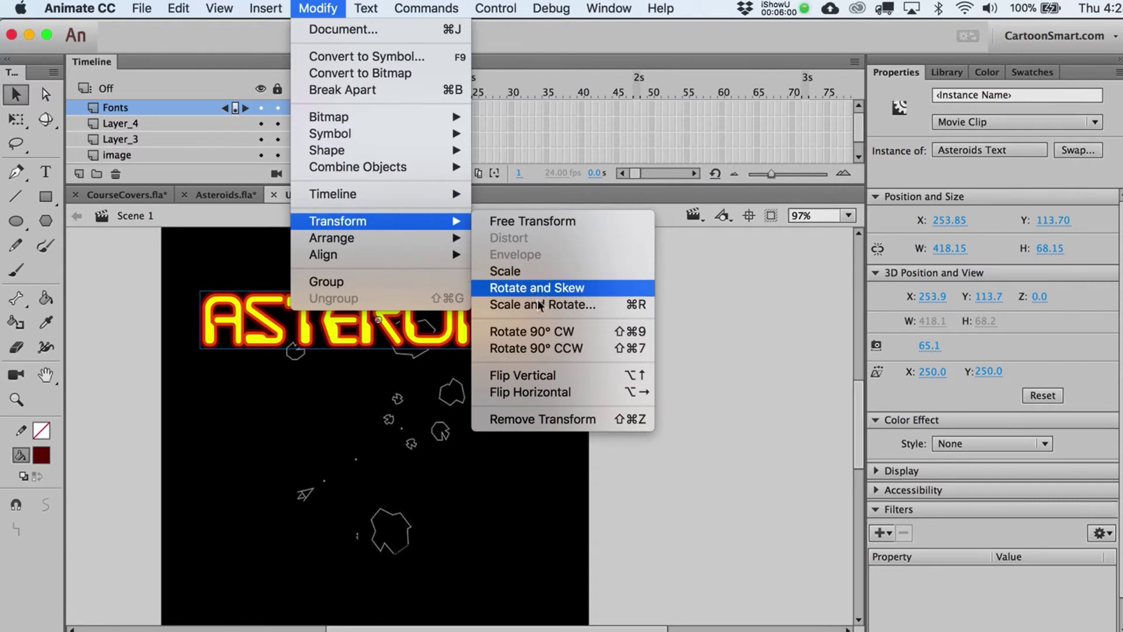
left_click(633, 304)
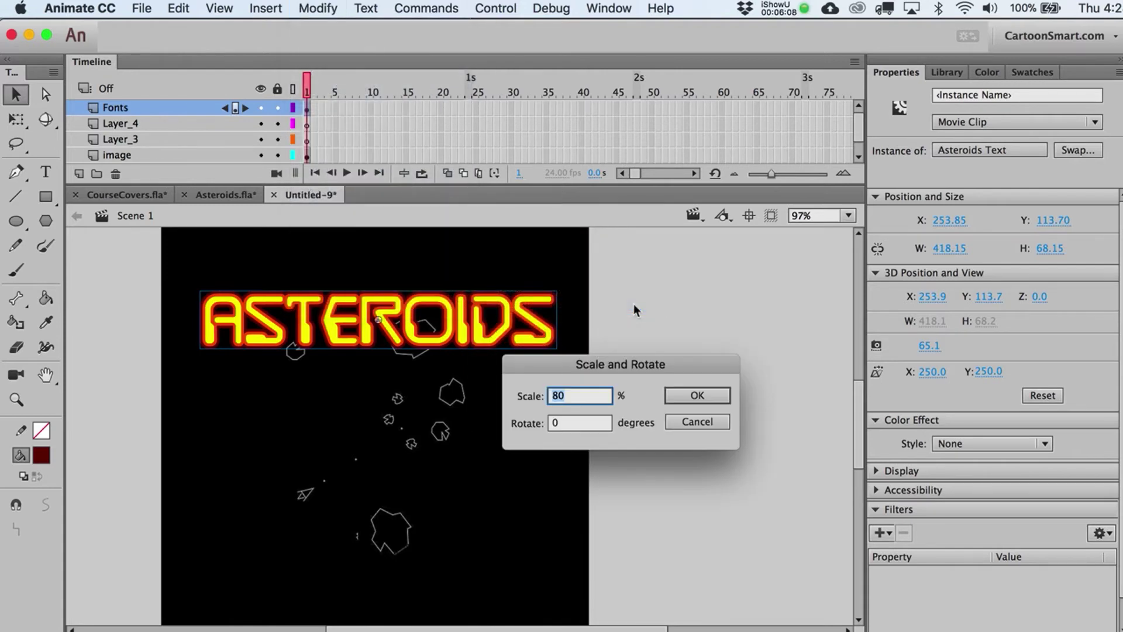
key("Return")
key("super+z")
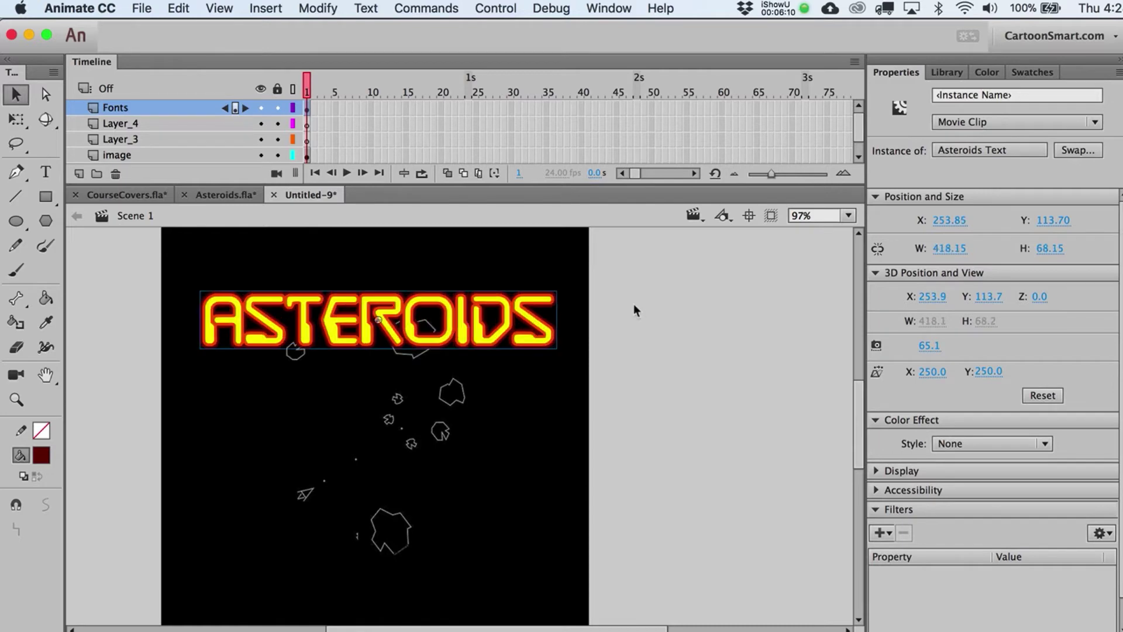
key("super+alt+s")
type("9")
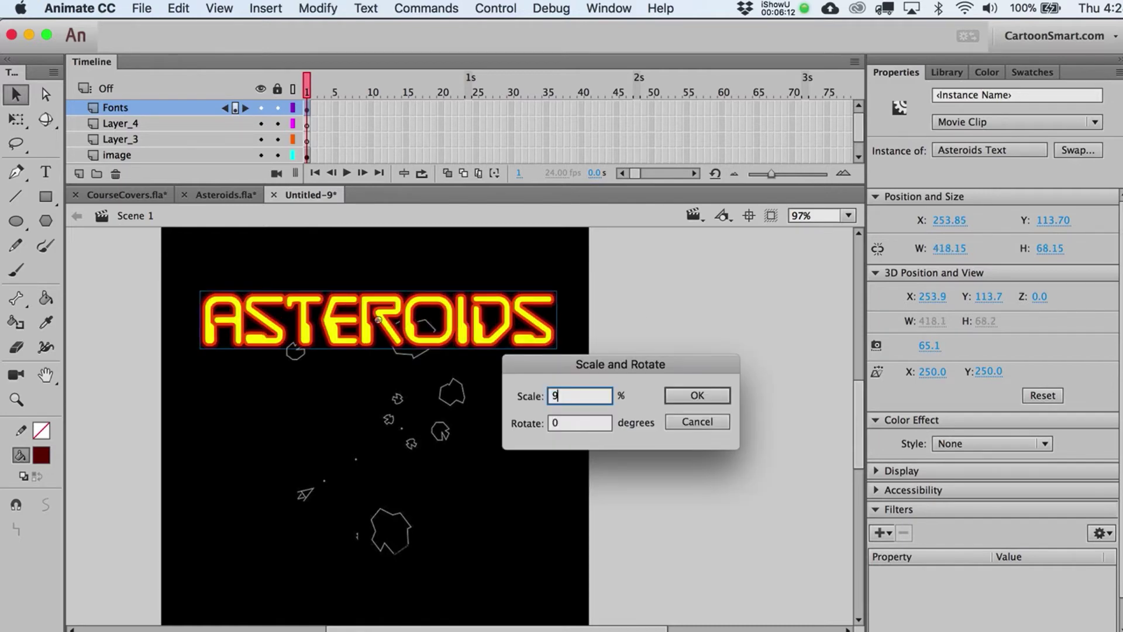
type("0")
key("Return")
key("super+z")
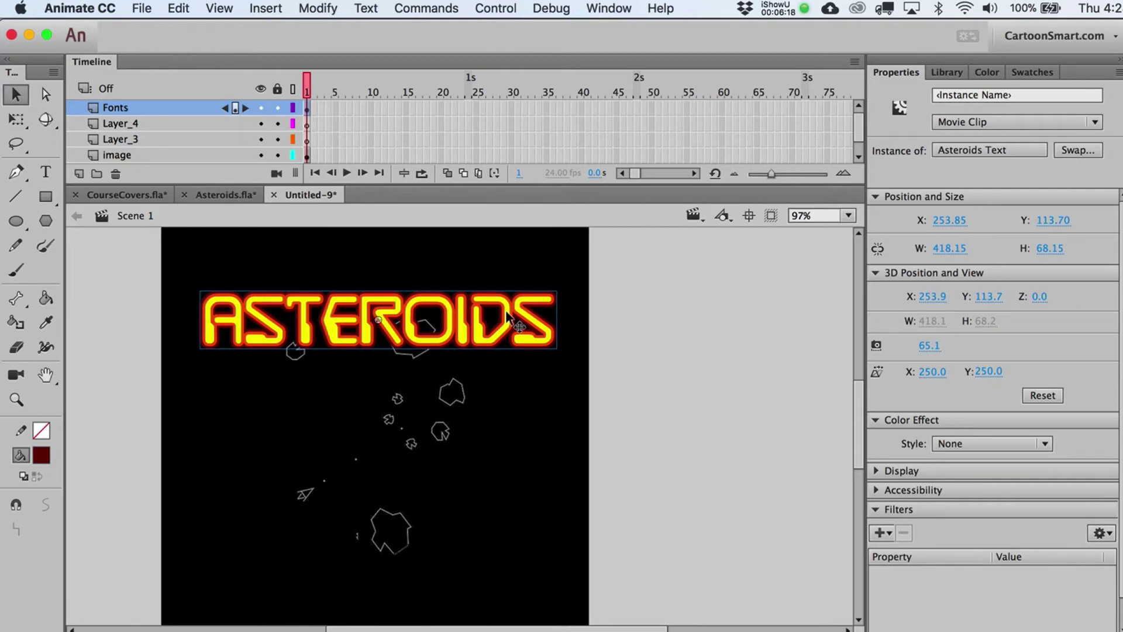
left_click(95, 9)
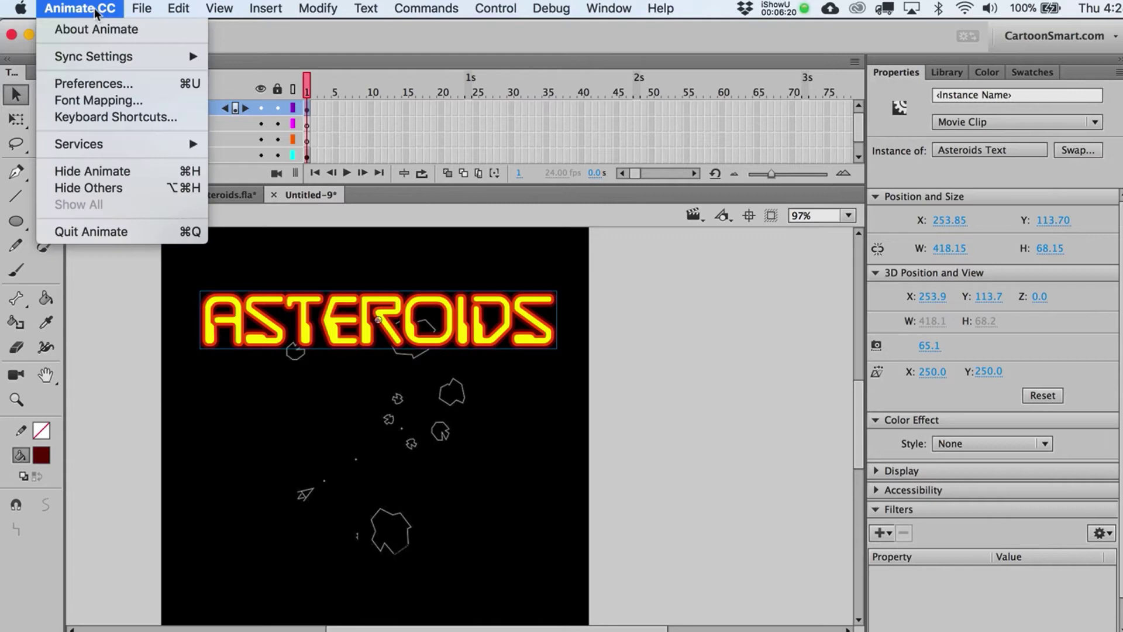
left_click(112, 117)
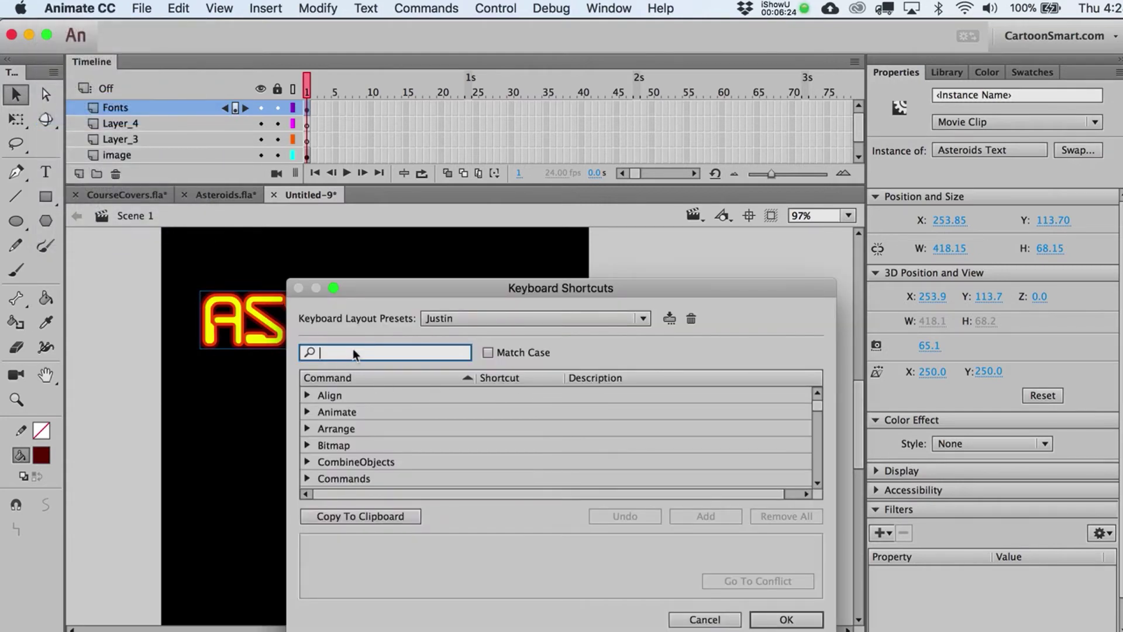
type("Scale ")
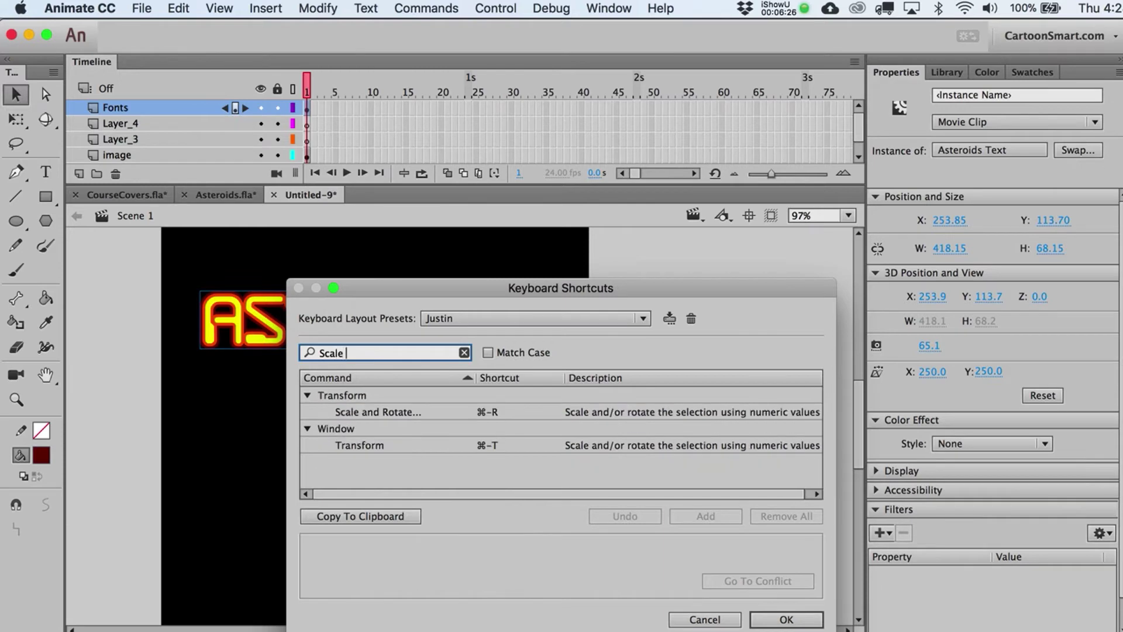
type("and")
left_click(383, 413)
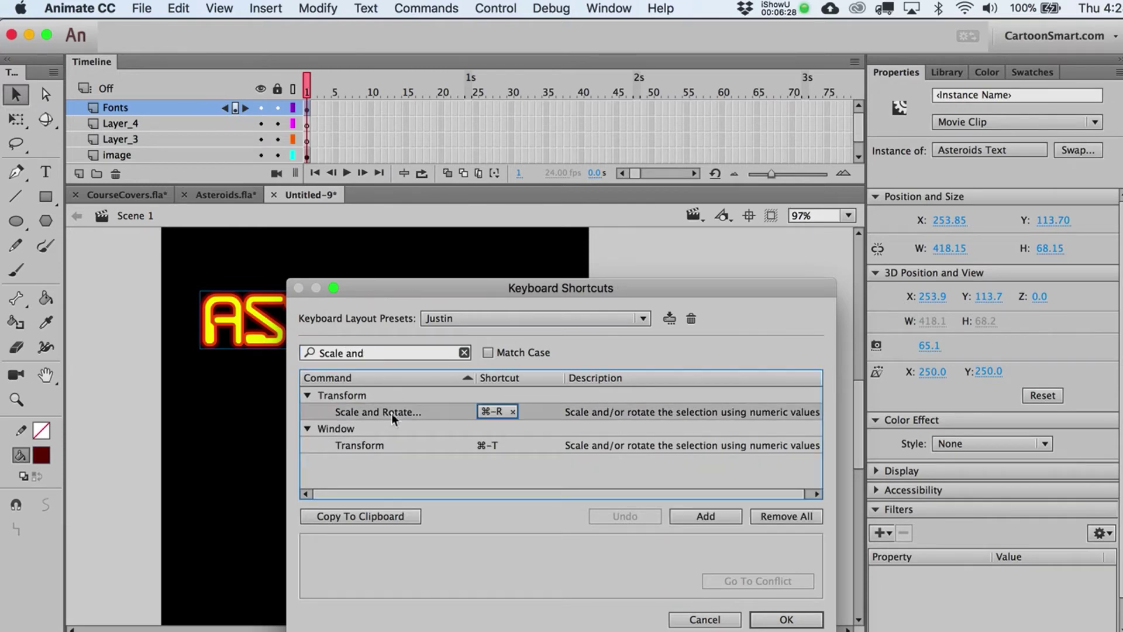
left_click(703, 619)
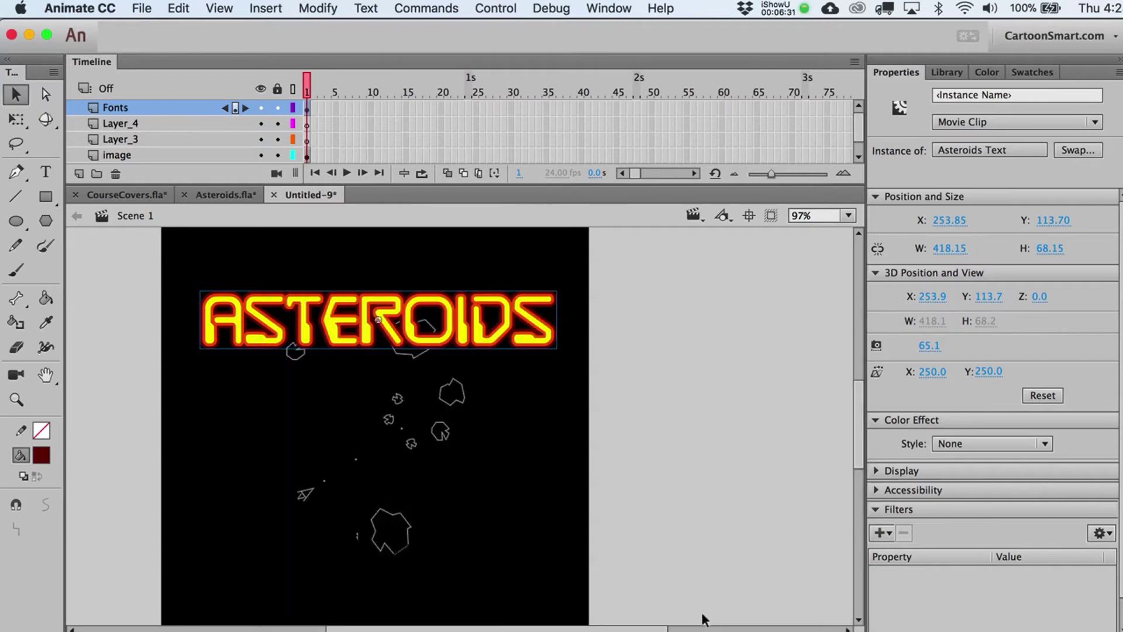
Nudge the ASTEROIDS copy down, about 5 px left, then about 10 px up
left_click(612, 353)
scroll(535, 386, "up", 2)
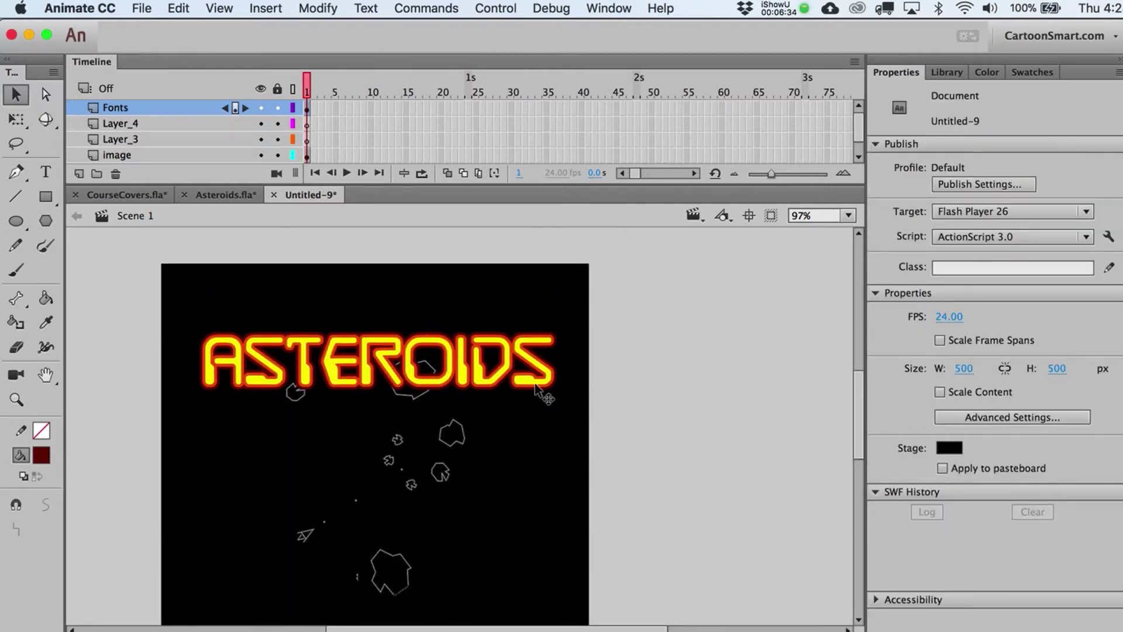
left_click(536, 387)
key("shift+Down")
key("shift+Down")
key("shift+Down")
key("shift+Down")
key("shift+Down")
key("shift+Down")
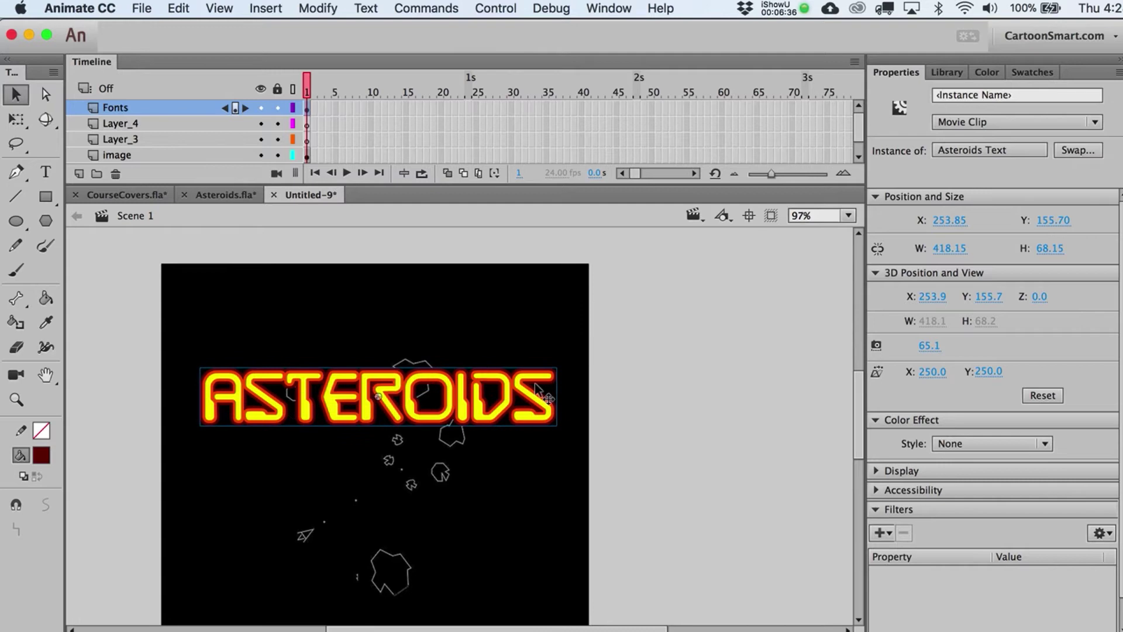
scroll(538, 391, "down", 2)
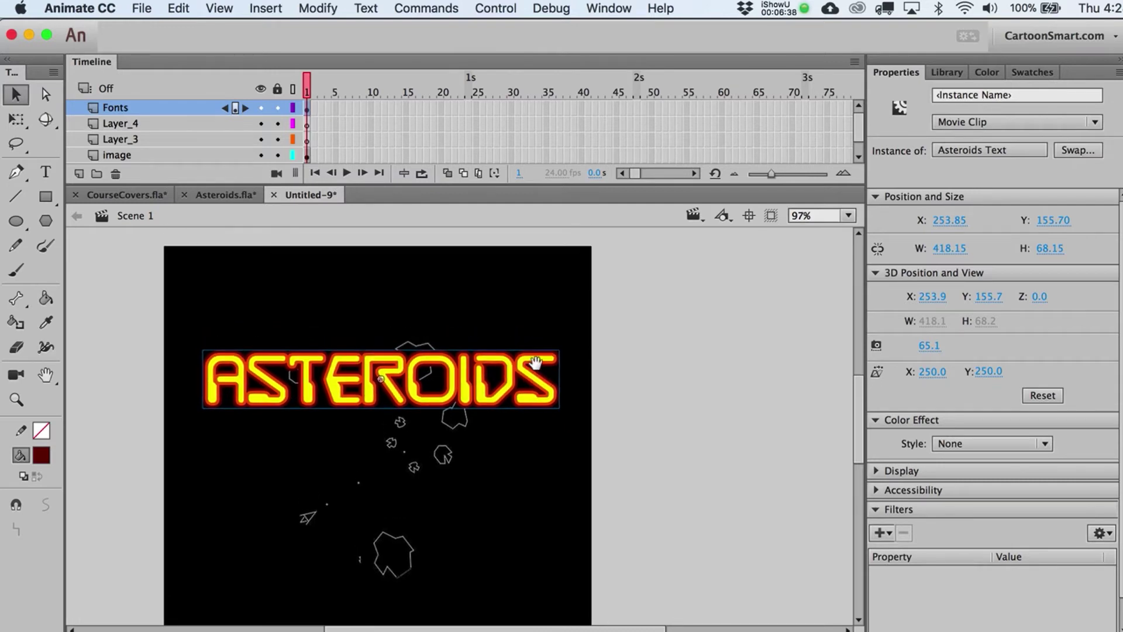
key("Left")
key("Left")
key("Left")
key("Left")
key("Left")
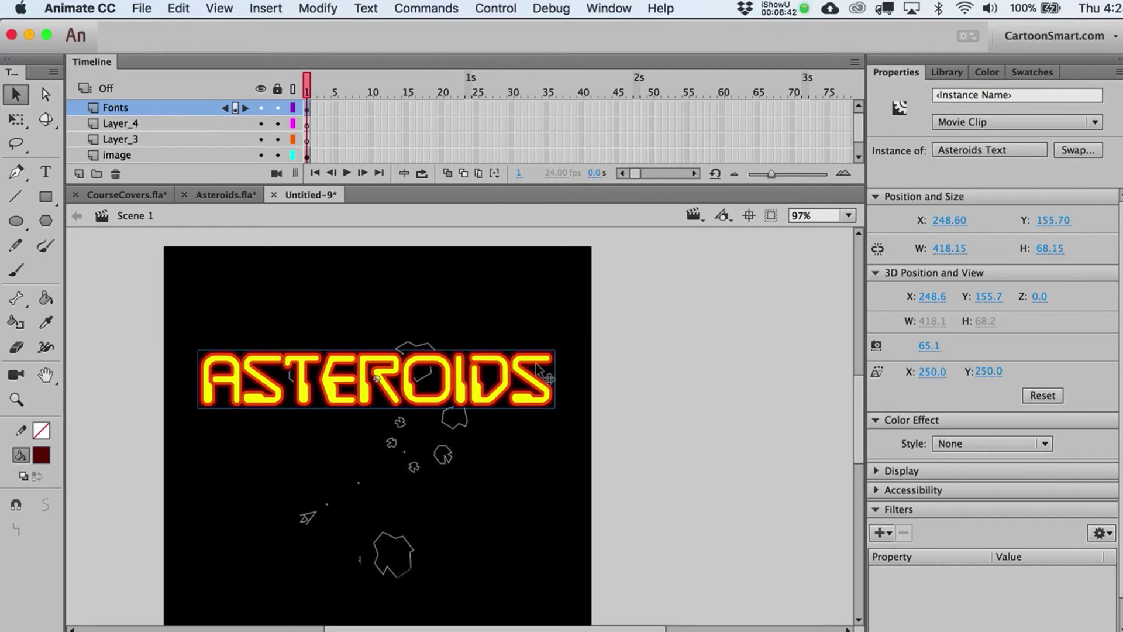
key("shift+Up")
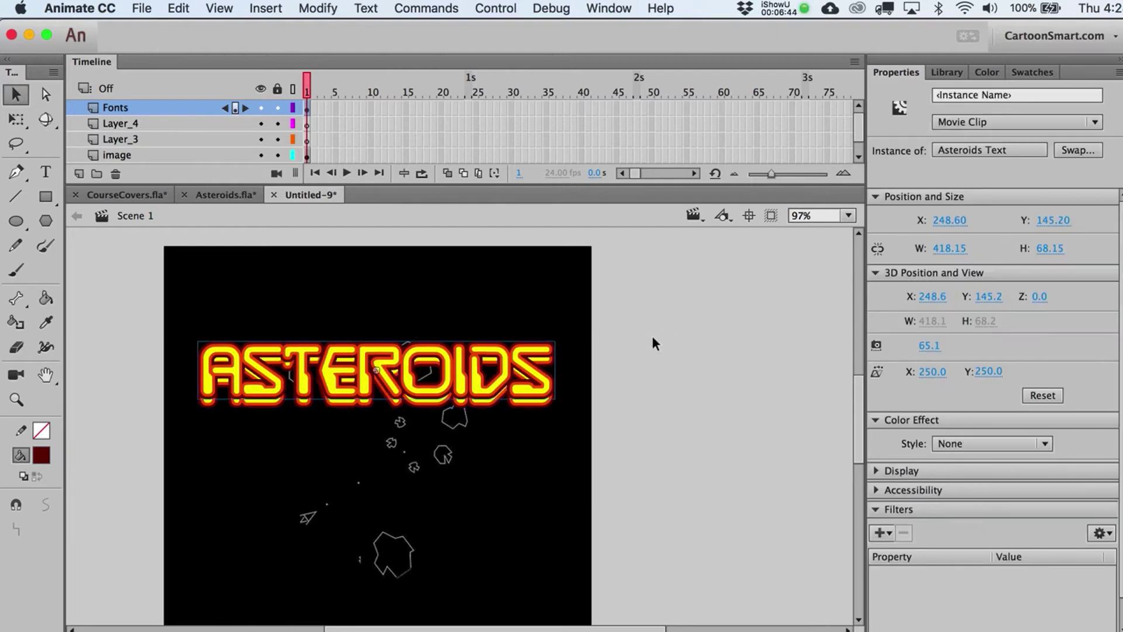
Scale the copy to 95%, nudge it up, and send it one level backward
key("q")
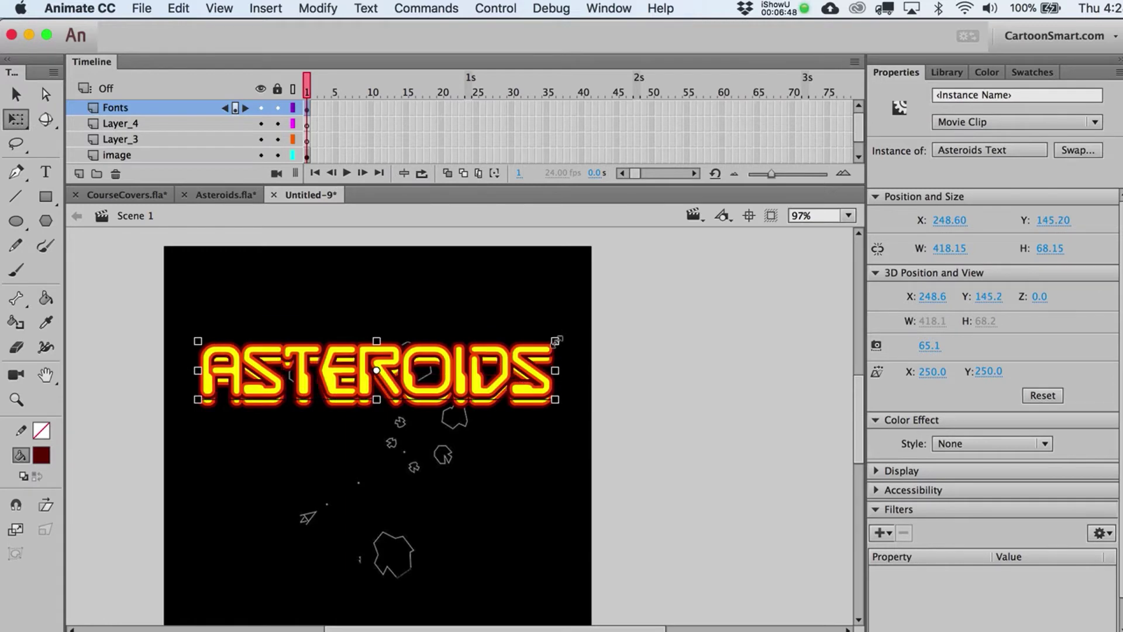
key("super+alt+s")
type("95")
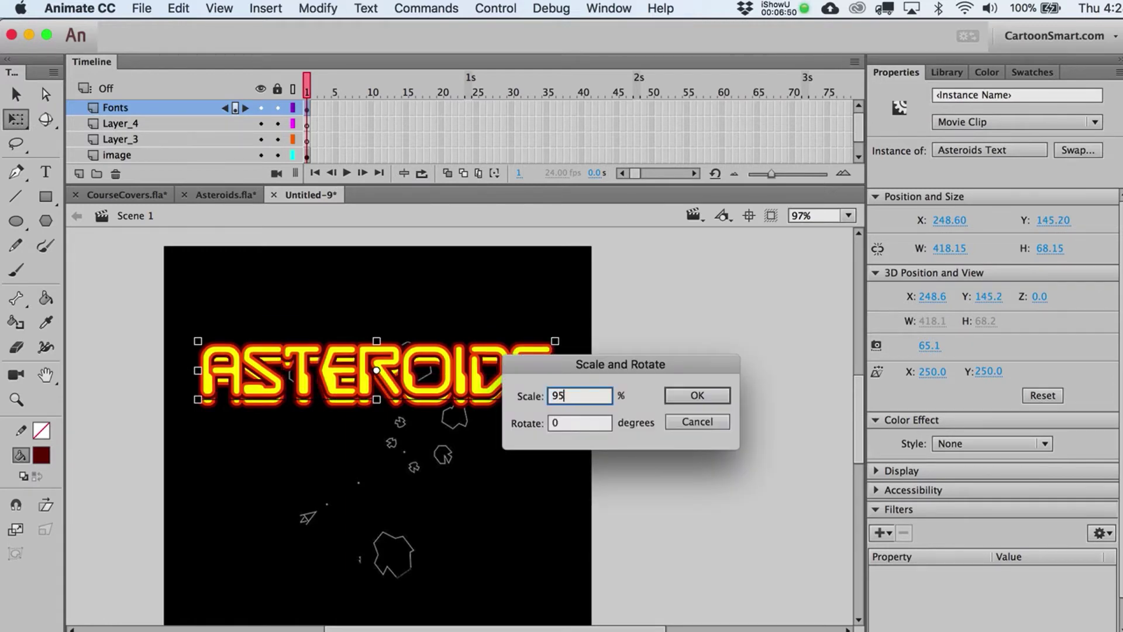
key("Return")
key("Up")
key("Up")
key("Up")
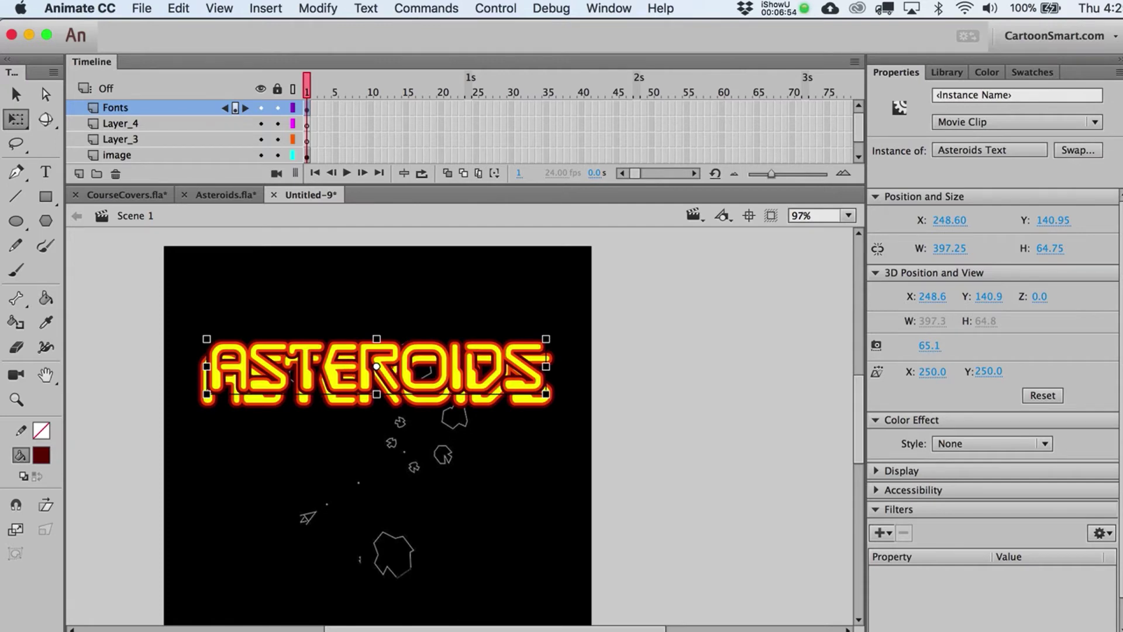
key("super+Down")
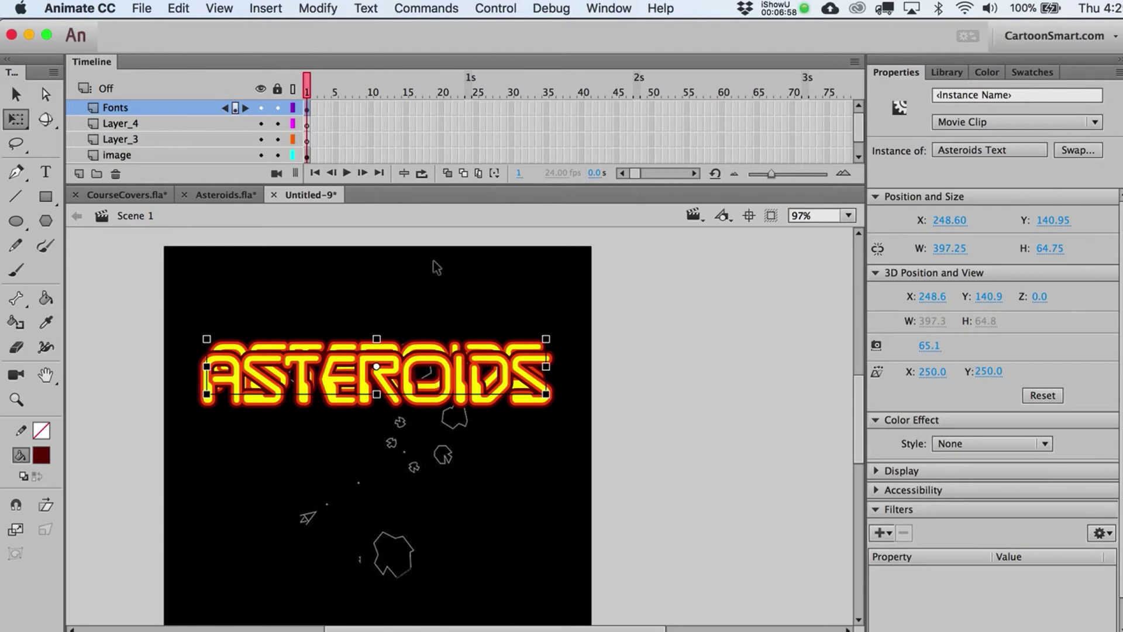
Send the ASTEROIDS copy to the back with Modify > Arrange > Send to Back
left_click(321, 8)
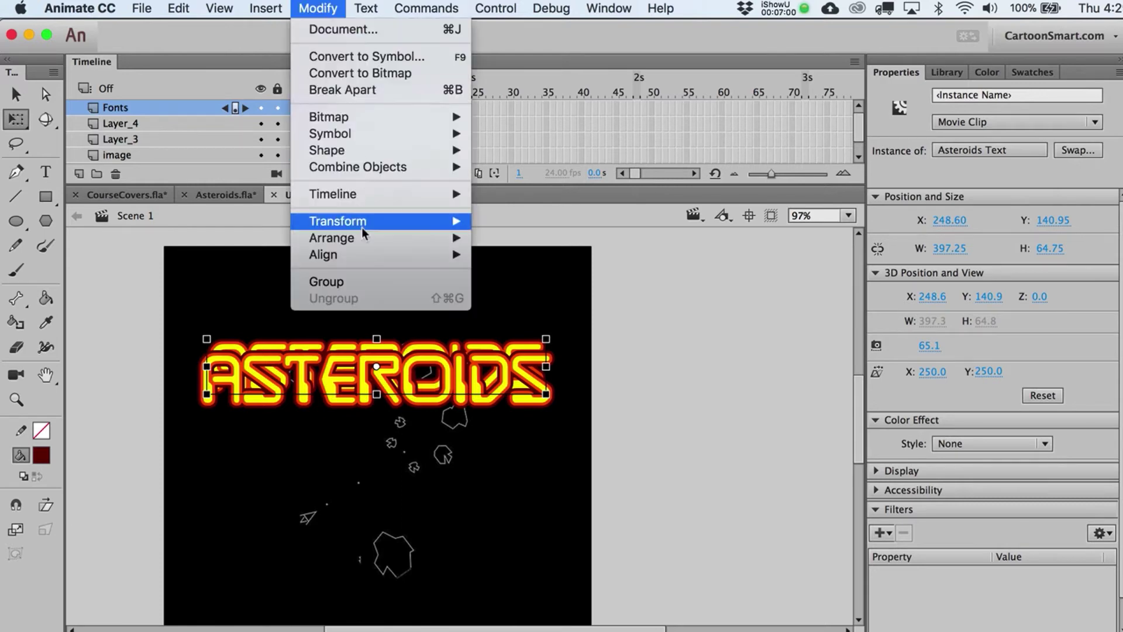
mouse_move(364, 220)
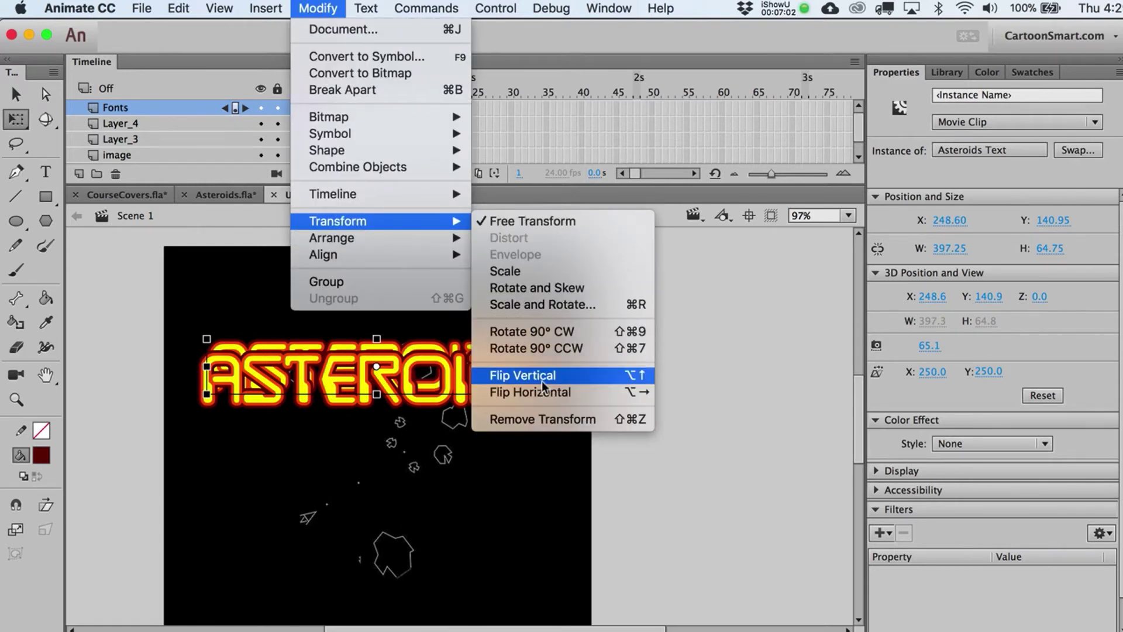
mouse_move(389, 236)
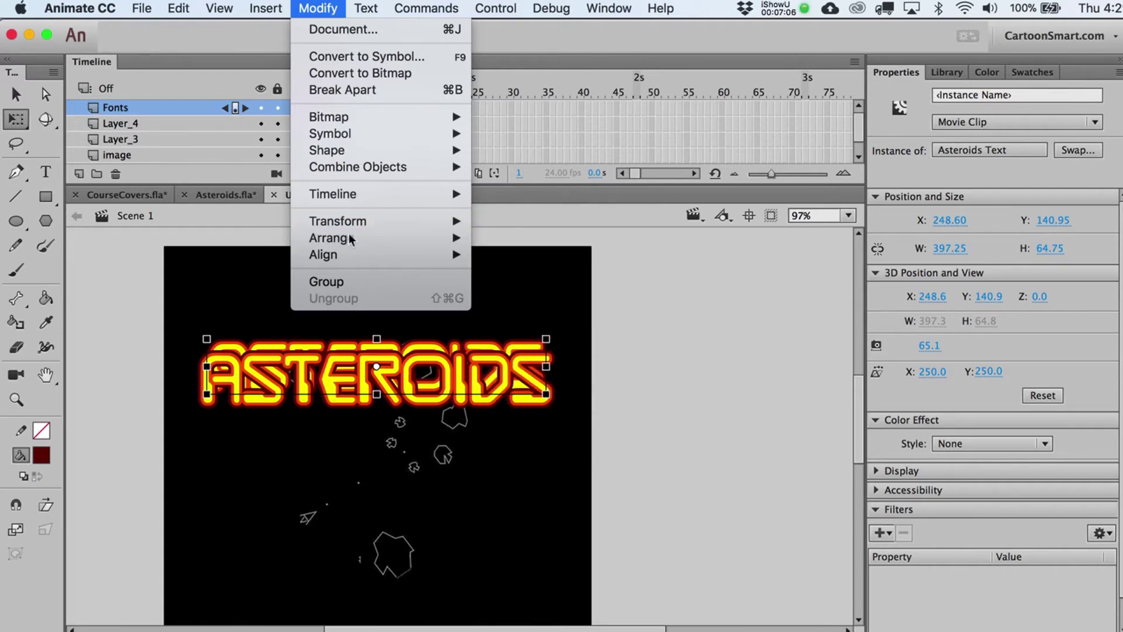
mouse_move(351, 238)
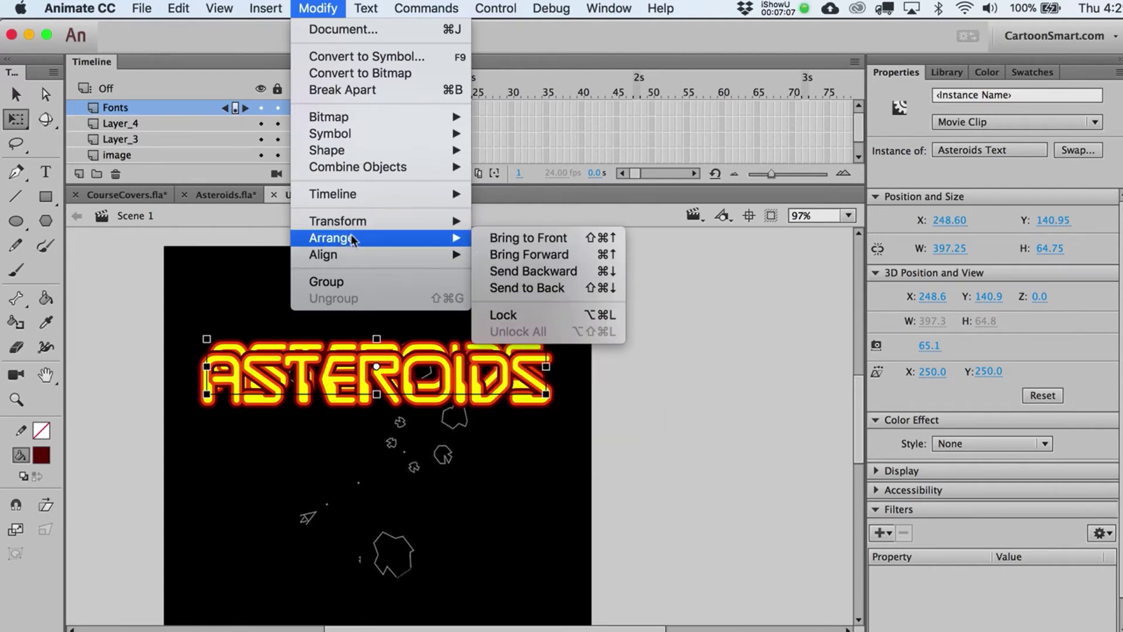
left_click(533, 288)
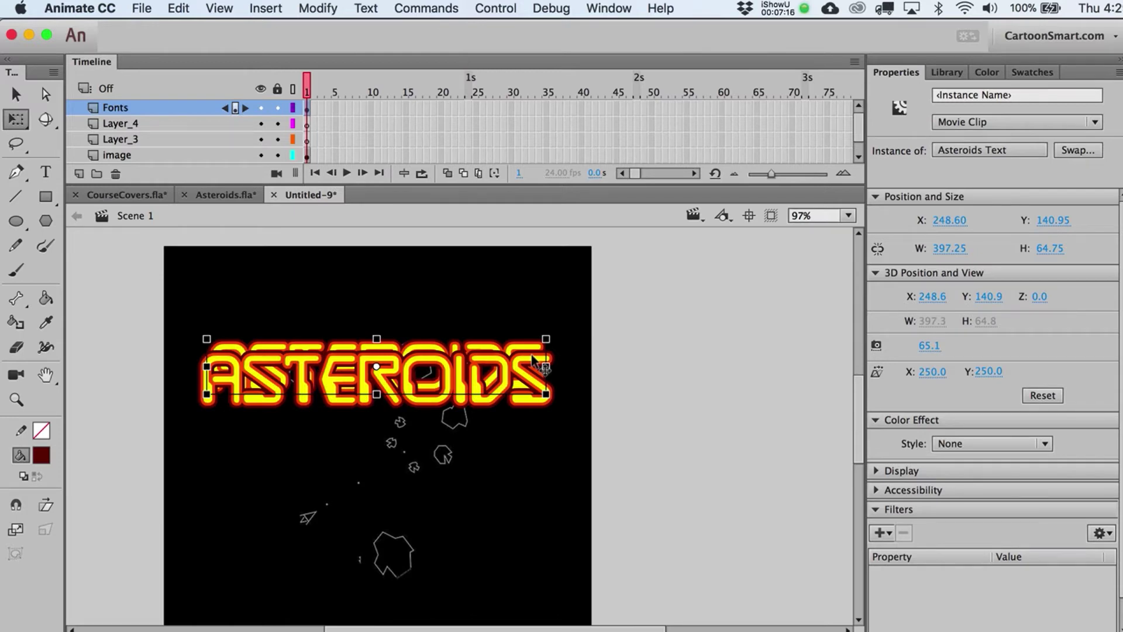
Apply a Tint color effect to the title copy at about 61%
left_click(951, 444)
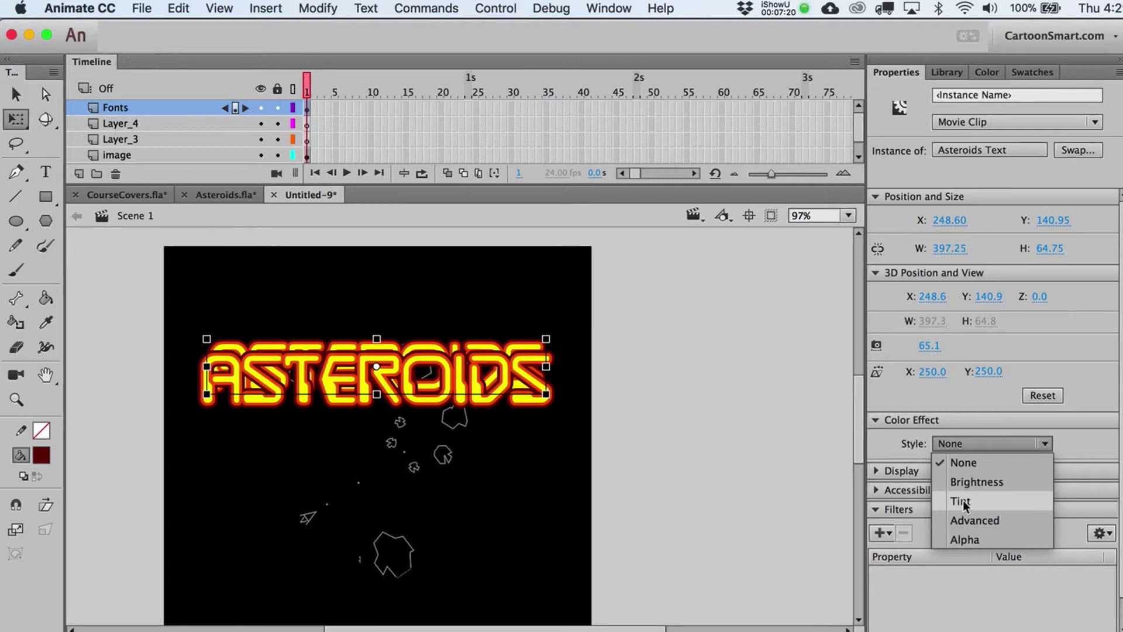
left_click(963, 502)
left_click_drag(978, 464, 1005, 464)
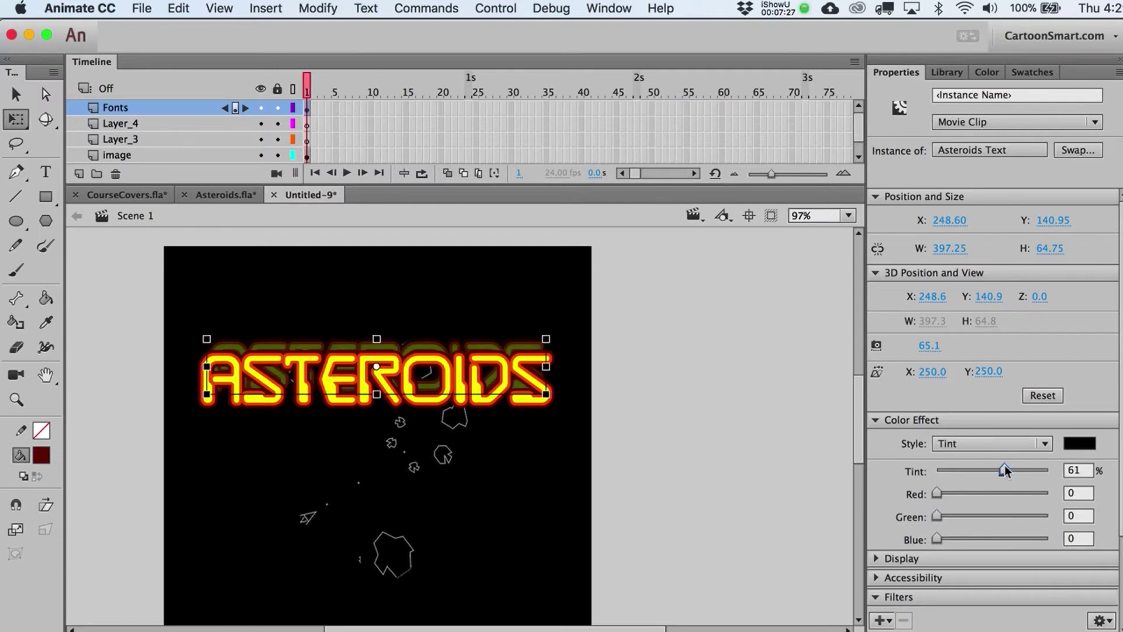
left_click(714, 371)
Raise the copy about 10 px, scale it to 95%, and increase its tint to 68%
left_click(498, 345)
left_click_drag(517, 351, 518, 342)
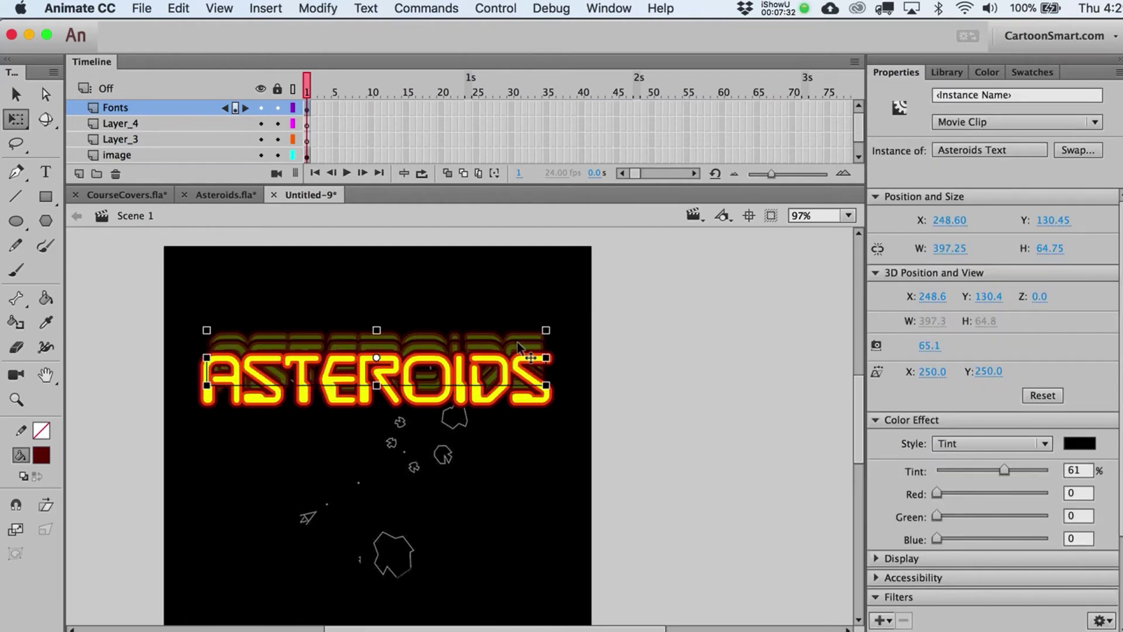
key("super+alt+s")
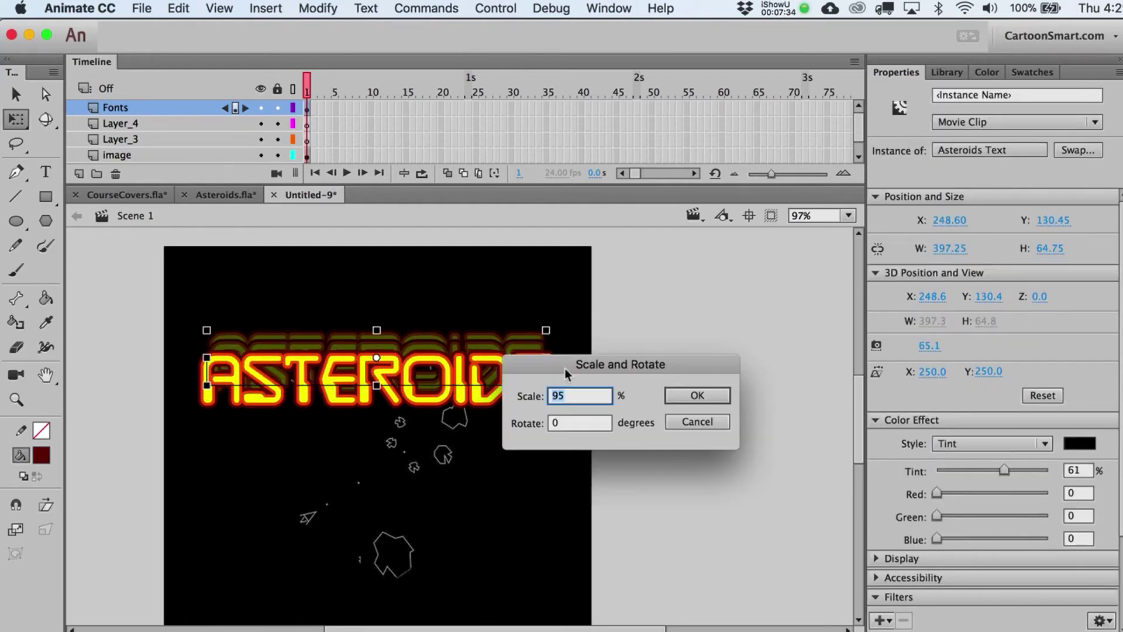
key("Return")
key("Up")
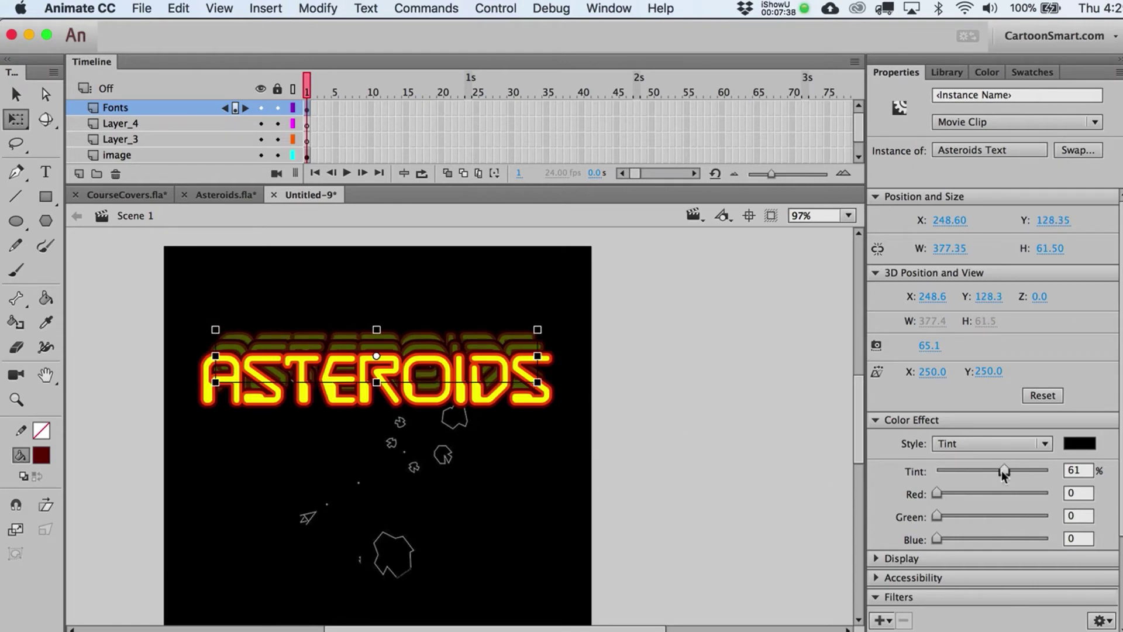
left_click_drag(1002, 471, 1016, 470)
Set the tint to about 70%, move the copy up 10 px, shrink it, and send it backward
left_click(729, 420)
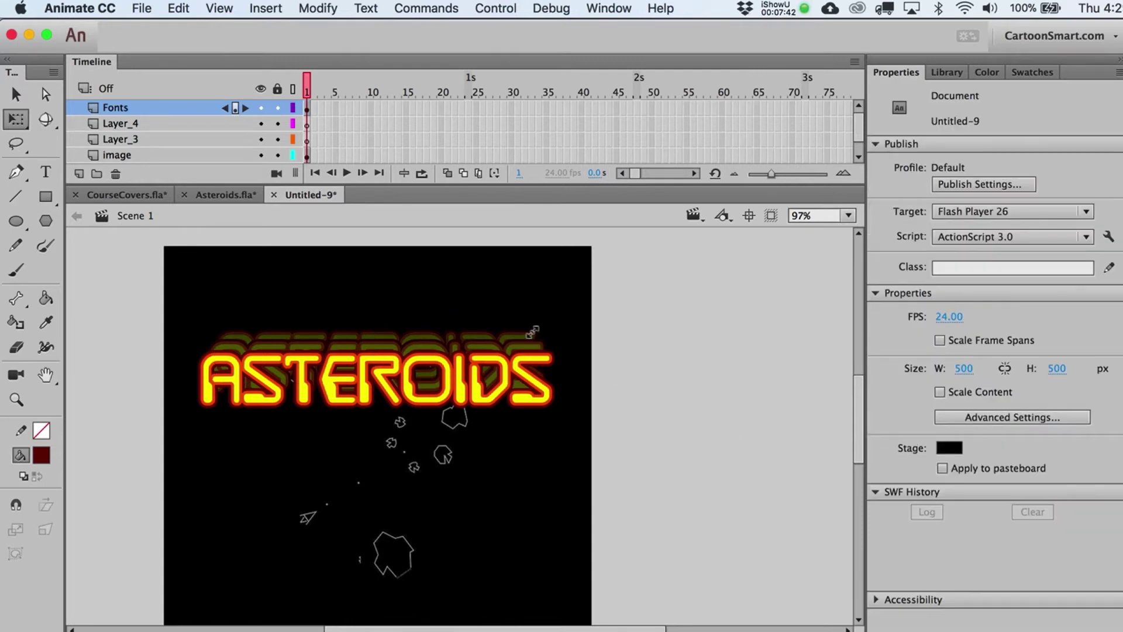
left_click(533, 331)
key("shift+Up")
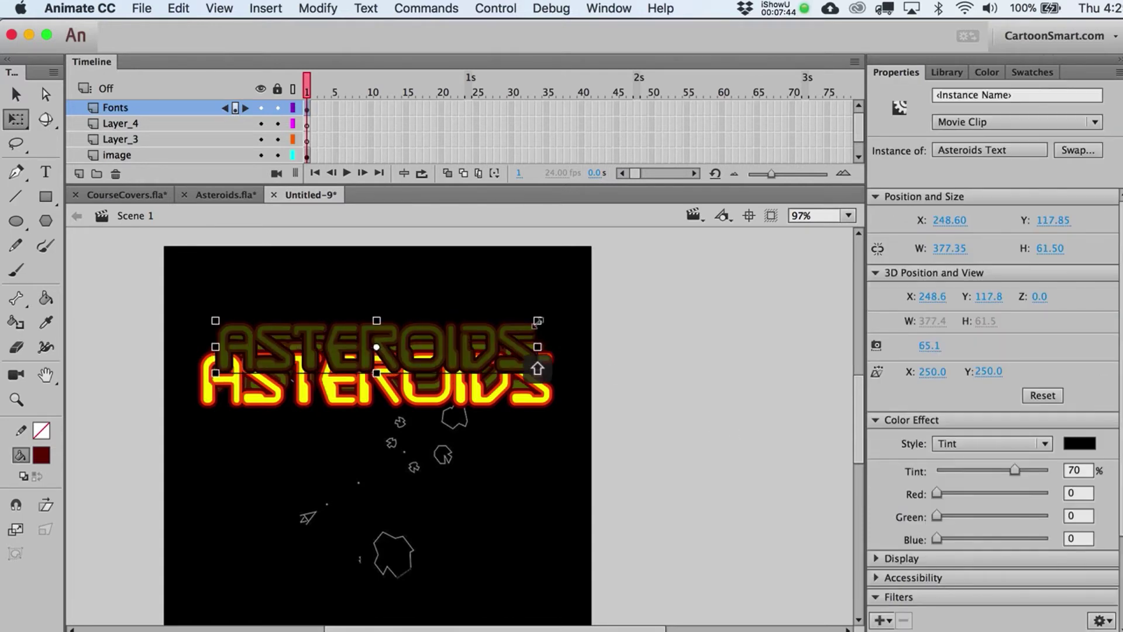
left_click_drag(537, 321, 519, 315)
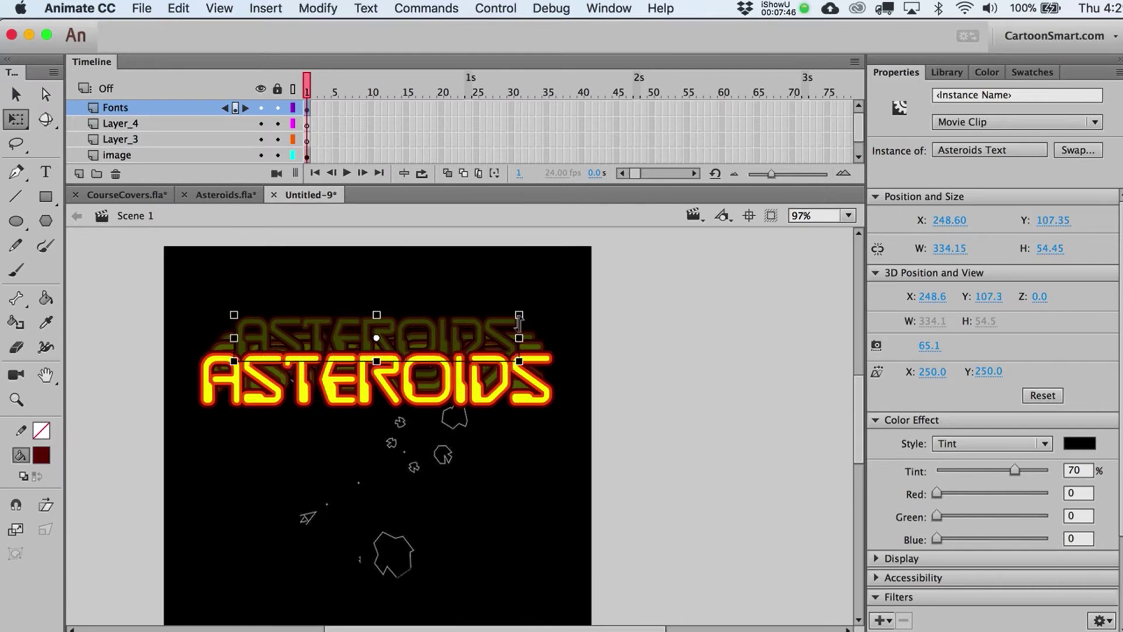
key("super+Down")
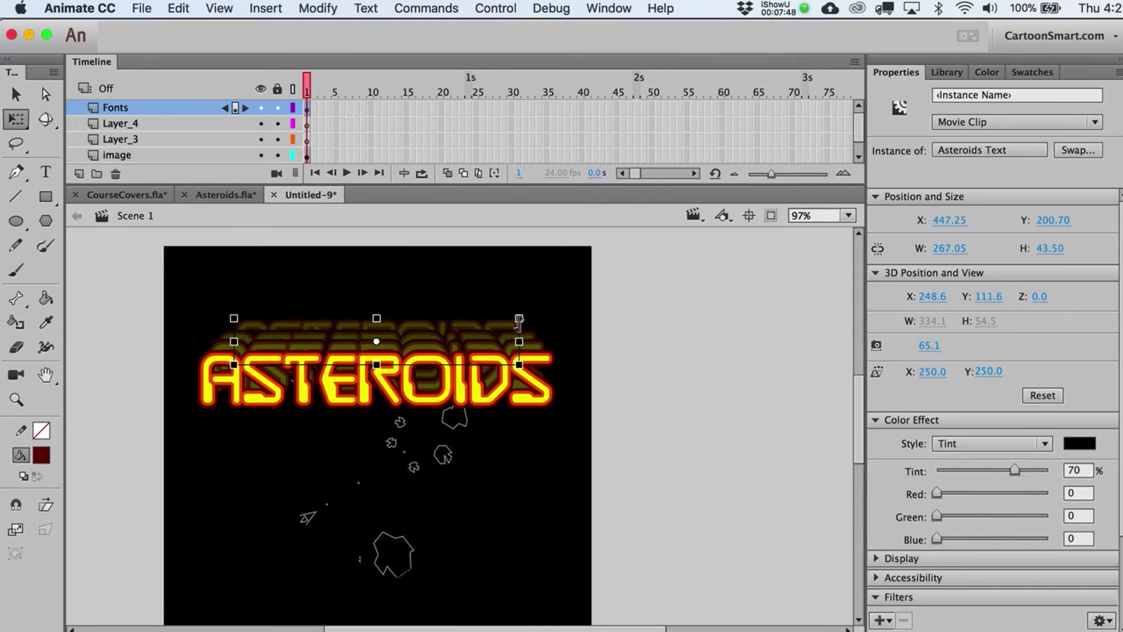
left_click_drag(519, 320, 519, 324)
key("v")
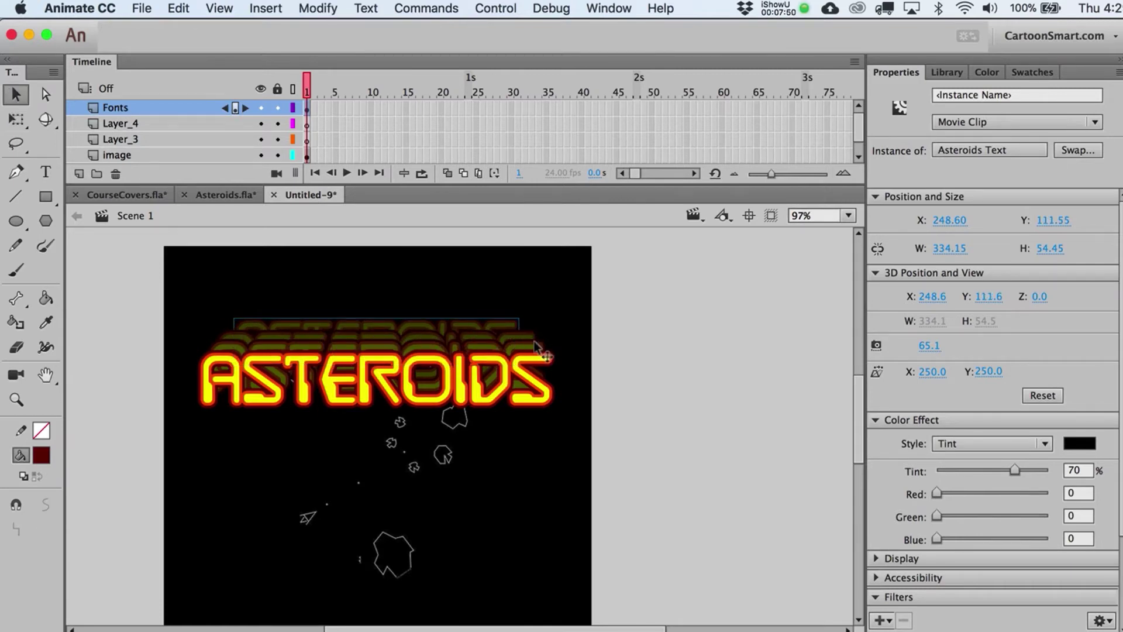
Raise the new top copy about 20 px and send it to the back
left_click(532, 334)
left_click(507, 325)
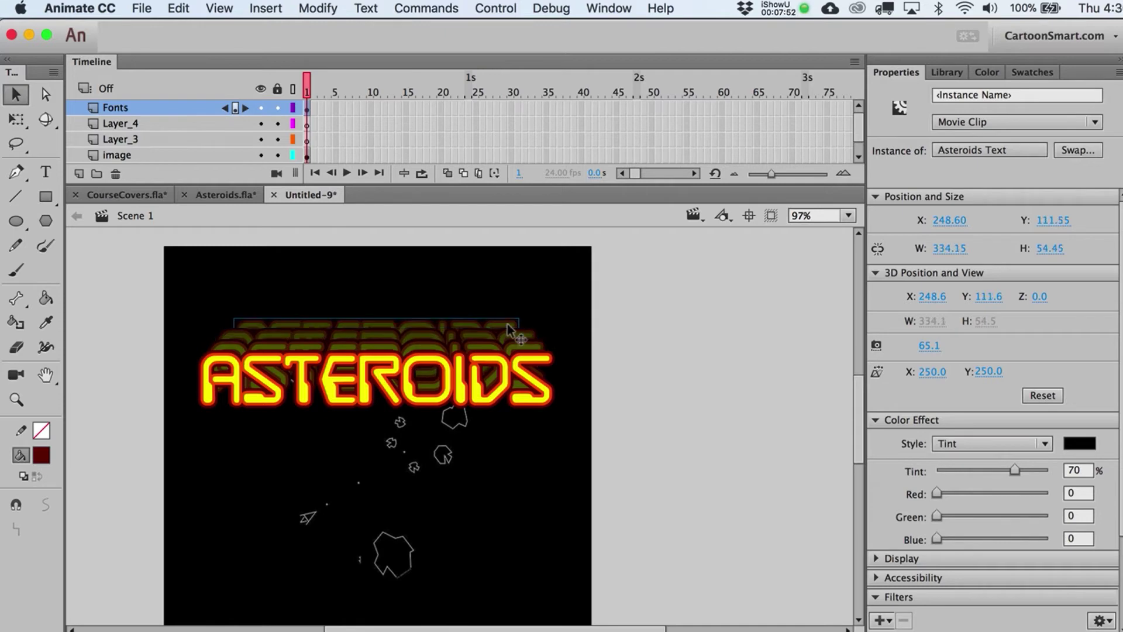
key("Up")
key("shift+Up")
key("shift+Up")
key("Up")
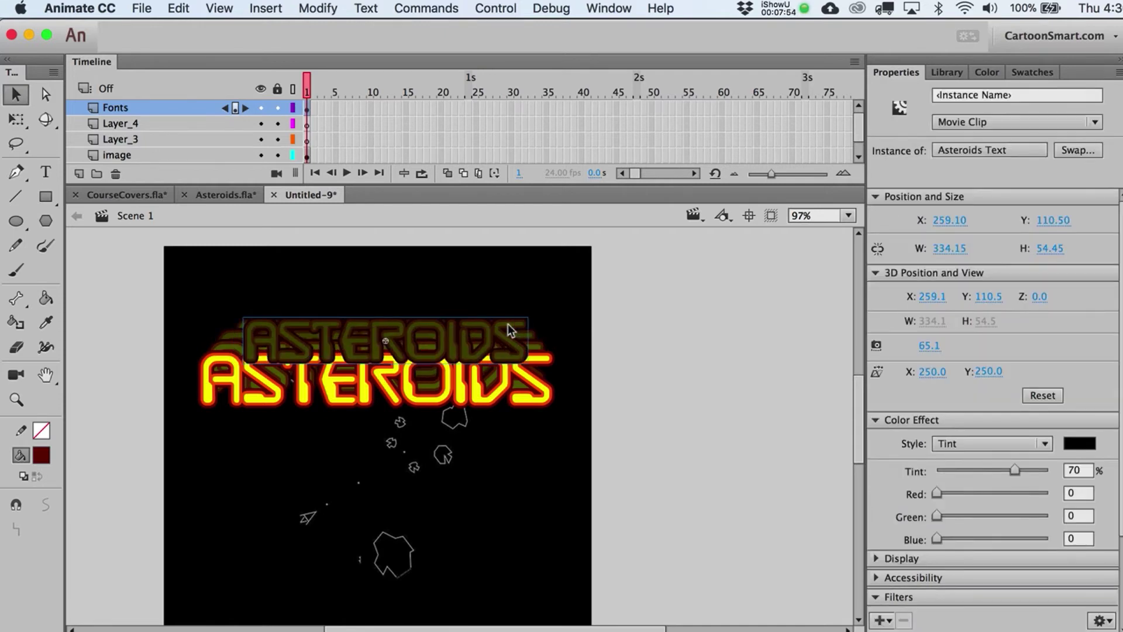
key("super+shift+Down")
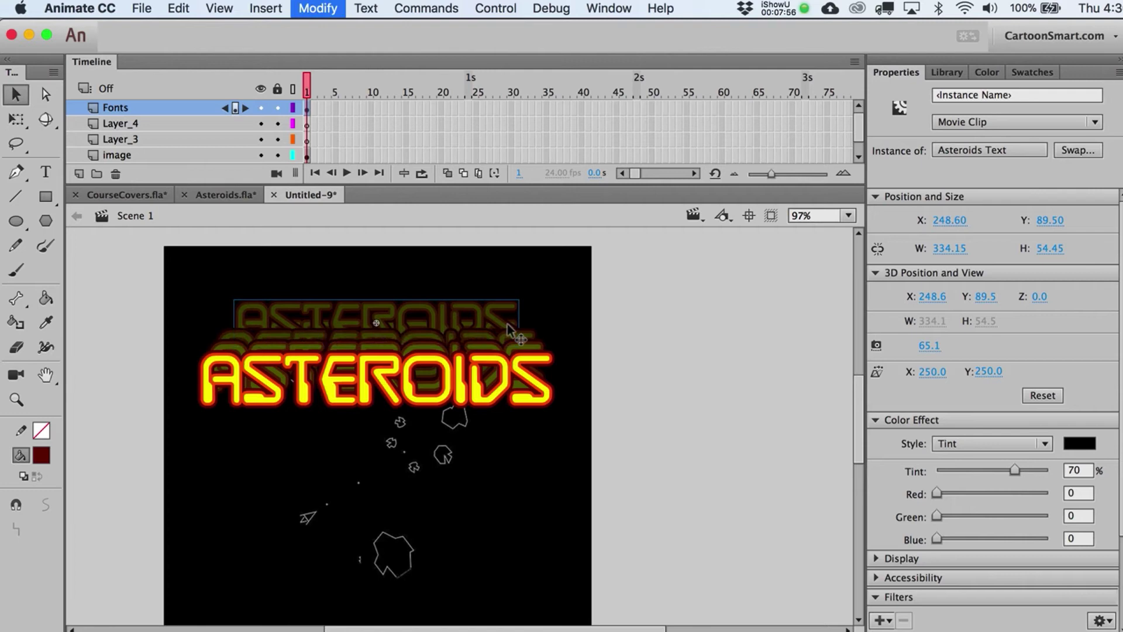
Scale the top copy to 90%, nudge it down, and darken its tint to 78%
key("super+alt+s")
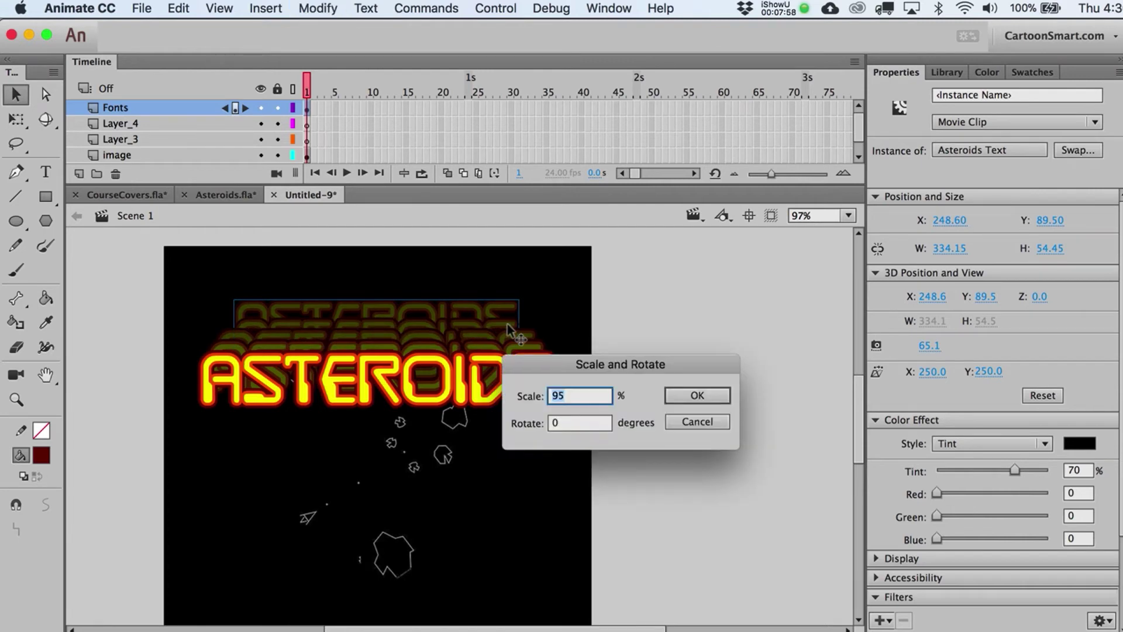
type("90")
key("Return")
key("Down")
key("Down")
key("Down")
key("Down")
key("Down")
key("Down")
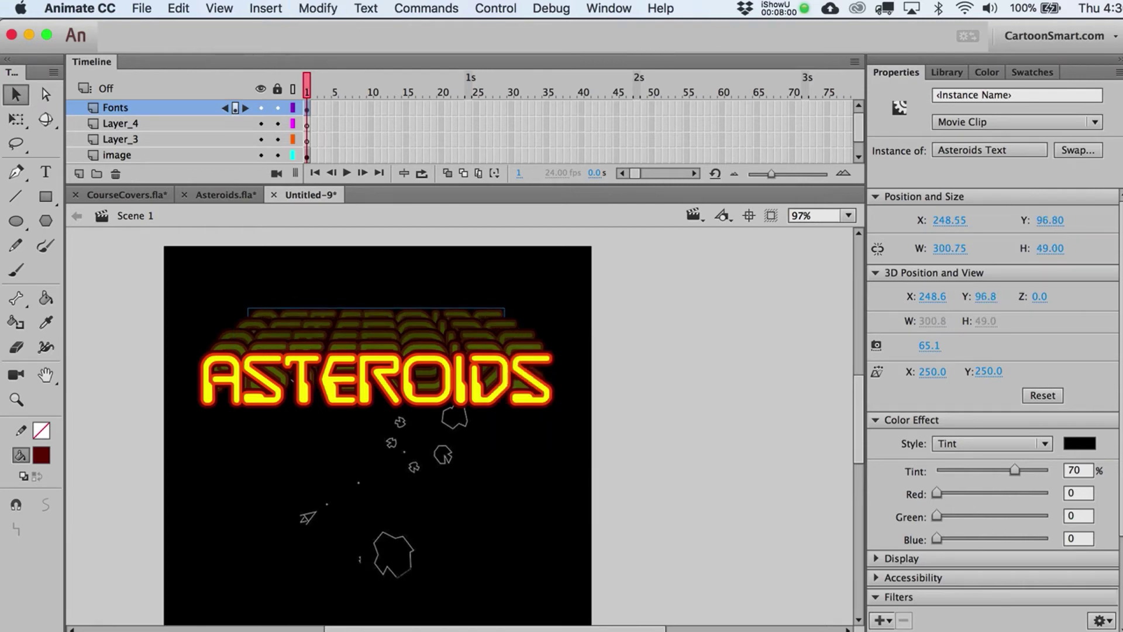
left_click_drag(1016, 470, 1025, 470)
left_click(661, 376)
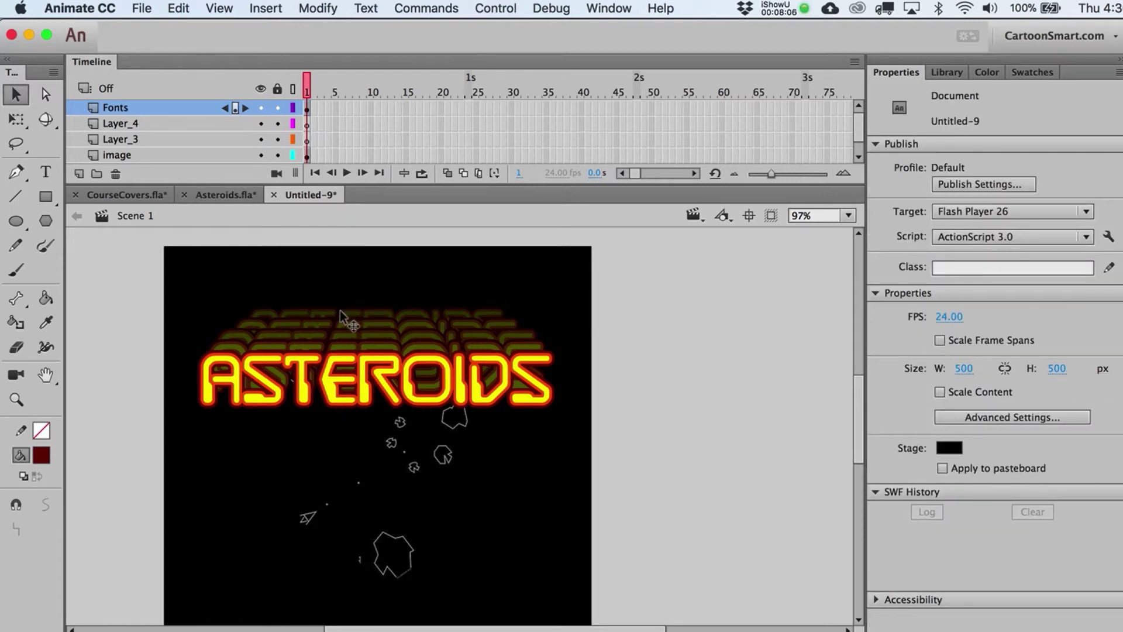
Move the next copy up, scale it to 90%, and darken its tint to 85%
left_click(454, 323)
left_click(454, 323)
left_click(454, 326)
key("shift+Up")
key("shift+Up")
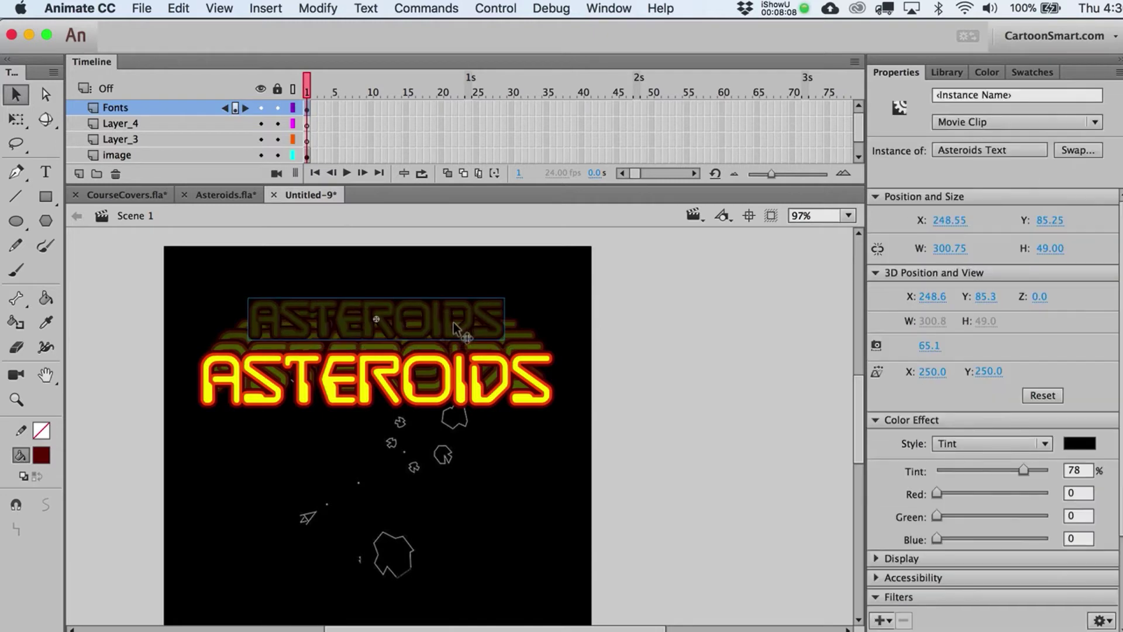
key("Up")
key("super+alt+s")
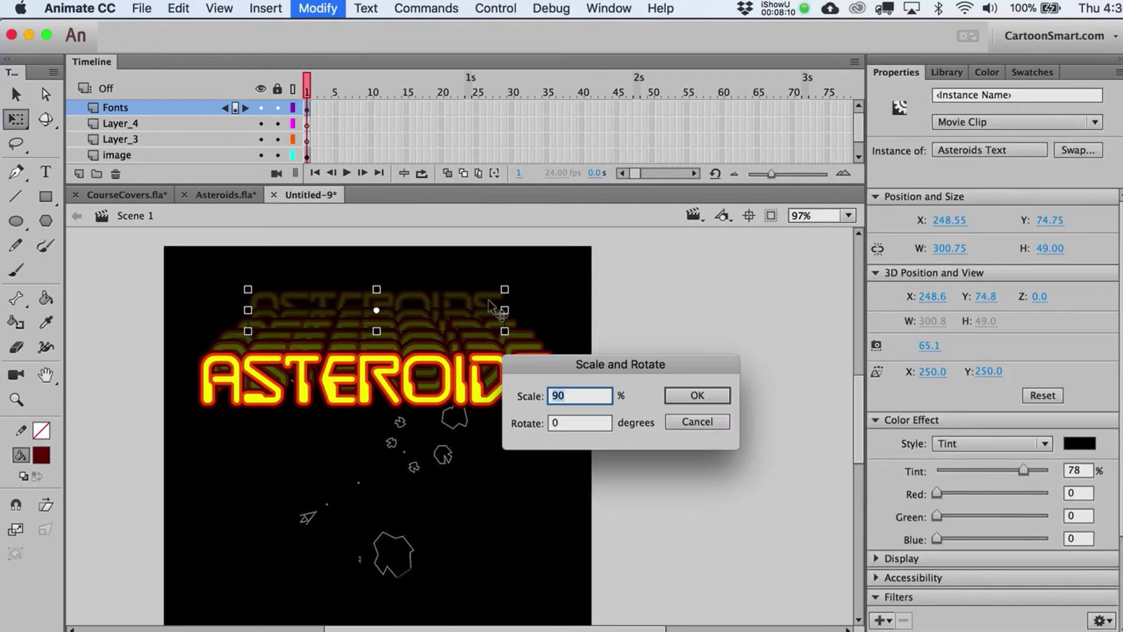
key("Return")
key("Up")
key("Up")
key("Up")
key("Up")
key("Up")
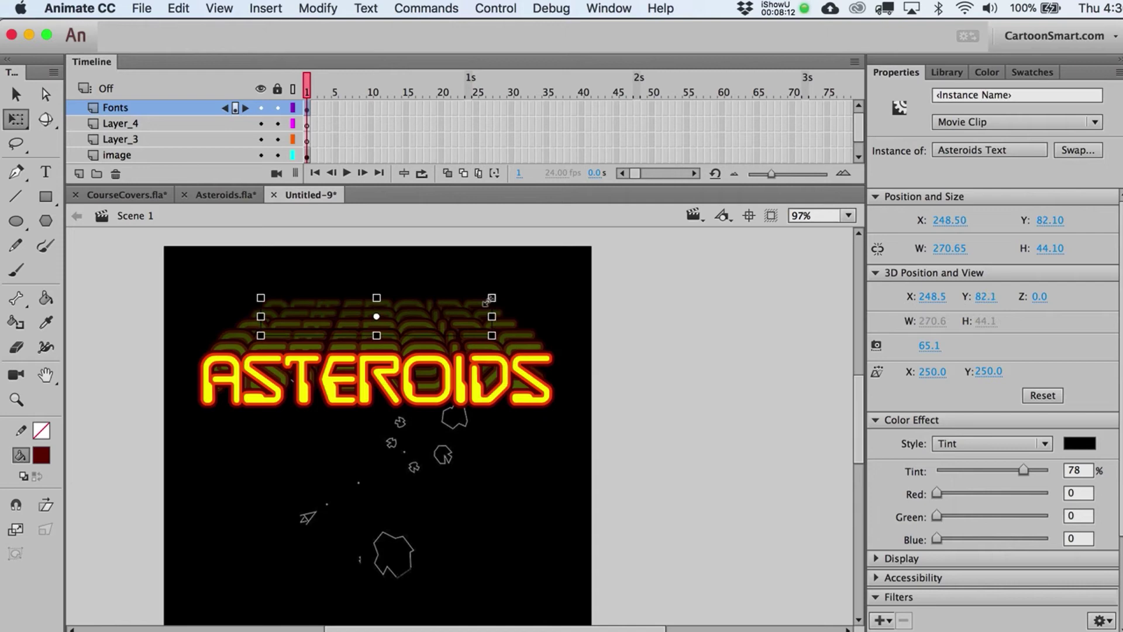
key("v")
left_click_drag(1026, 471, 1033, 469)
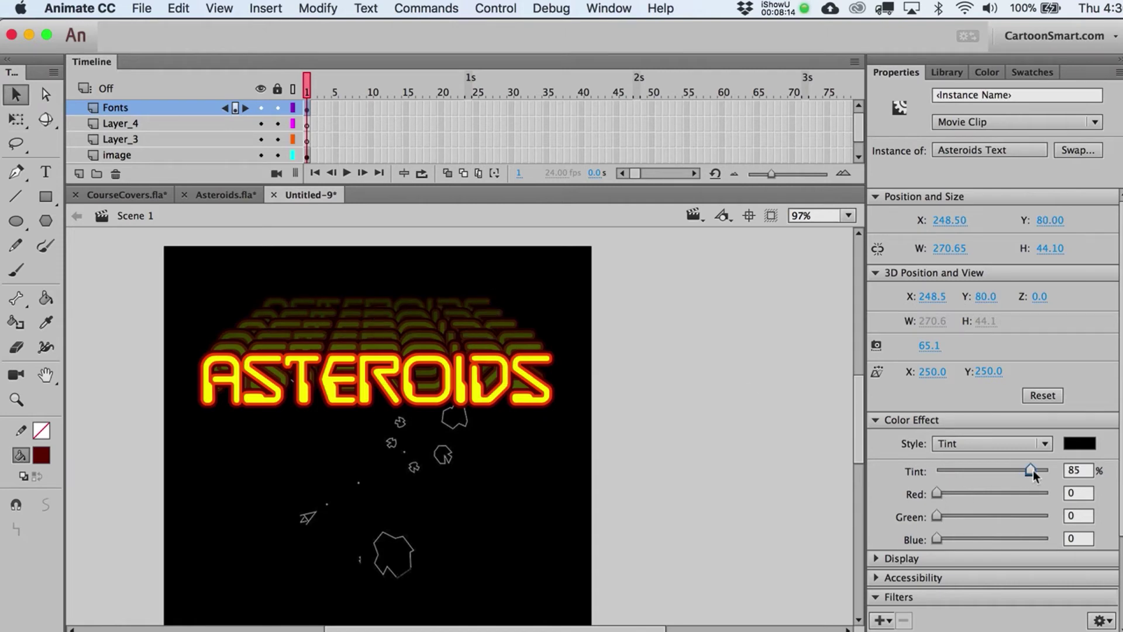
left_click(730, 371)
Raise another copy, scale it to 90%, and darken its tint to 88%
left_click(461, 298)
key("shift+Up")
key("shift+Up")
key("Up")
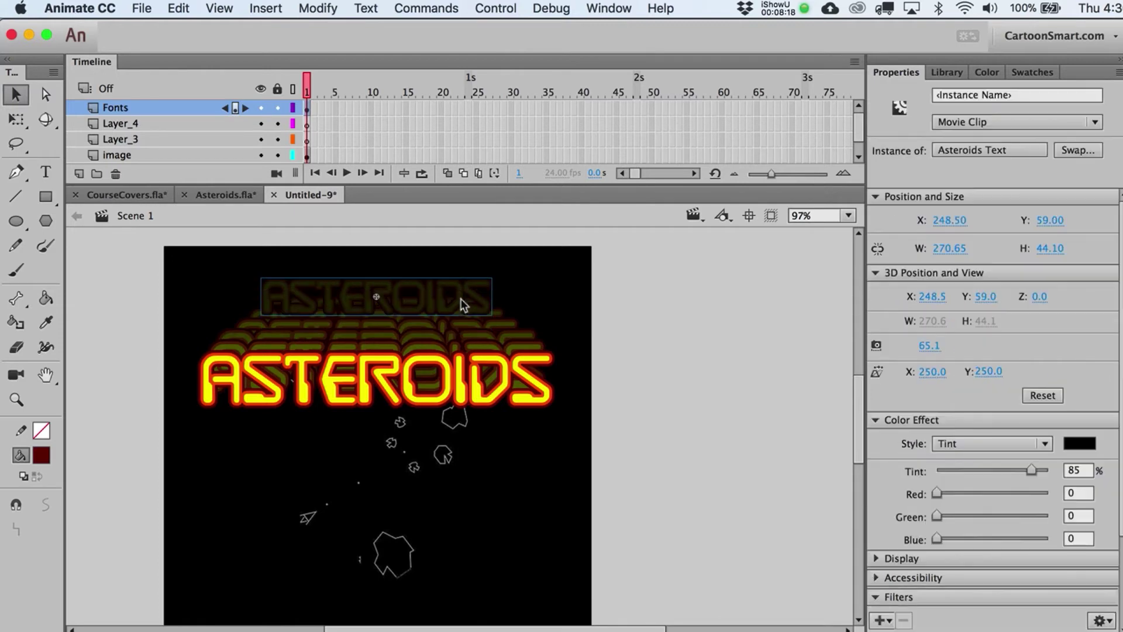
key("q")
key("super+alt+s")
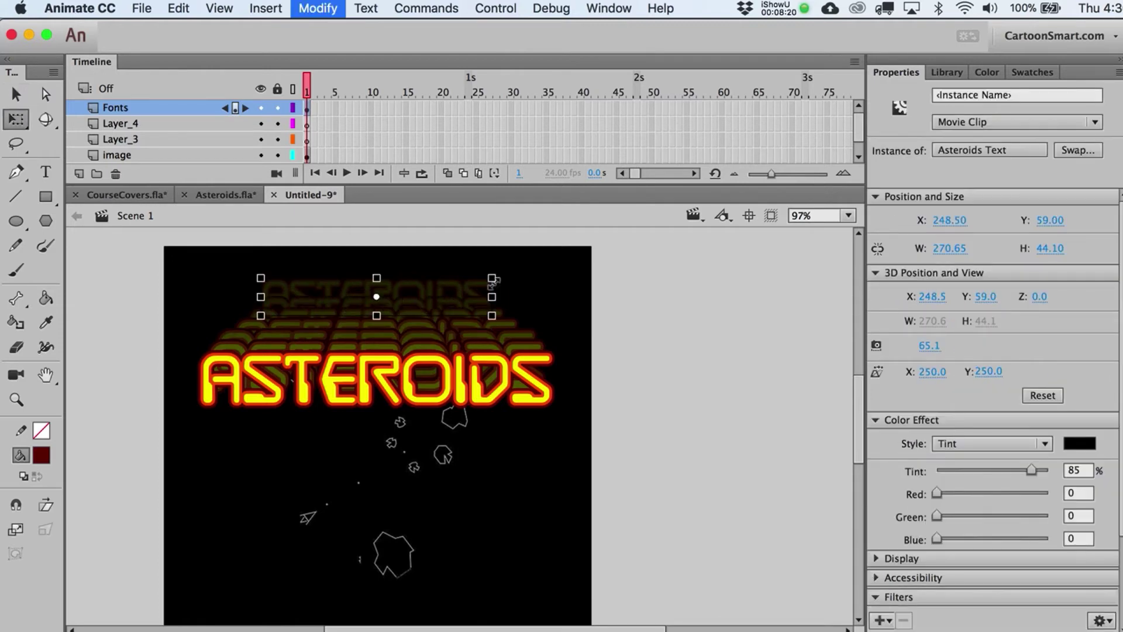
key("Return")
key("Down")
key("Down")
key("Down")
key("Down")
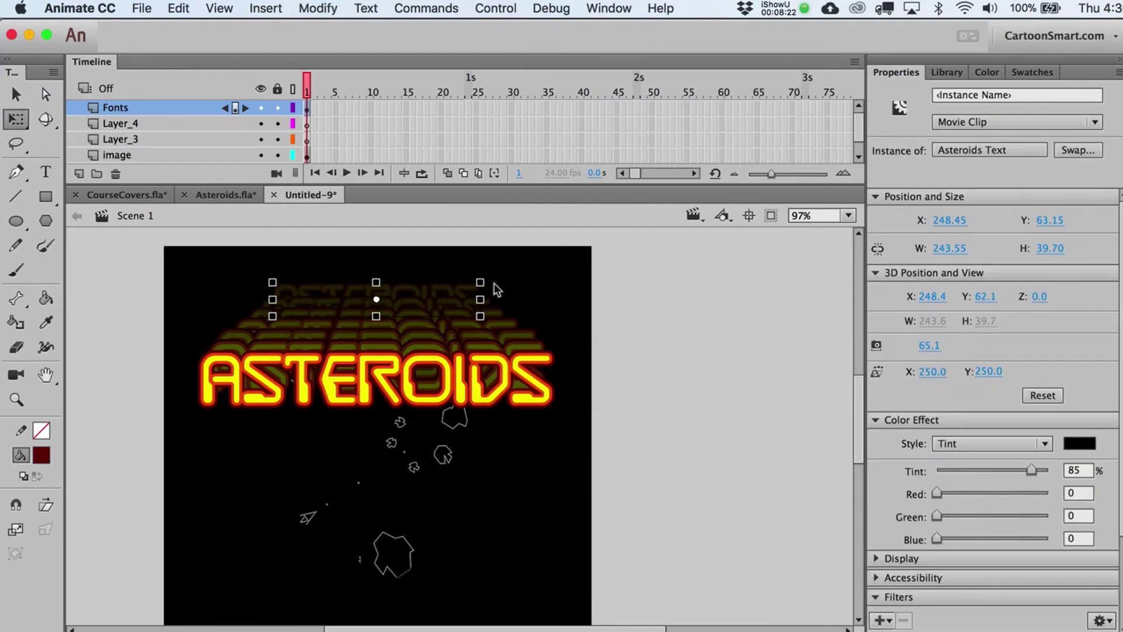
left_click_drag(1029, 468, 1033, 468)
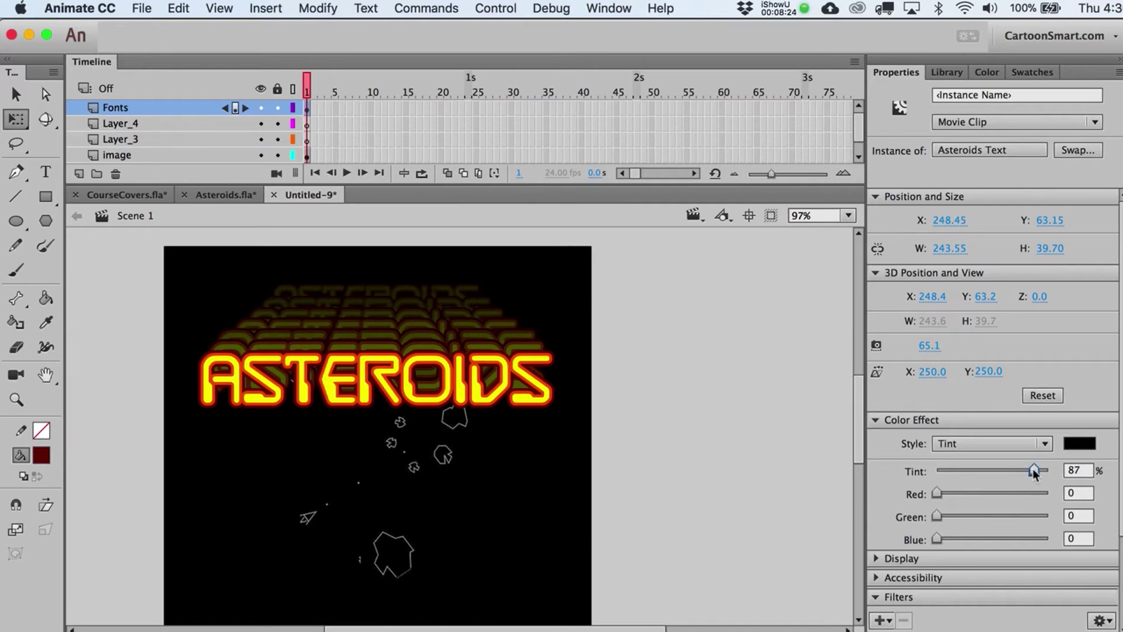
left_click(654, 328)
Move the topmost copy higher up the stage and darken its tint to 89%
left_click(473, 285)
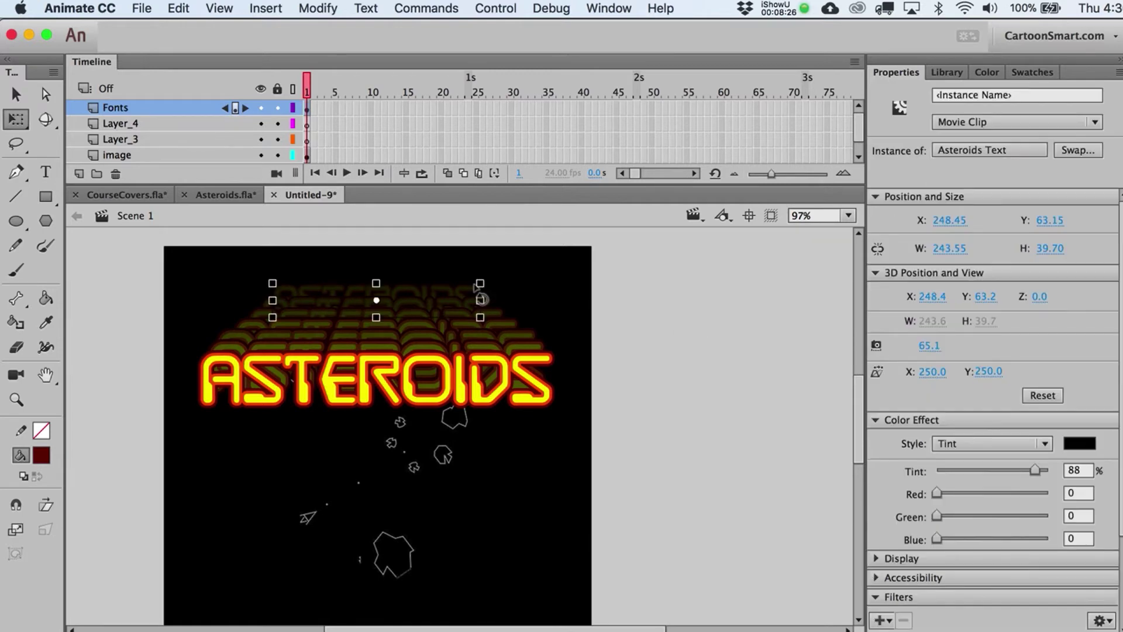
key("shift+Up")
key("Up")
key("Up")
key("Up")
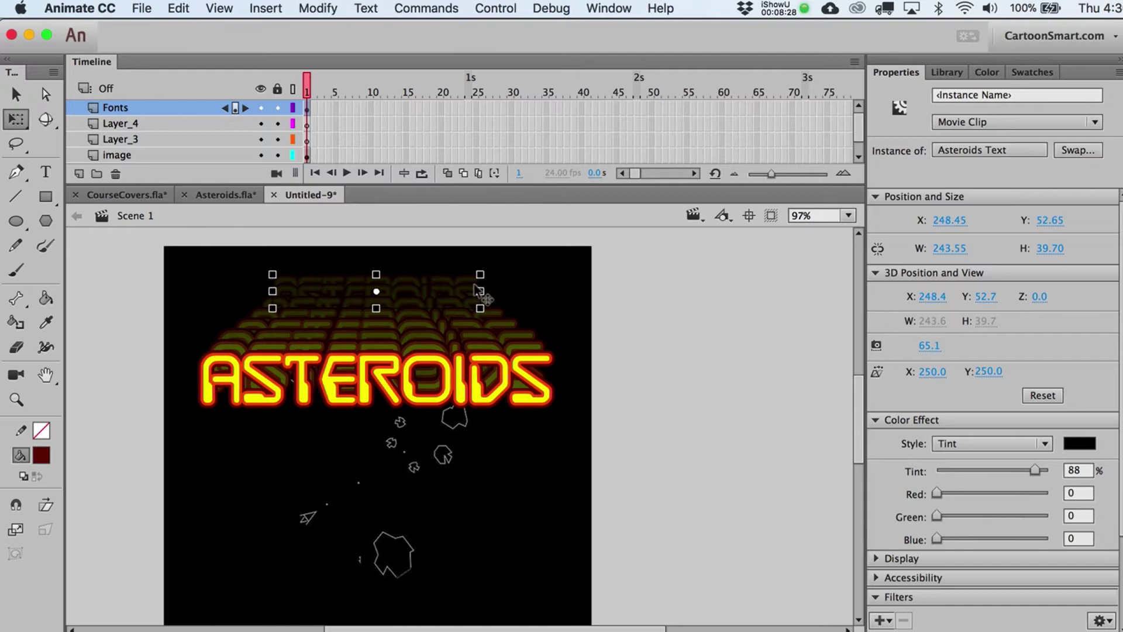
key("shift+Up")
key("Up")
key("Up")
key("Up")
key("Up")
key("Up")
key("Up")
key("Up")
key("Up")
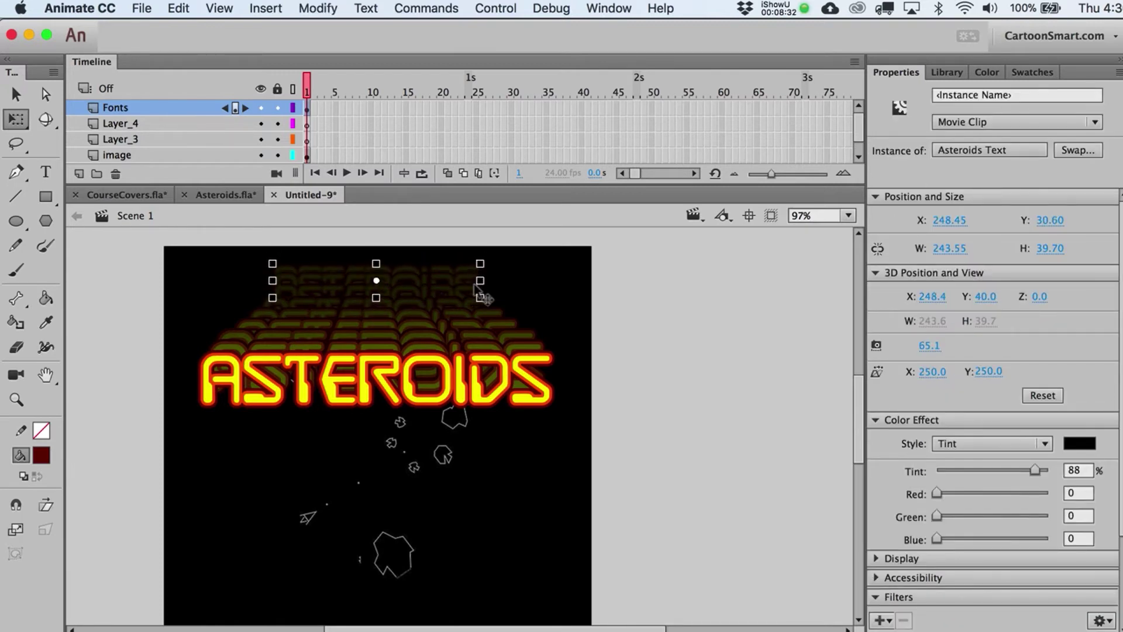
key("Escape")
left_click(475, 287)
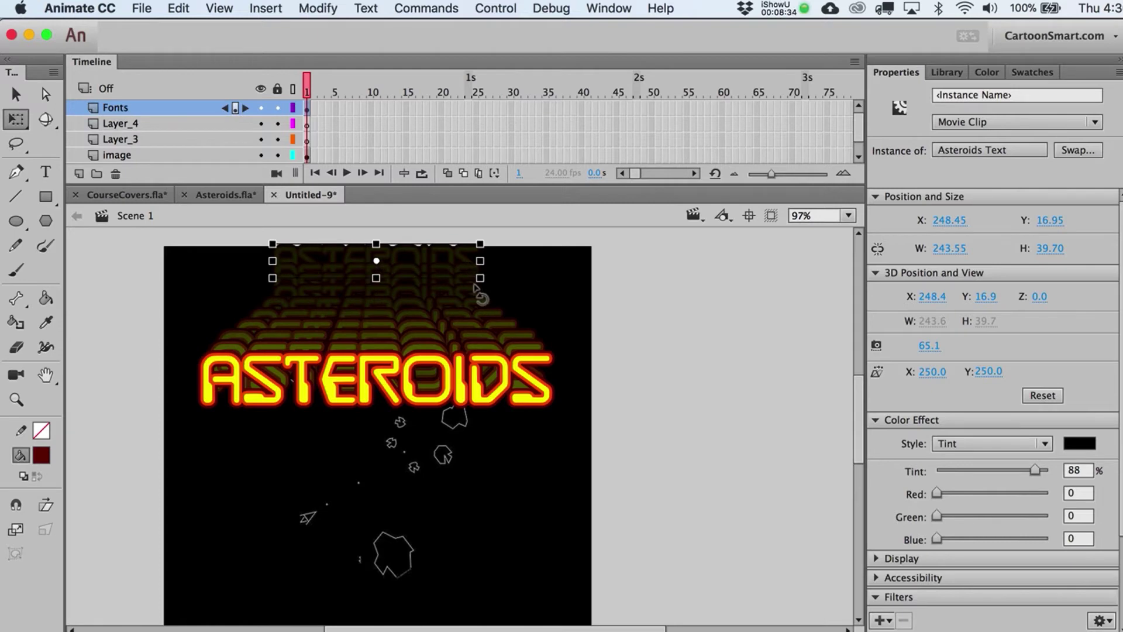
key("Up")
key("Up")
key("Up")
key("Up")
key("Up")
key("Up")
key("Up")
key("v")
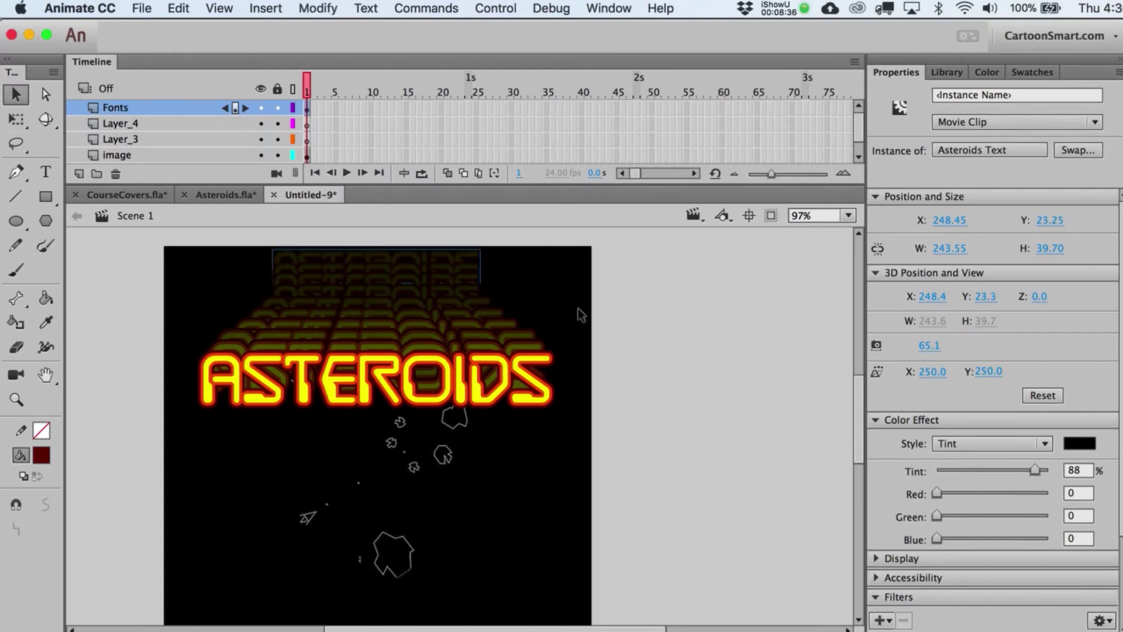
left_click_drag(1040, 472, 1042, 472)
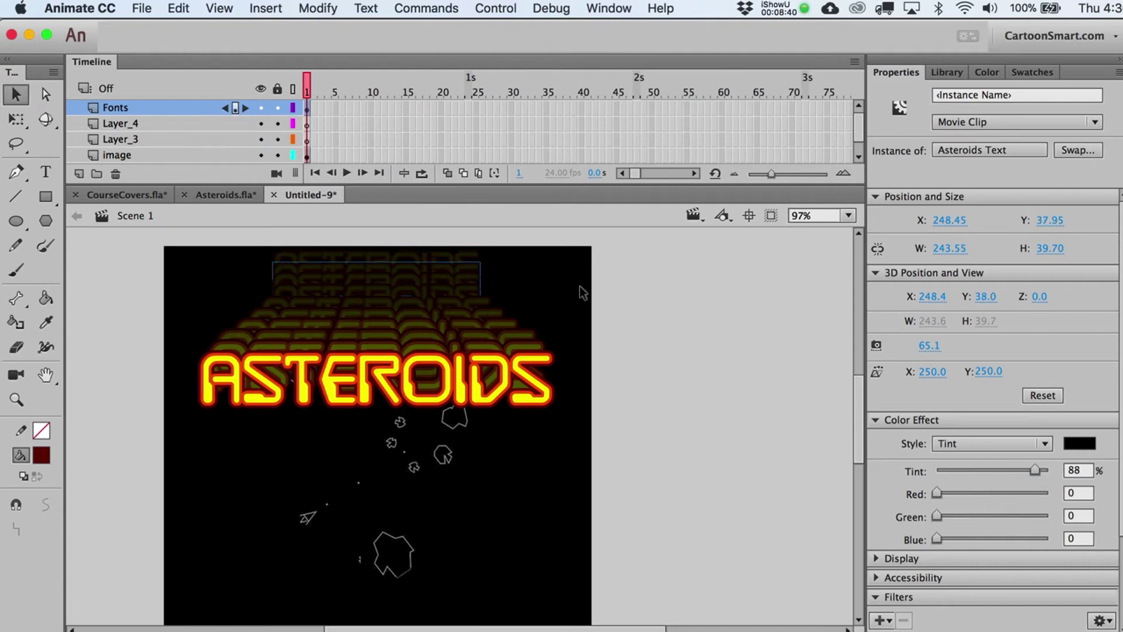
left_click(703, 468)
Select all the stacked ASTEROIDS clips and shift the whole stack down the stage
scroll(594, 363, "down", 2)
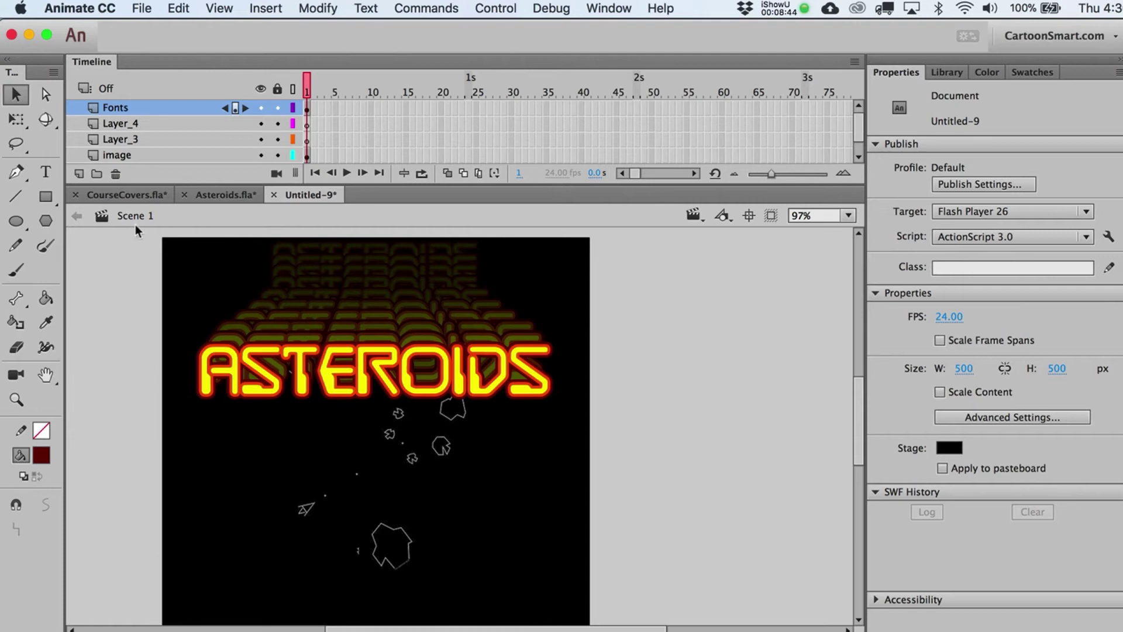
left_click_drag(605, 411, 113, 179)
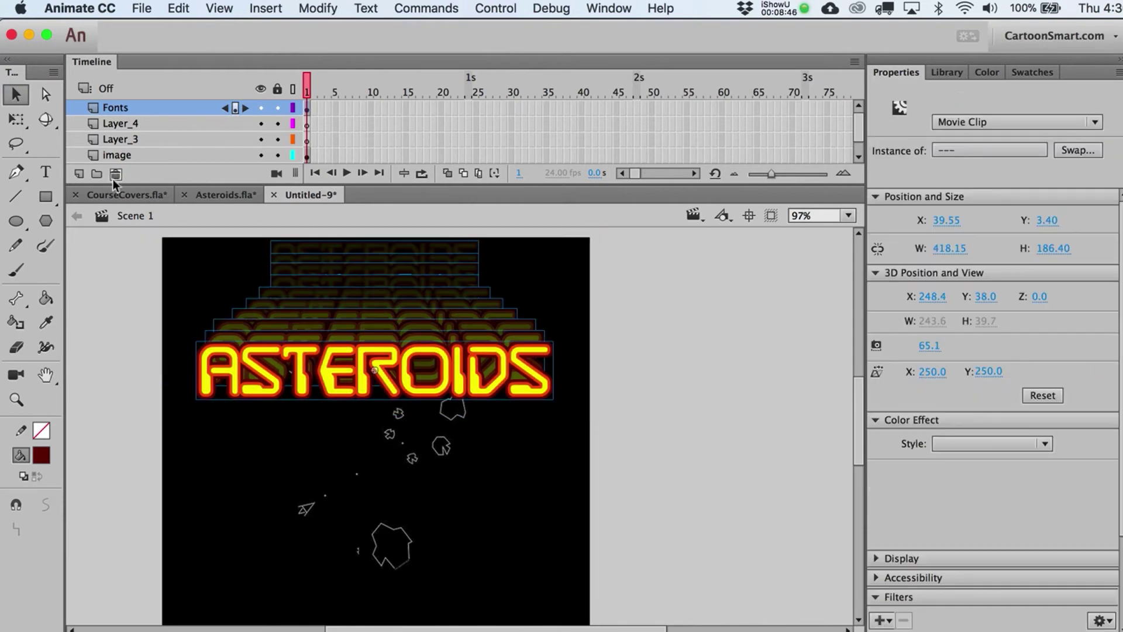
key("shift+Down")
key("shift+Down")
key("shift+Down")
key("shift+Down")
key("shift+Down")
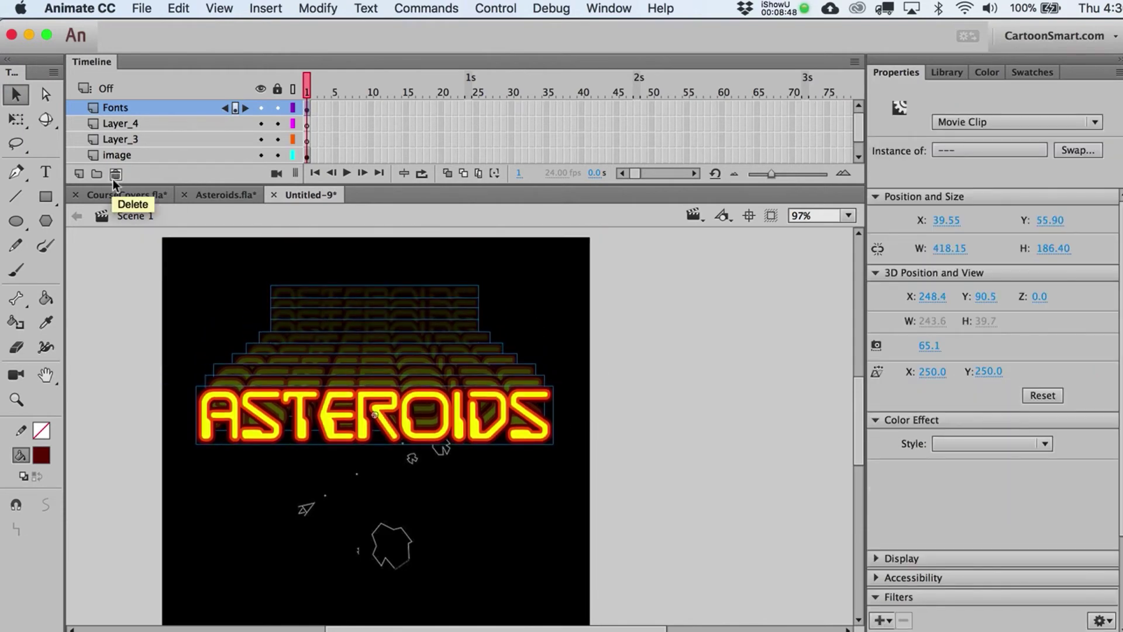
key("shift+Down")
left_click(602, 402)
Fine-tune the top copy's position and darken its tint to 93%
left_click(454, 298)
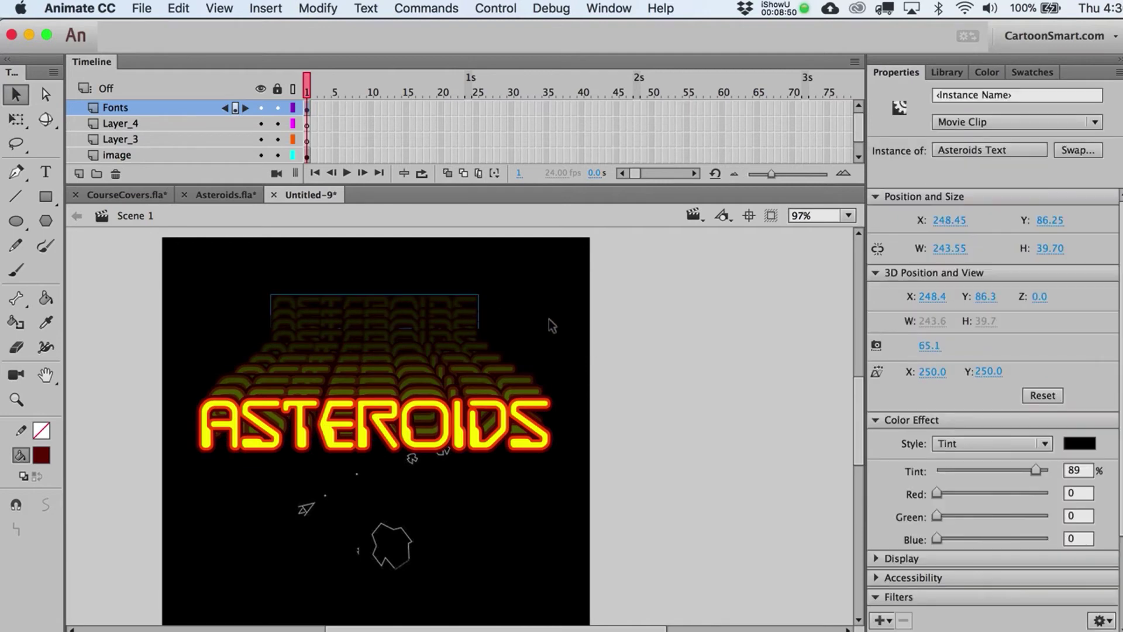
key("shift+Up")
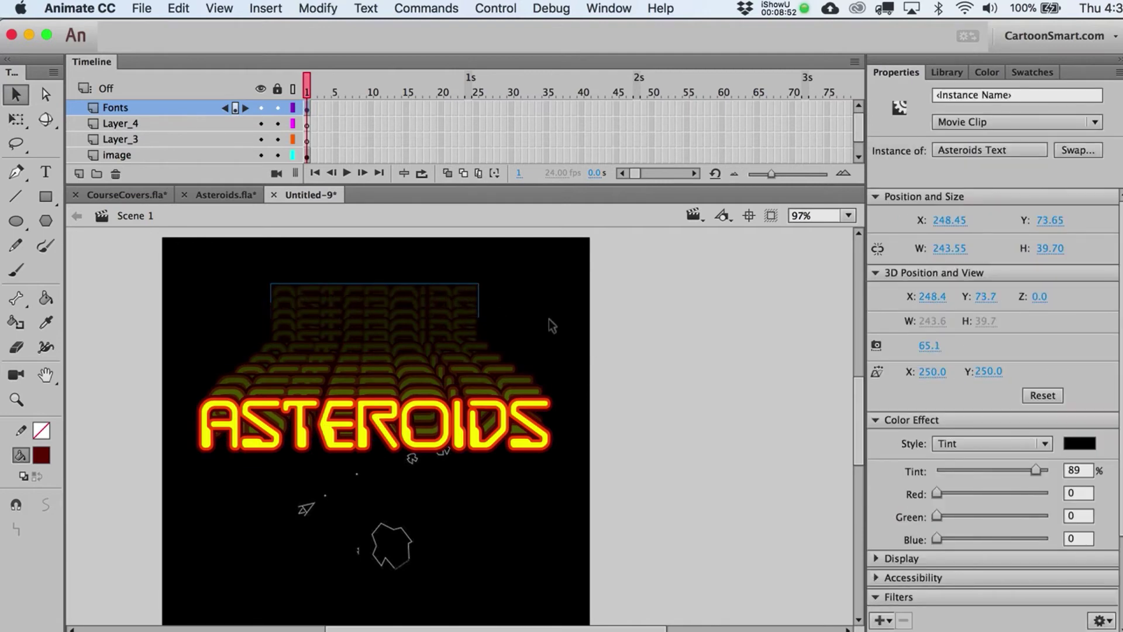
key("shift+Up")
key("shift+Up")
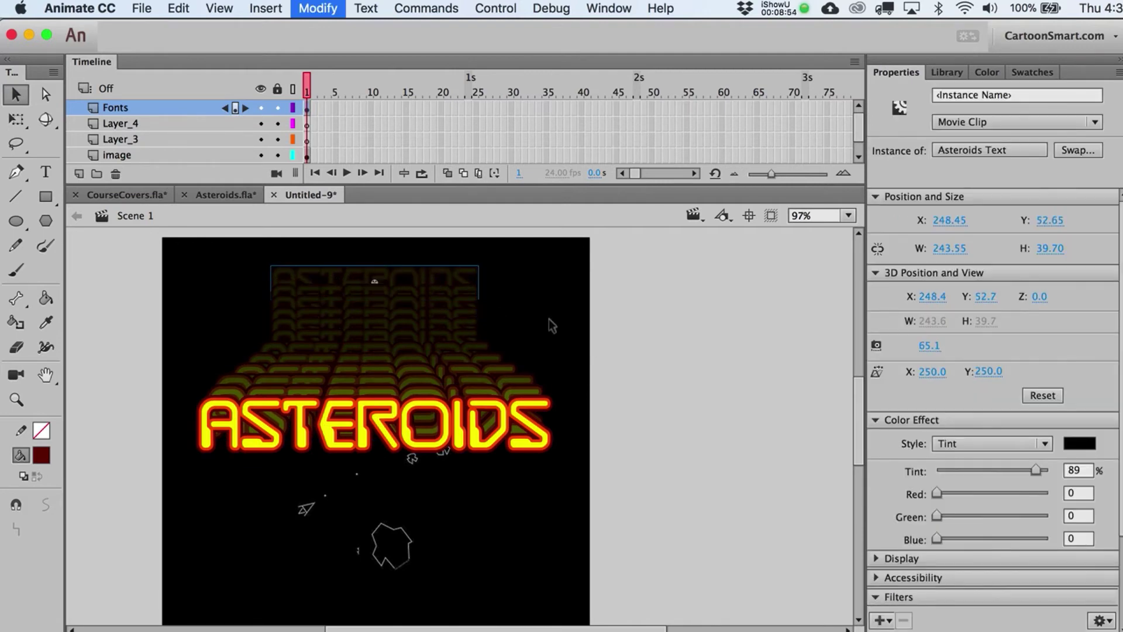
key("Down")
key("Down")
key("Down")
key("Down")
key("Down")
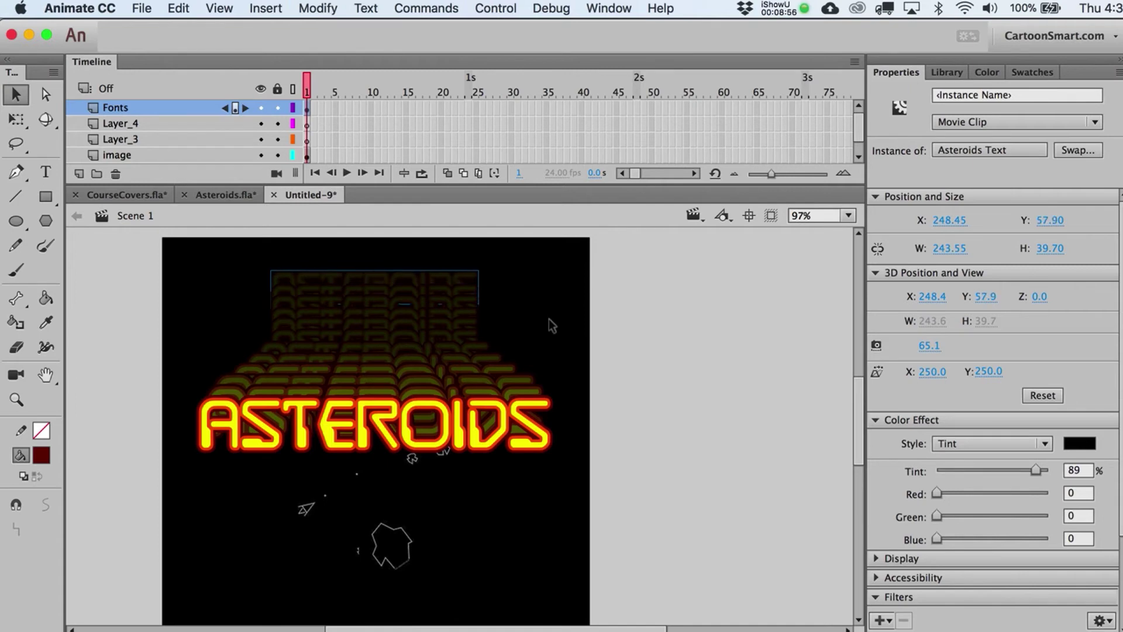
key("Down")
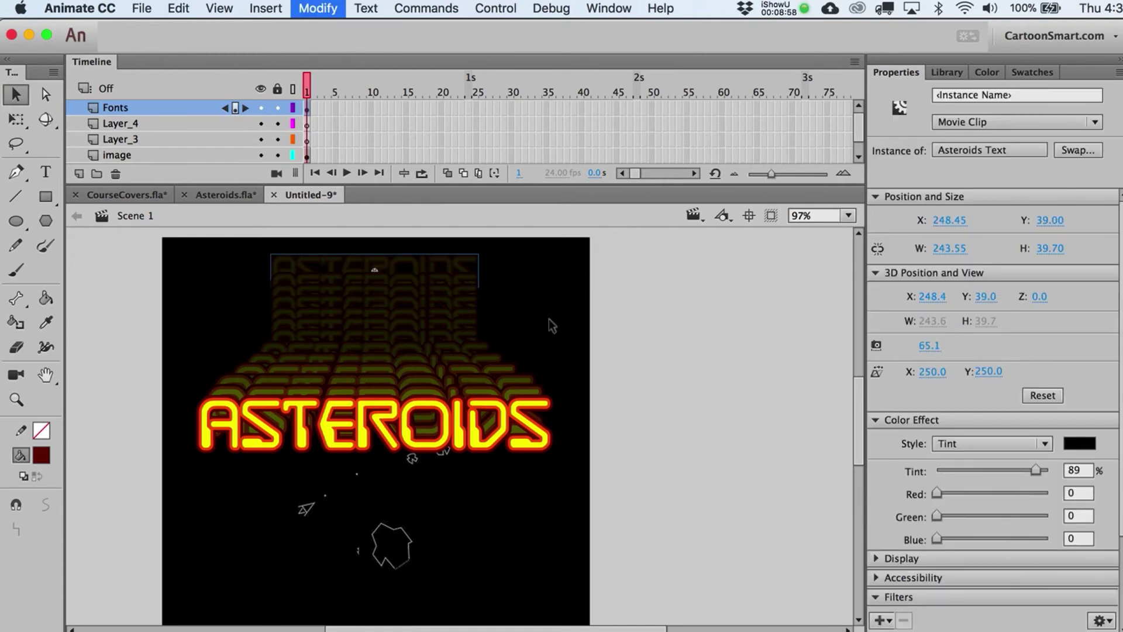
key("shift+Up")
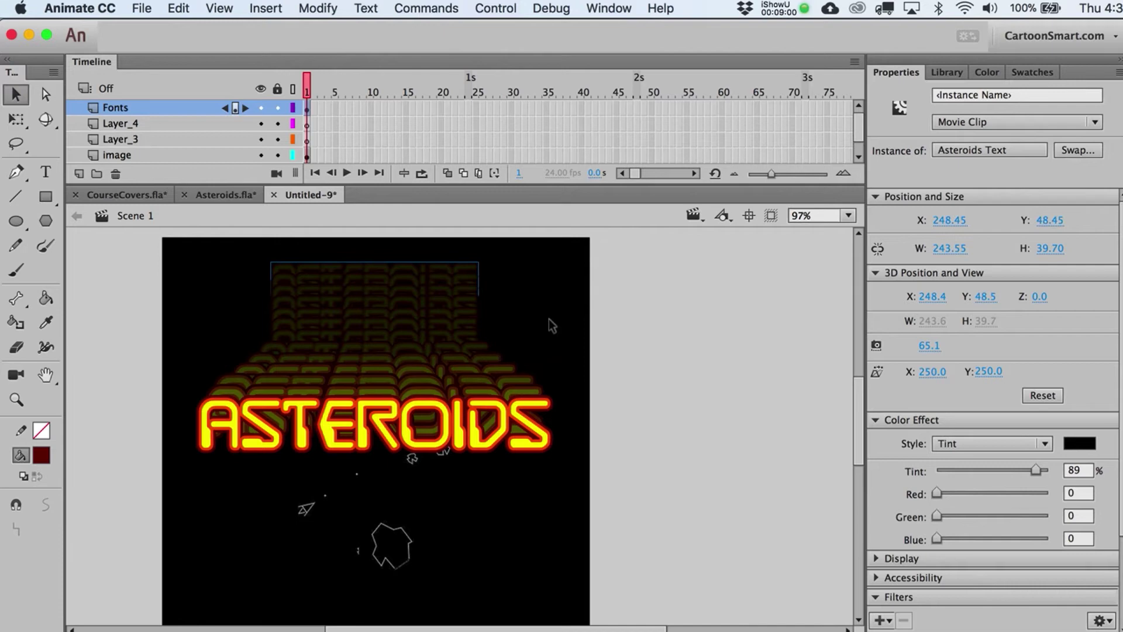
left_click(635, 342)
left_click(475, 264)
left_click_drag(1034, 473, 1040, 472)
left_click(654, 408)
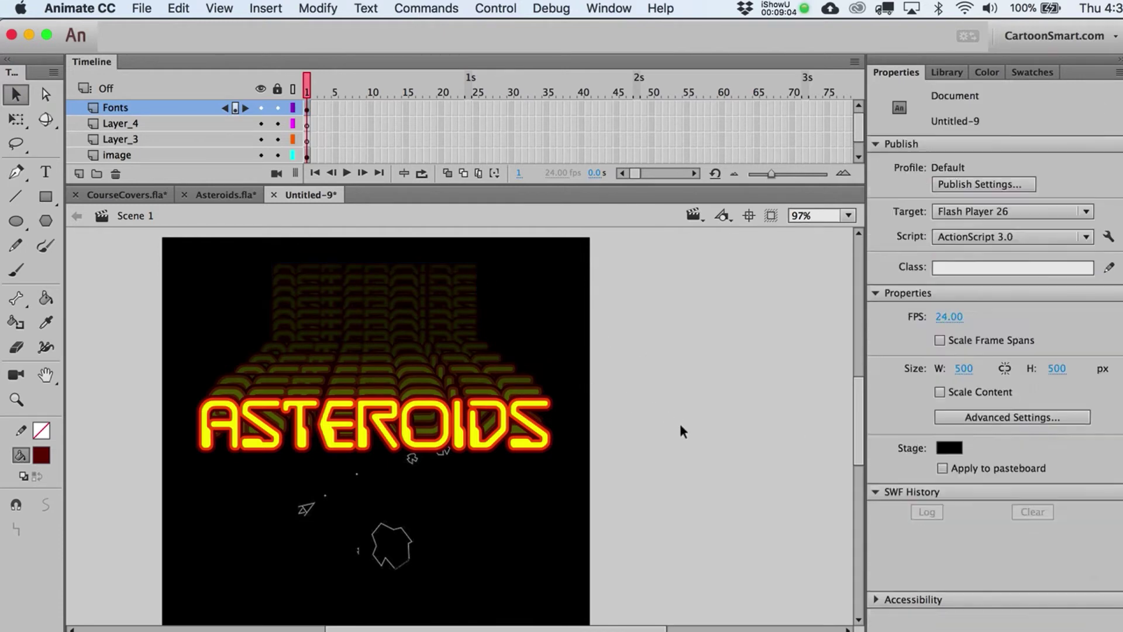
left_click_drag(582, 489, 614, 498)
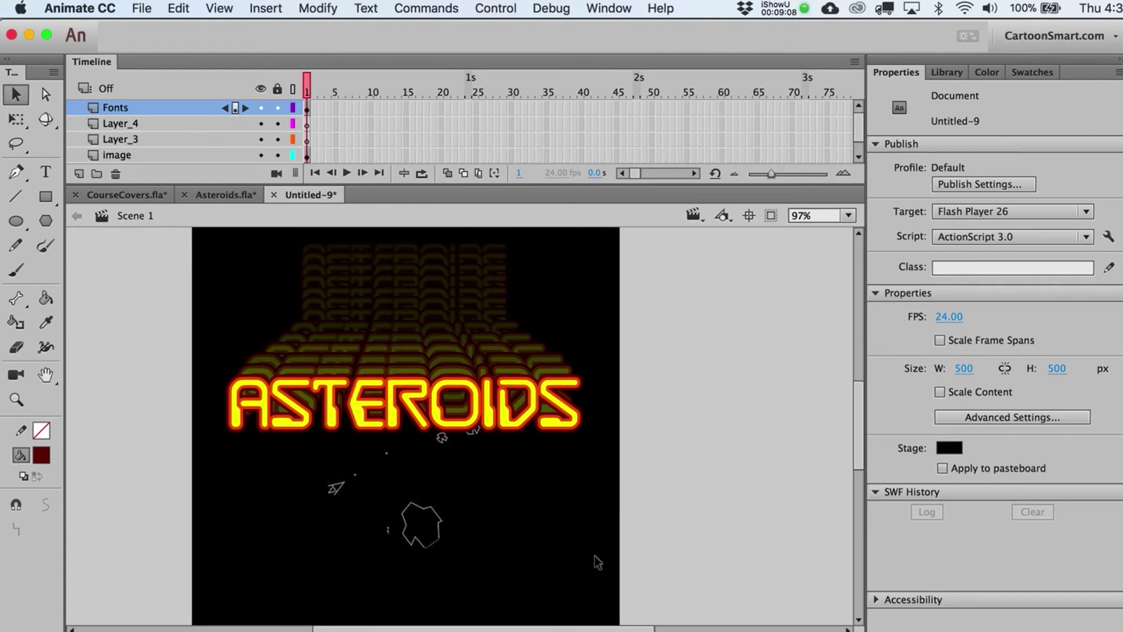
Add white text 'PROGRAM' on a new layer above the title
left_click(44, 173)
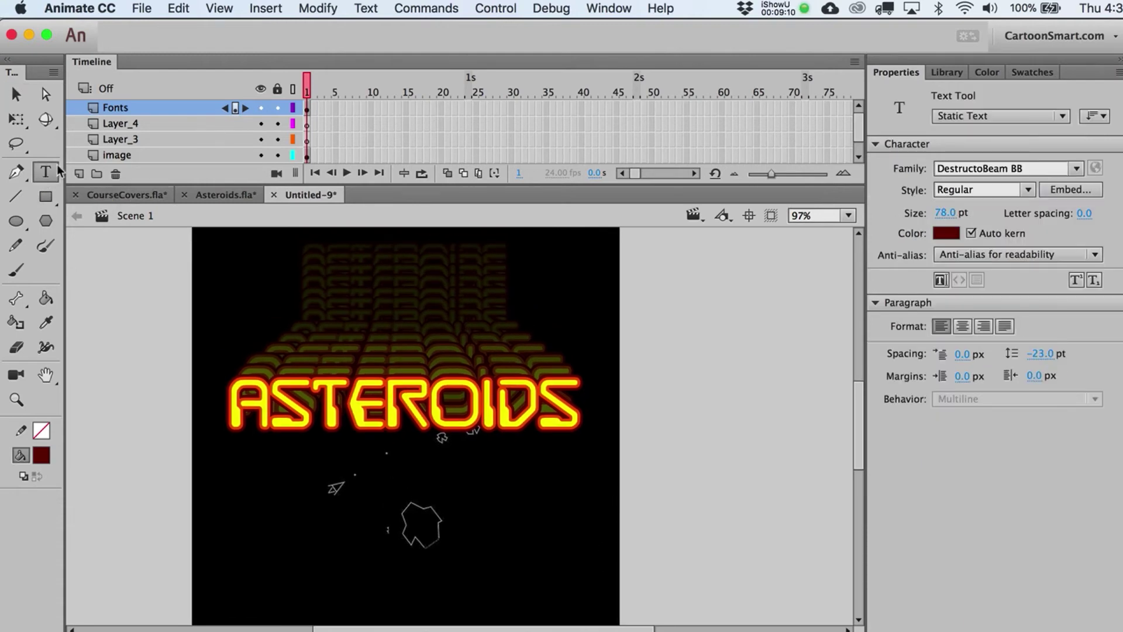
left_click(79, 174)
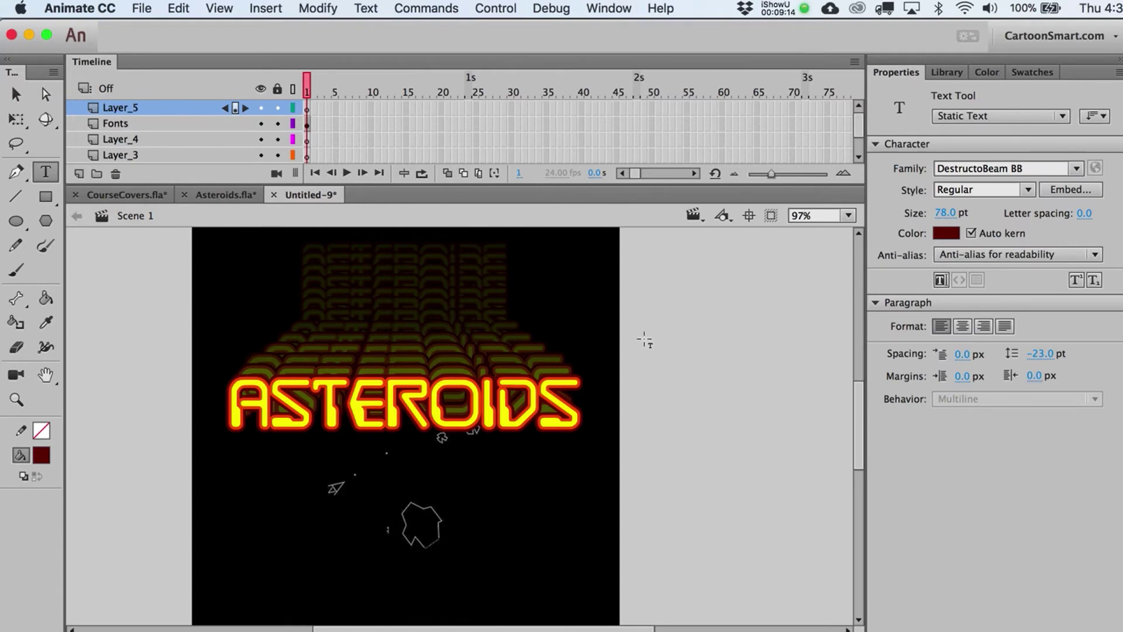
left_click(952, 234)
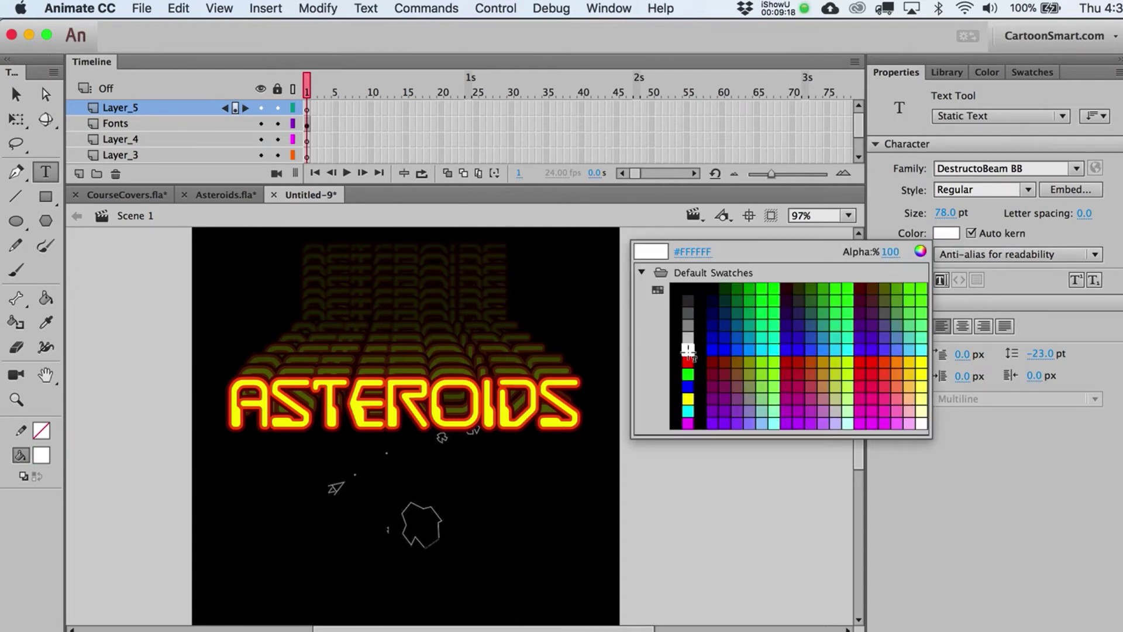
left_click(688, 349)
left_click(310, 108)
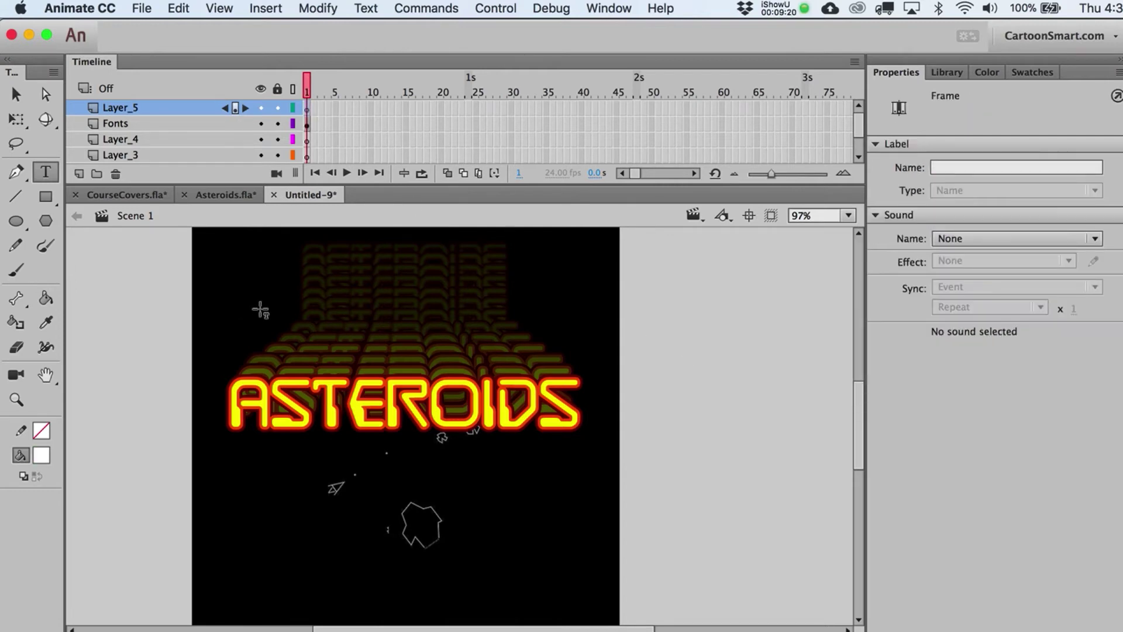
left_click(287, 302)
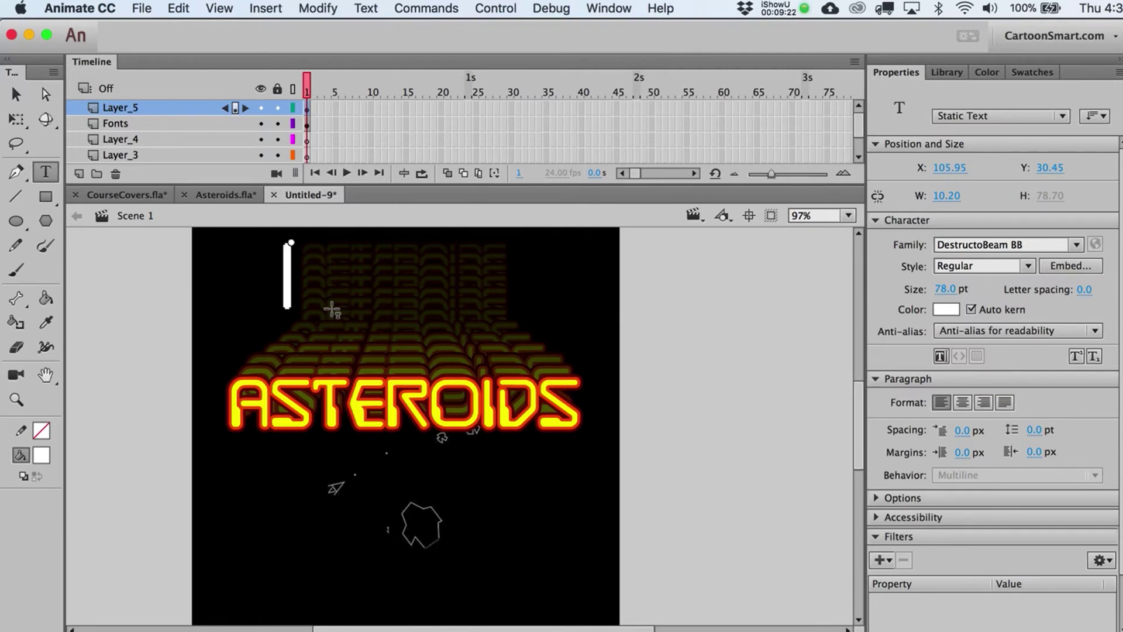
type("PROGRAM")
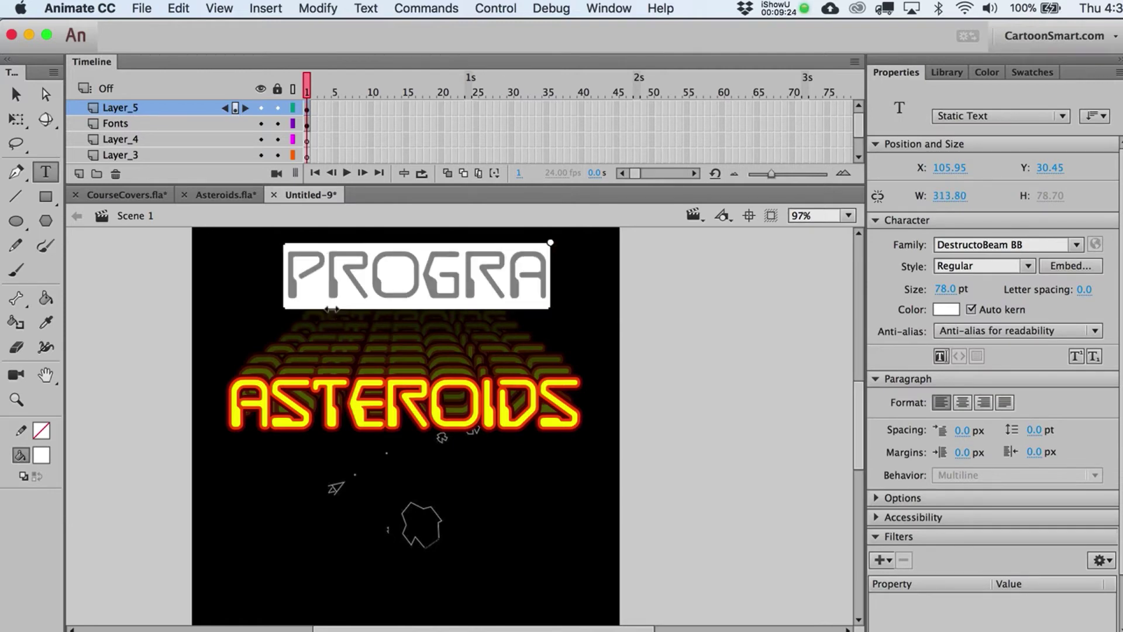
left_click(15, 94)
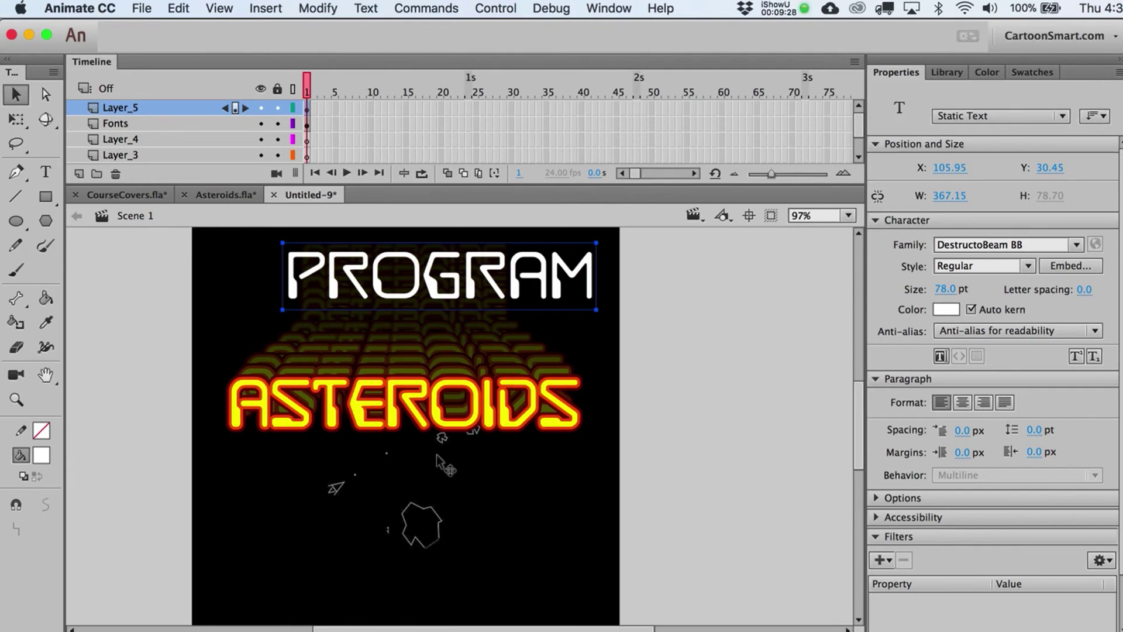
Set the text's font to Lato Bold
left_click(980, 246)
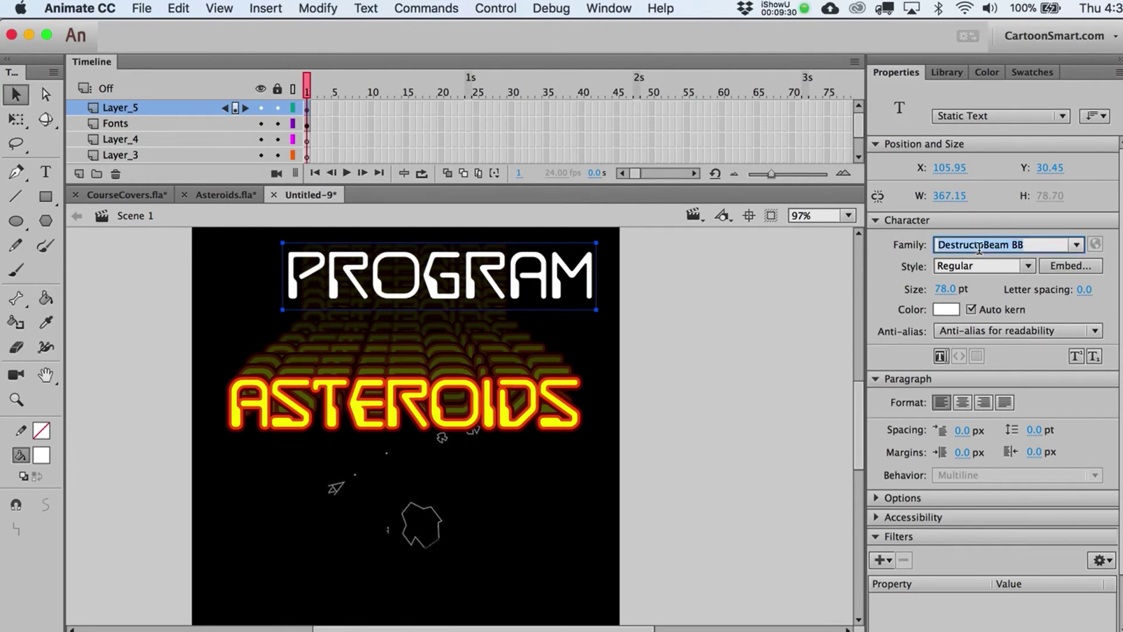
type("Lato")
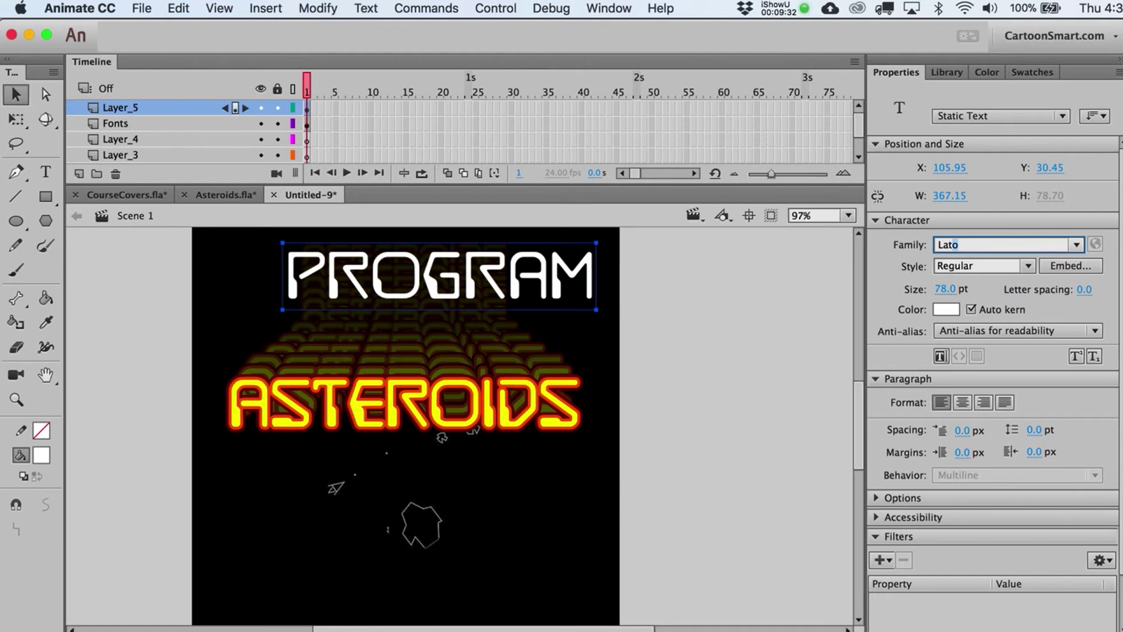
key("Return")
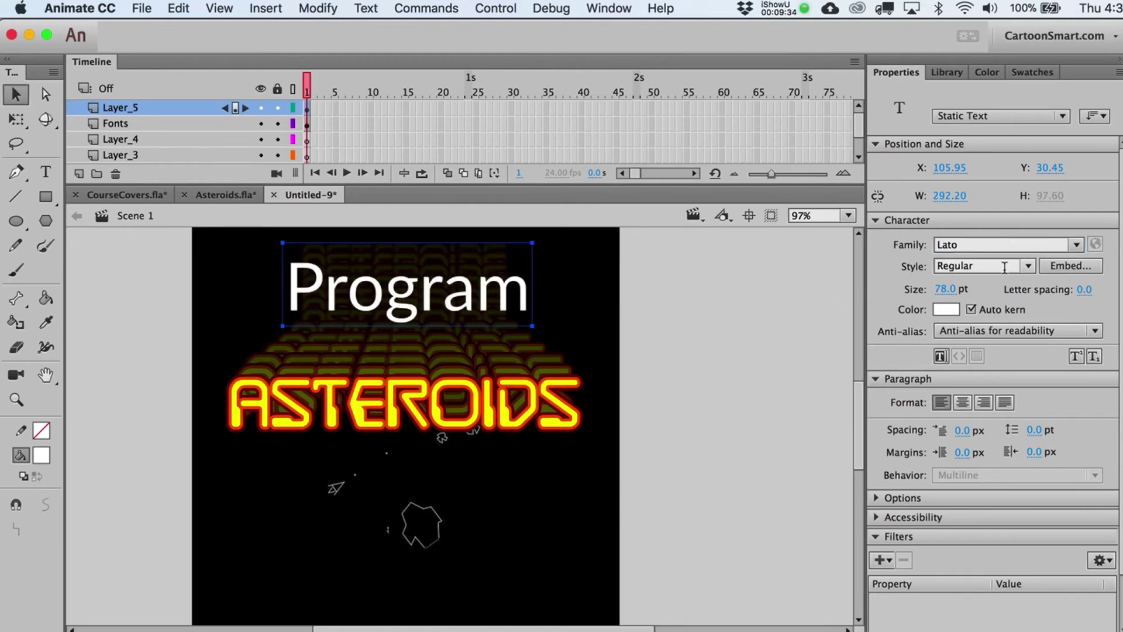
left_click(1028, 267)
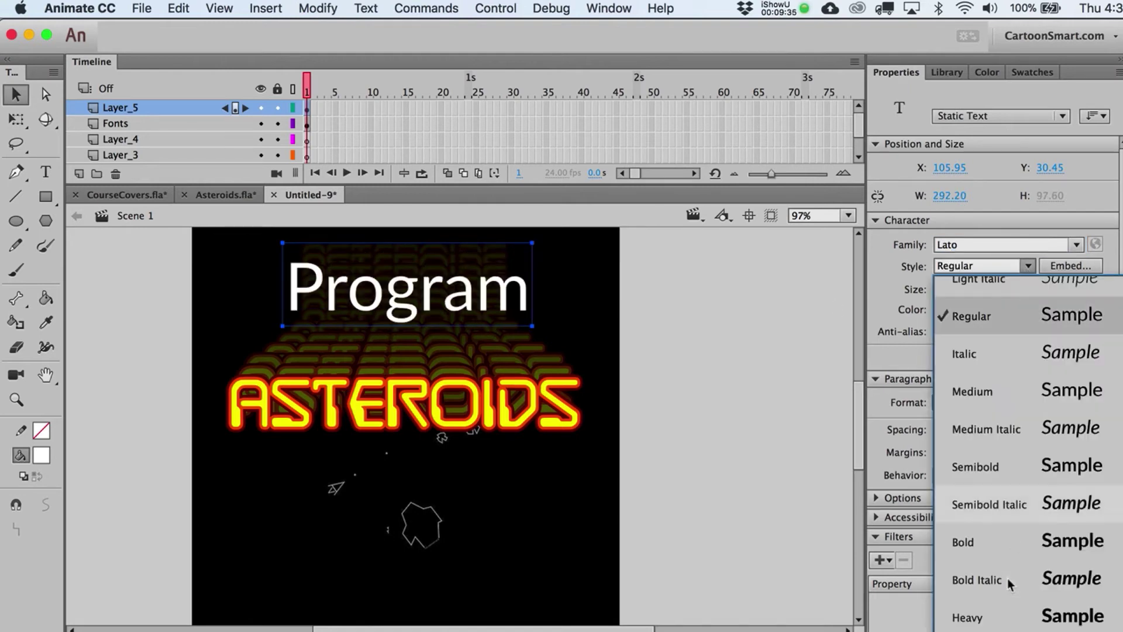
left_click(979, 544)
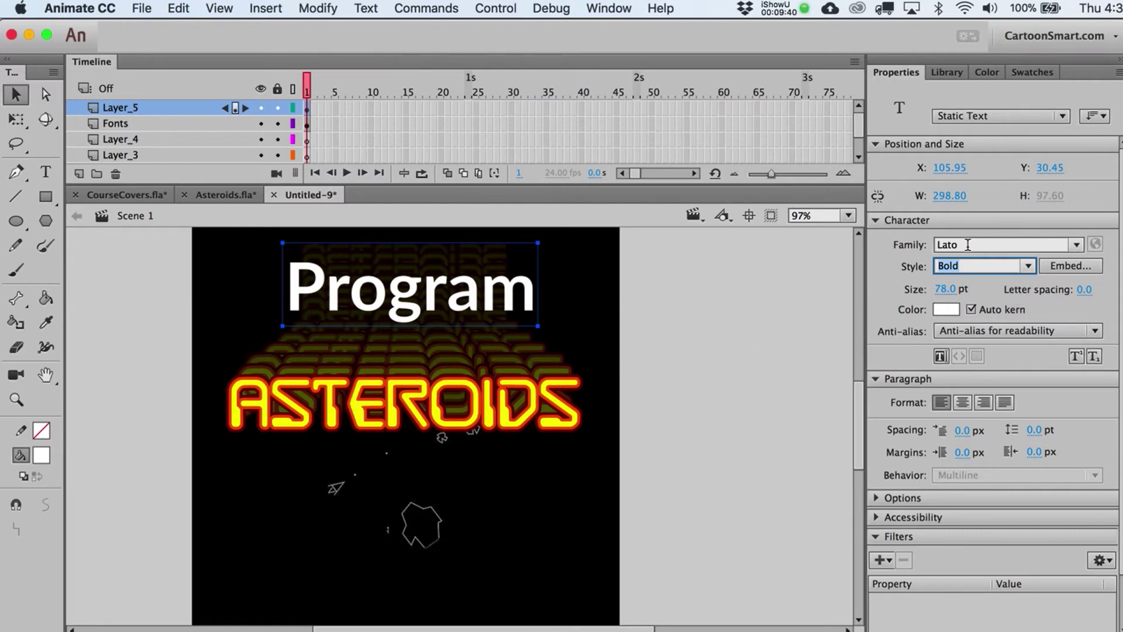
Shrink the Program text with Free Transform to about 83 × 27
left_click(680, 346)
left_click(513, 311)
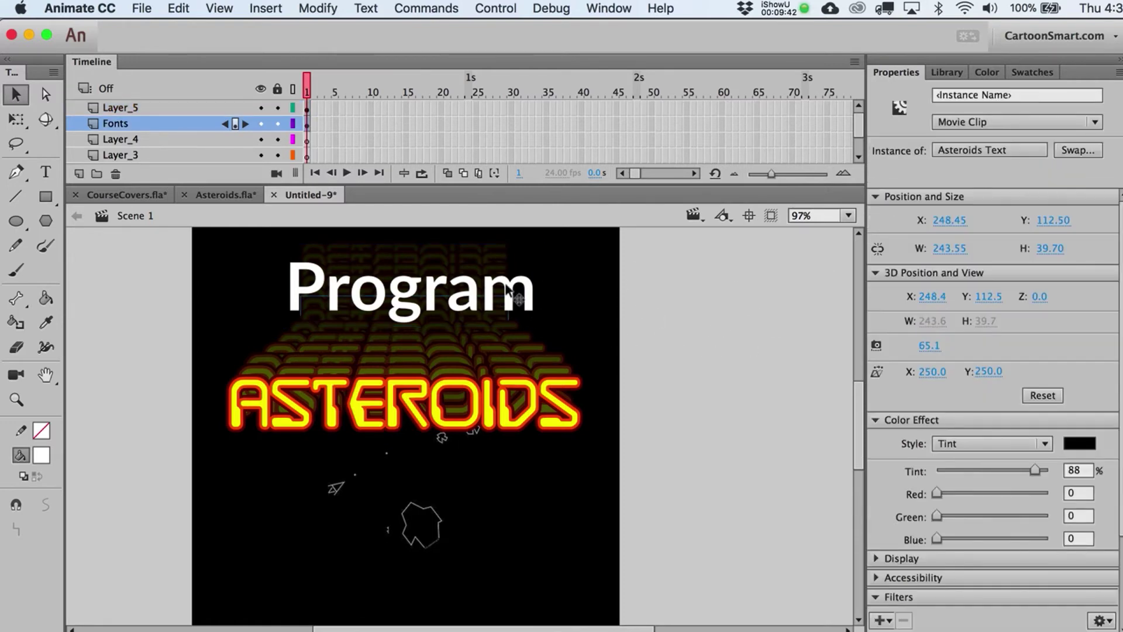
left_click(514, 296)
key("q")
left_click_drag(537, 240, 440, 259)
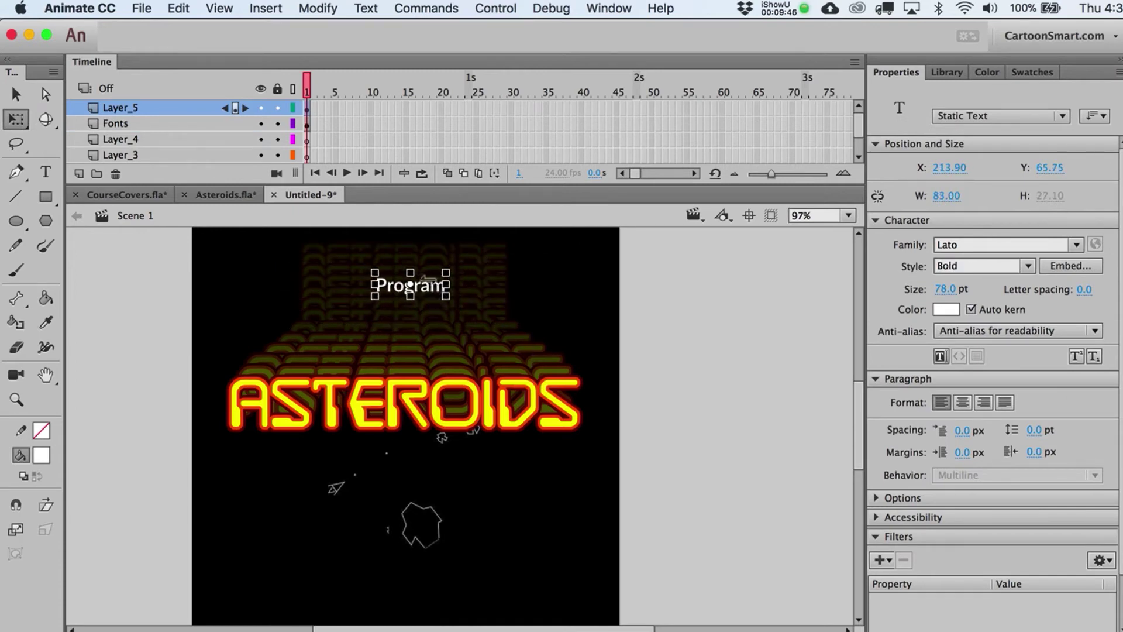
Extend the text so it reads 'Program a game like...'
key("t")
left_click(417, 288)
key("super+shift+b")
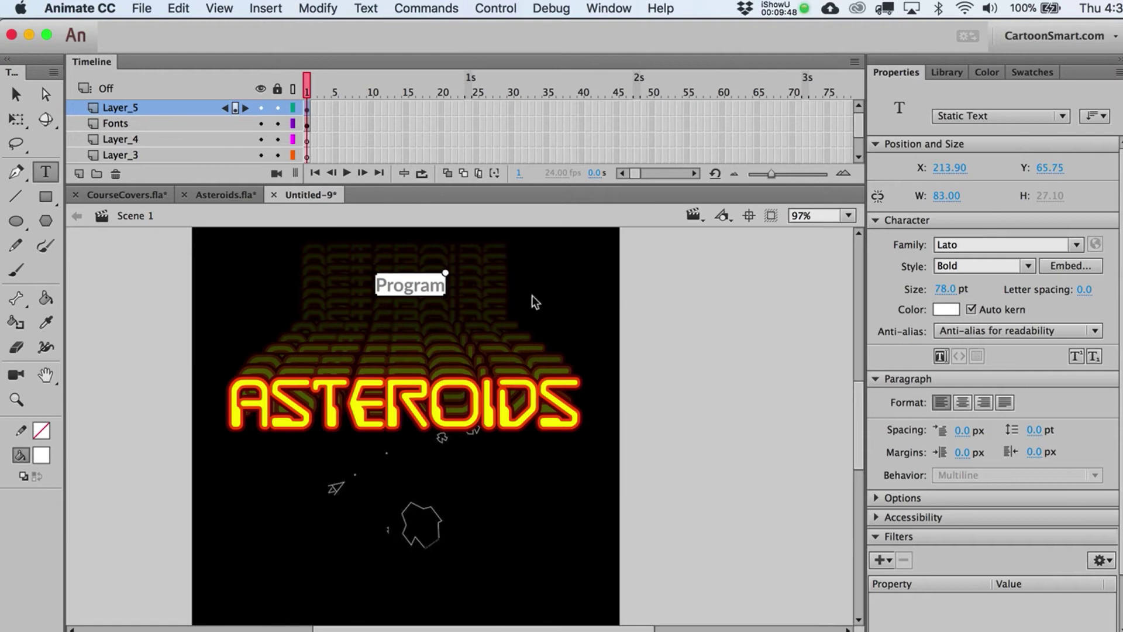
type("a ga")
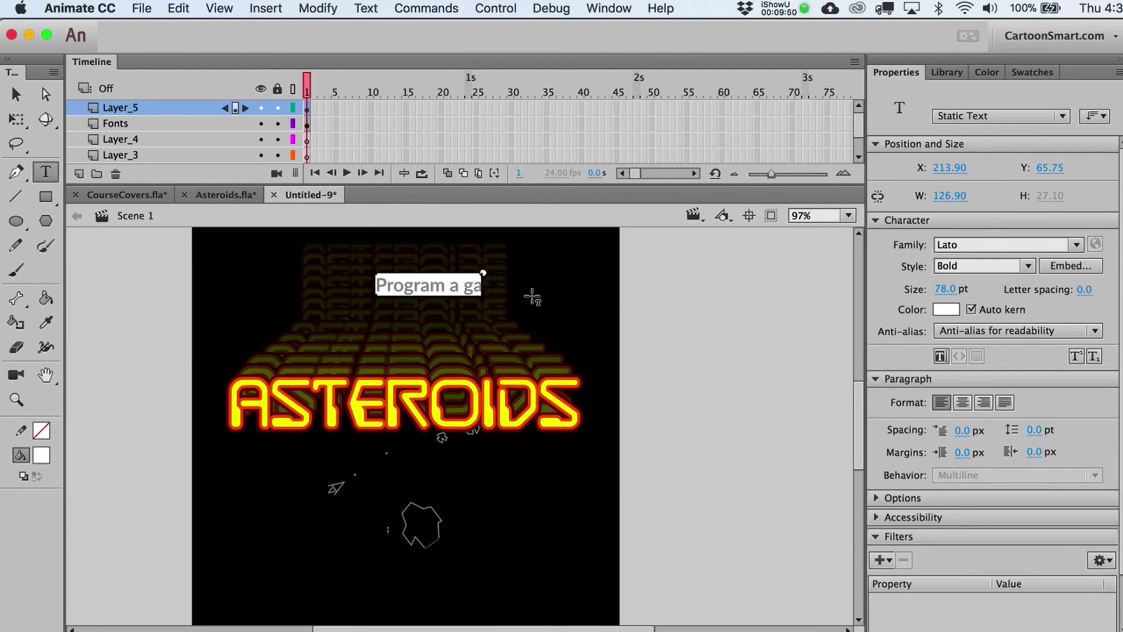
type("me like")
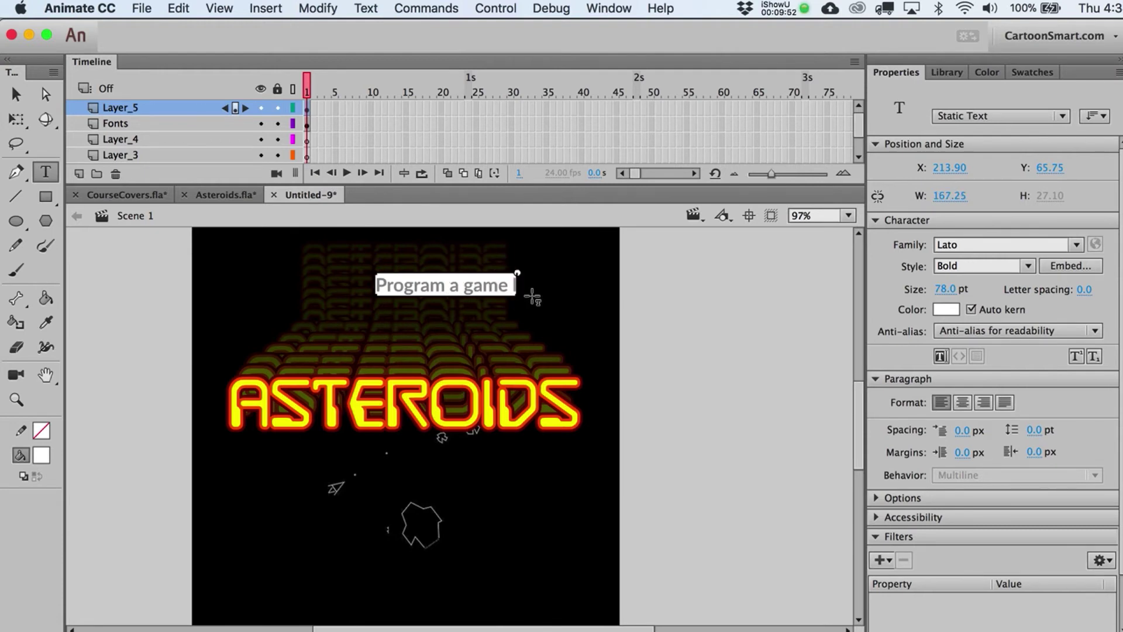
type("...")
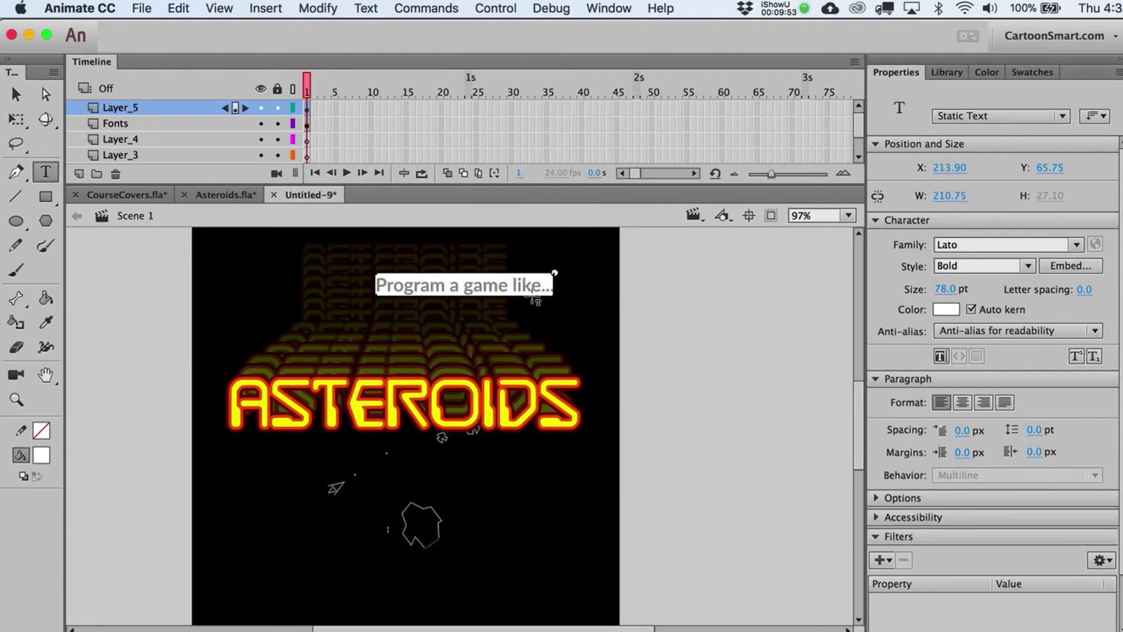
left_click(16, 95)
Move the line to the poster's top centre and scale it to 90%
left_click_drag(475, 293, 423, 266)
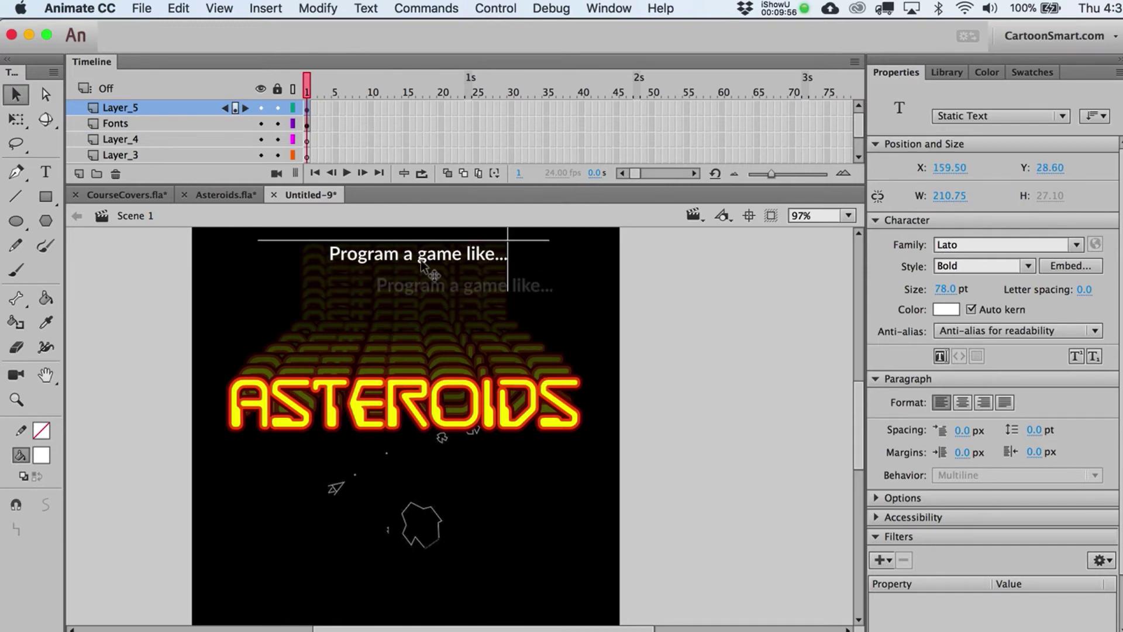
left_click_drag(420, 260, 417, 264)
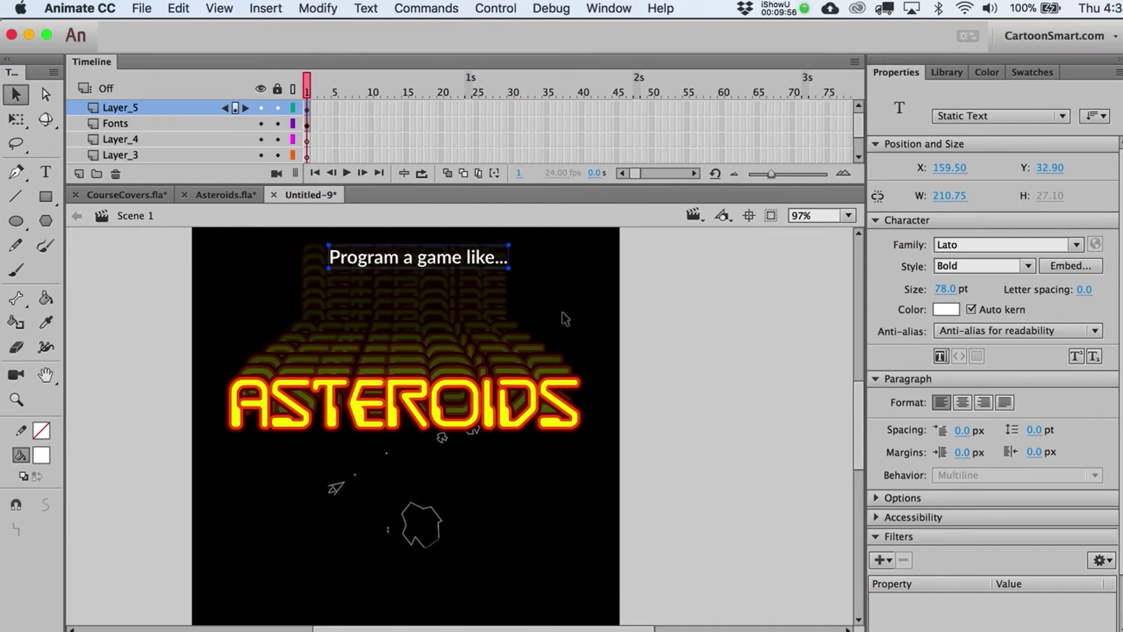
left_click(700, 380)
left_click(474, 261)
key("super+alt+s")
type("90")
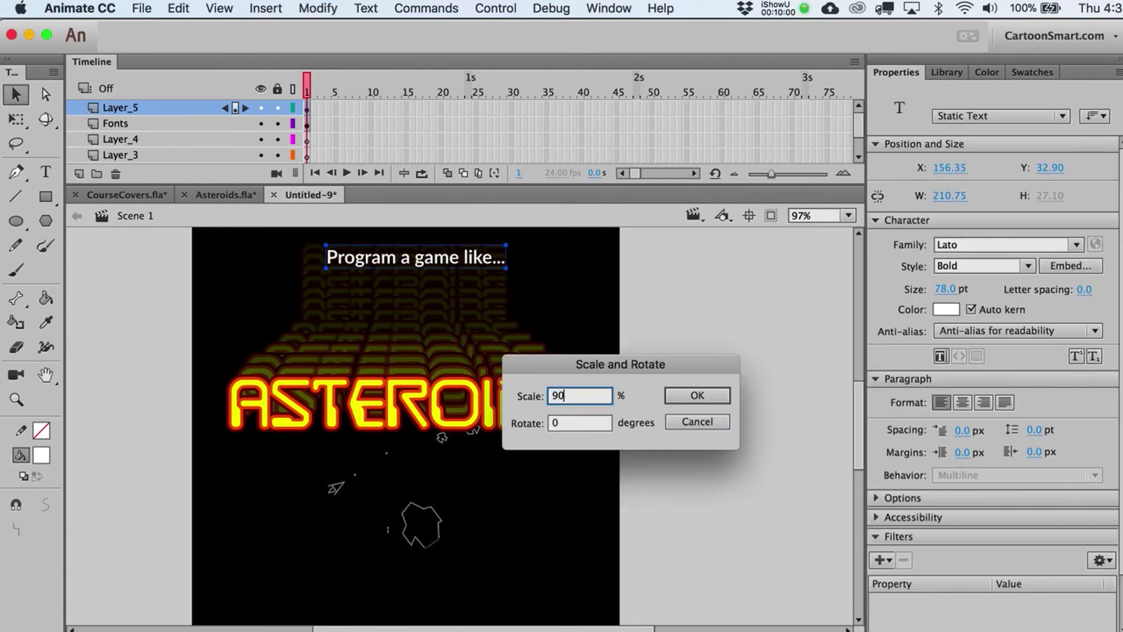
key("Return")
Duplicate the text line below ASTEROIDS and retype it as 'with Swift and SpriteKit'
left_click_drag(443, 263, 429, 504)
double_click(430, 460)
key("super+a")
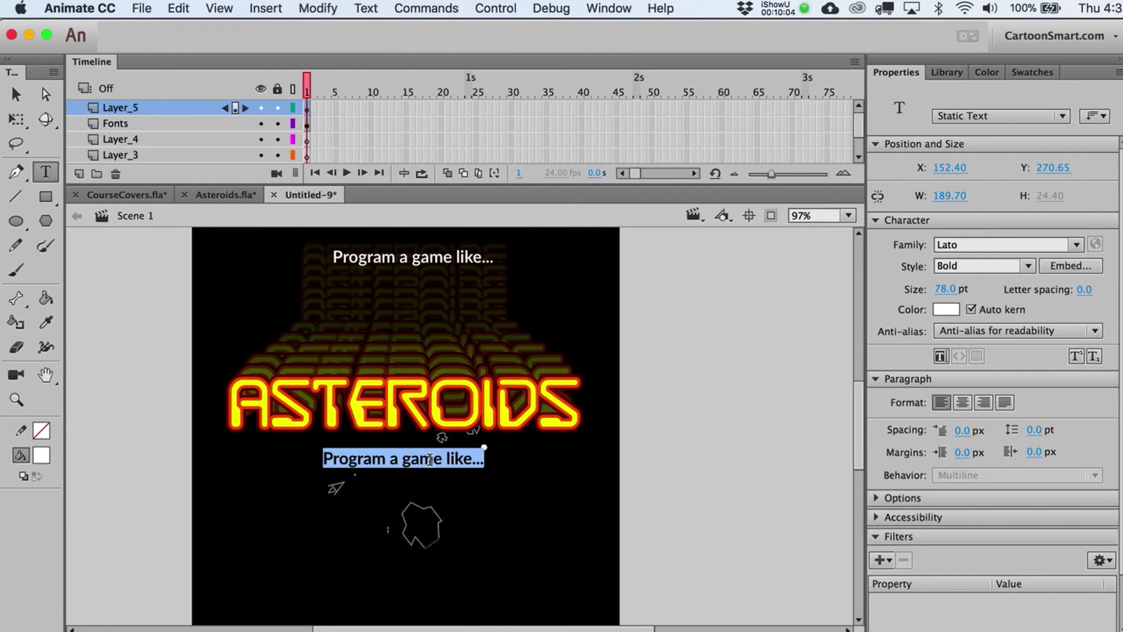
type("with Sw")
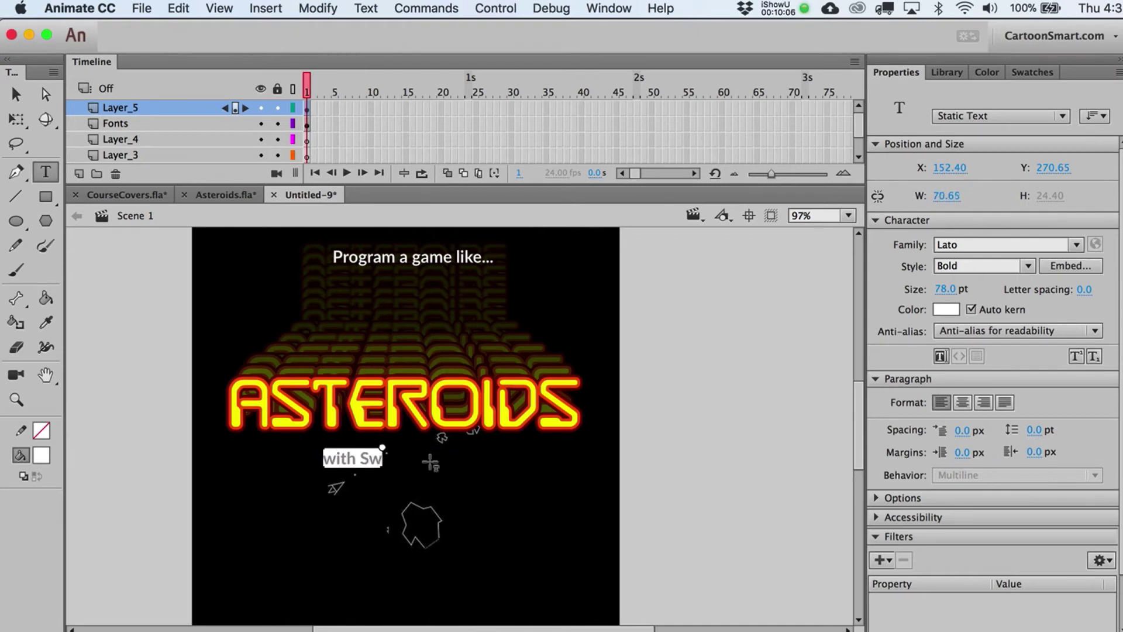
type("ift and Sprite K")
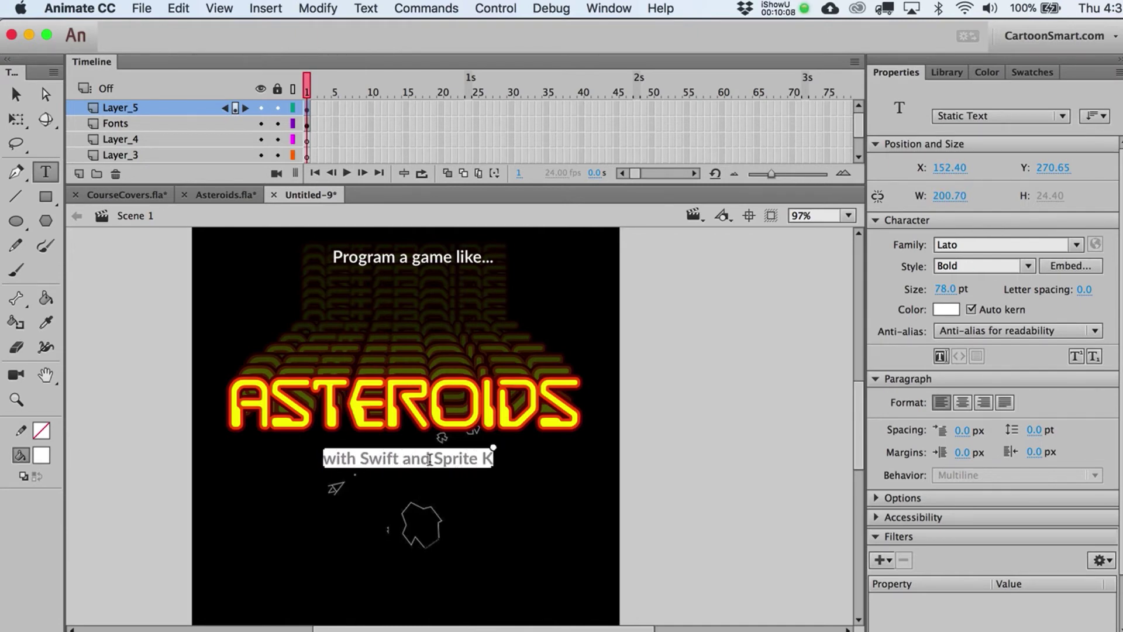
key("BackSpace")
key("BackSpace")
type("Kit")
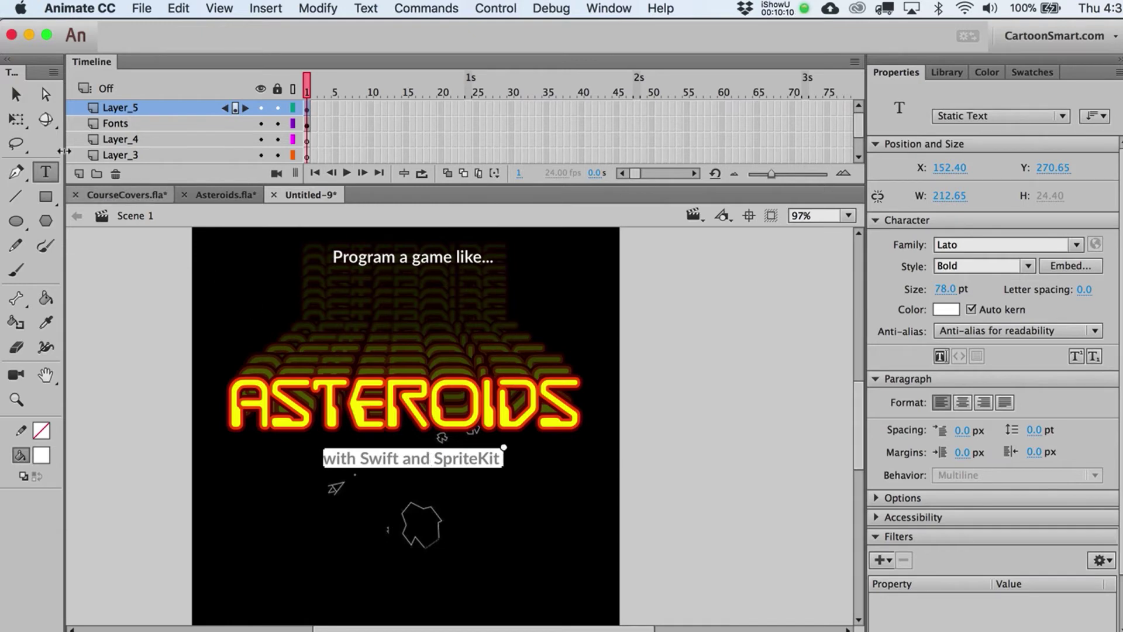
Enlarge the 'with Swift and SpriteKit' caption with Free Transform and make it bold
left_click(16, 118)
left_click_drag(513, 459, 531, 477)
key("v")
key("super+shift+b")
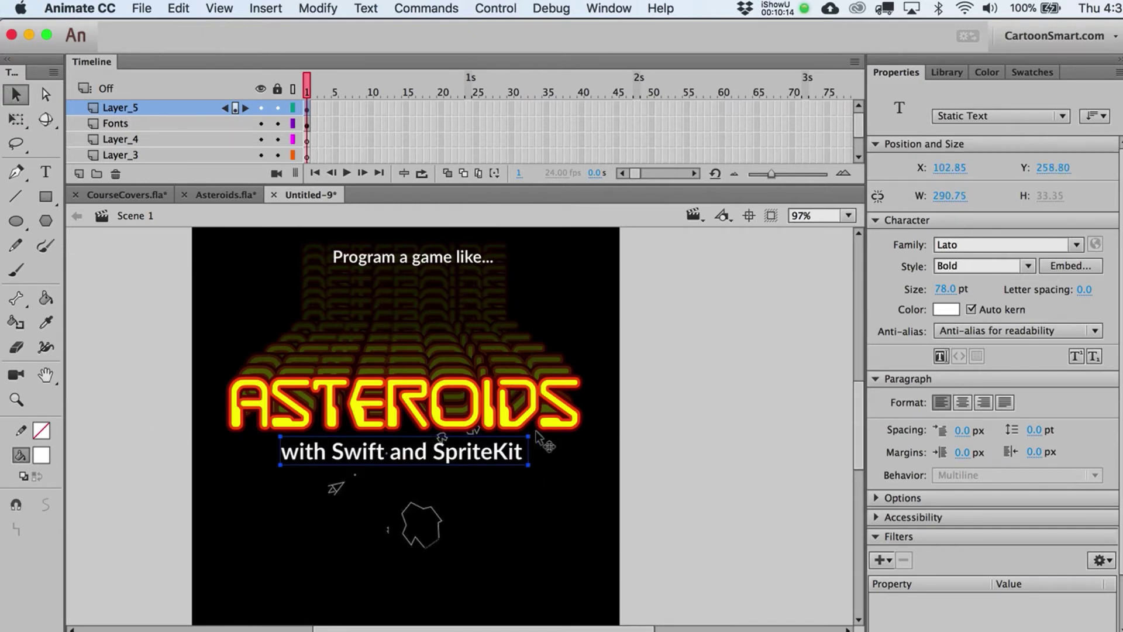
left_click(688, 513)
Enlarge the asteroid image so it sits lower, at Y 292.50
scroll(672, 444, "down", 2)
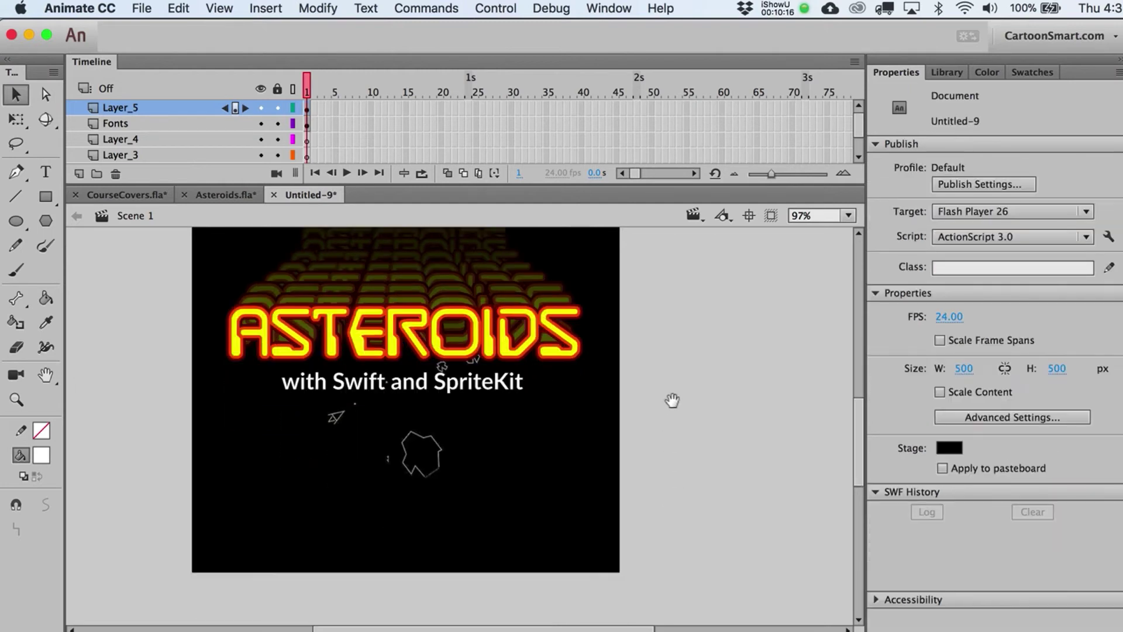
left_click(440, 514)
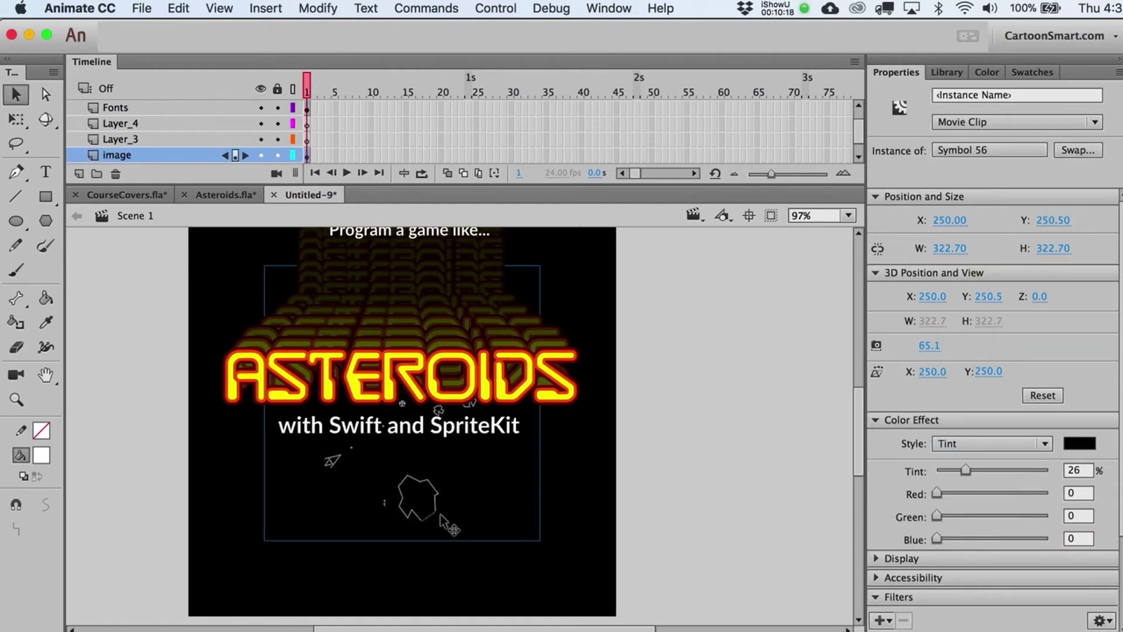
key("q")
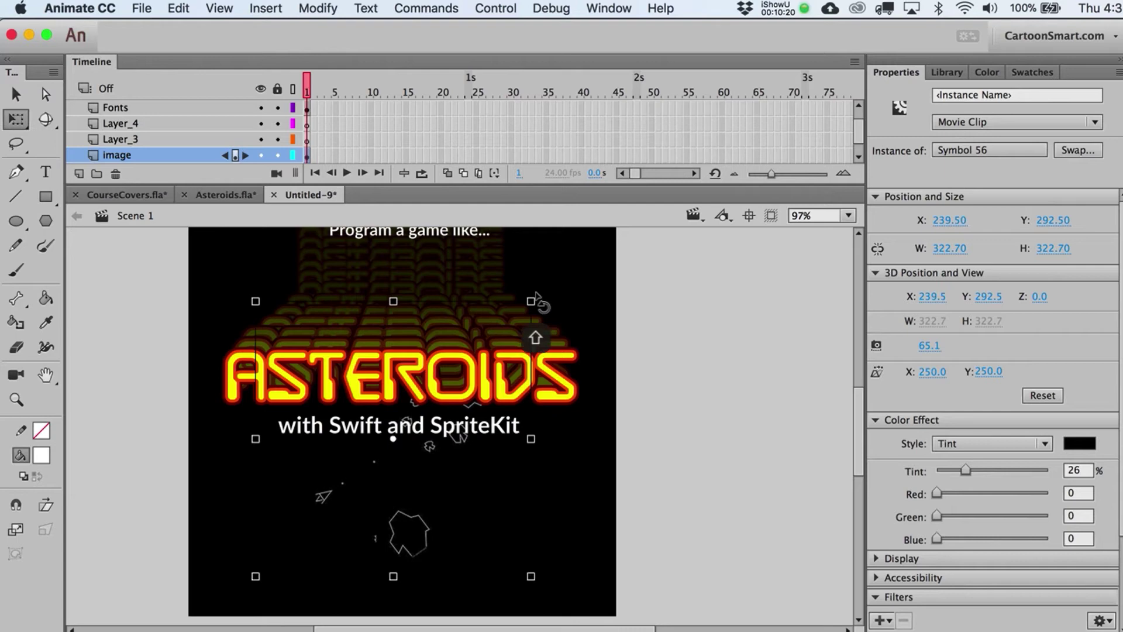
left_click_drag(532, 302, 550, 279)
key("v")
left_click(728, 356)
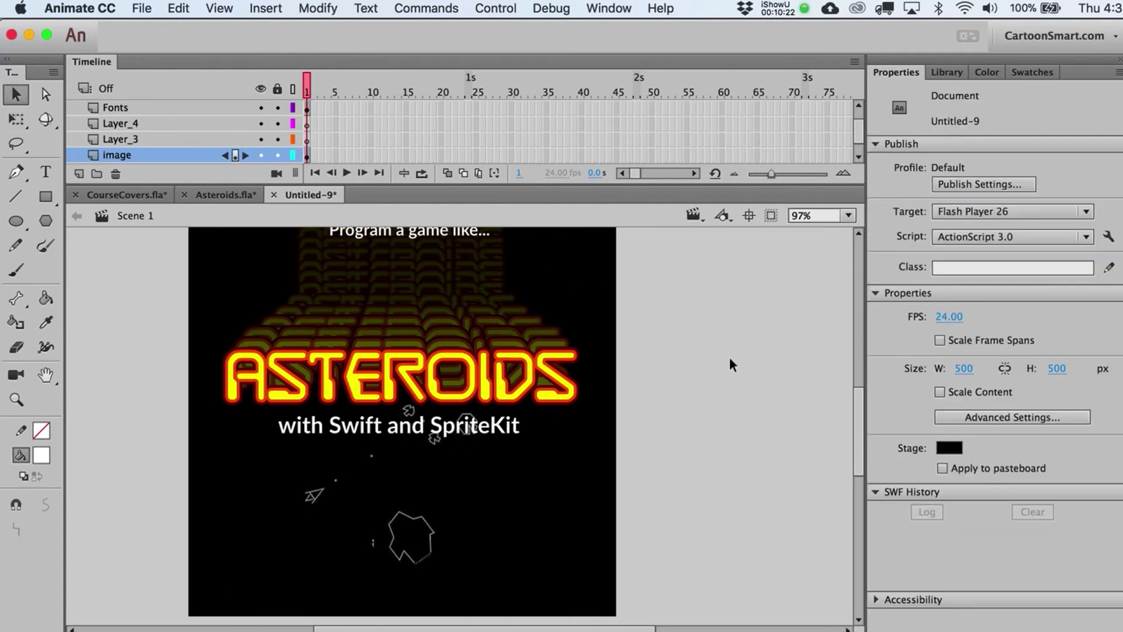
left_click_drag(700, 343, 689, 368)
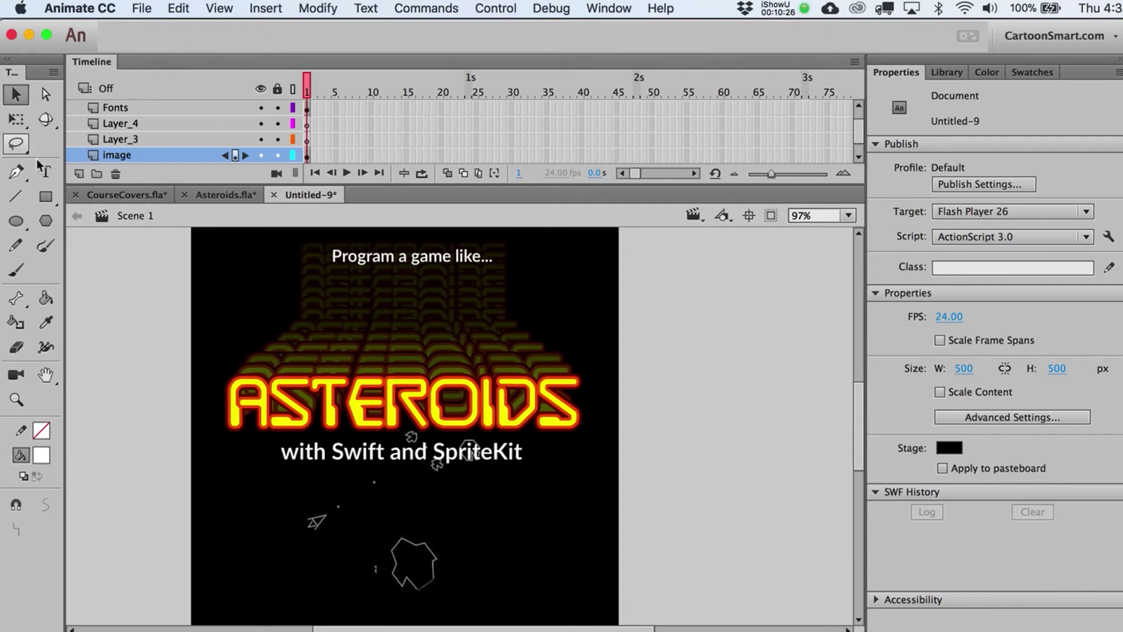
Set the rectangle corner radius to 24 and remove the test rectangles beside the stage
left_click(45, 199)
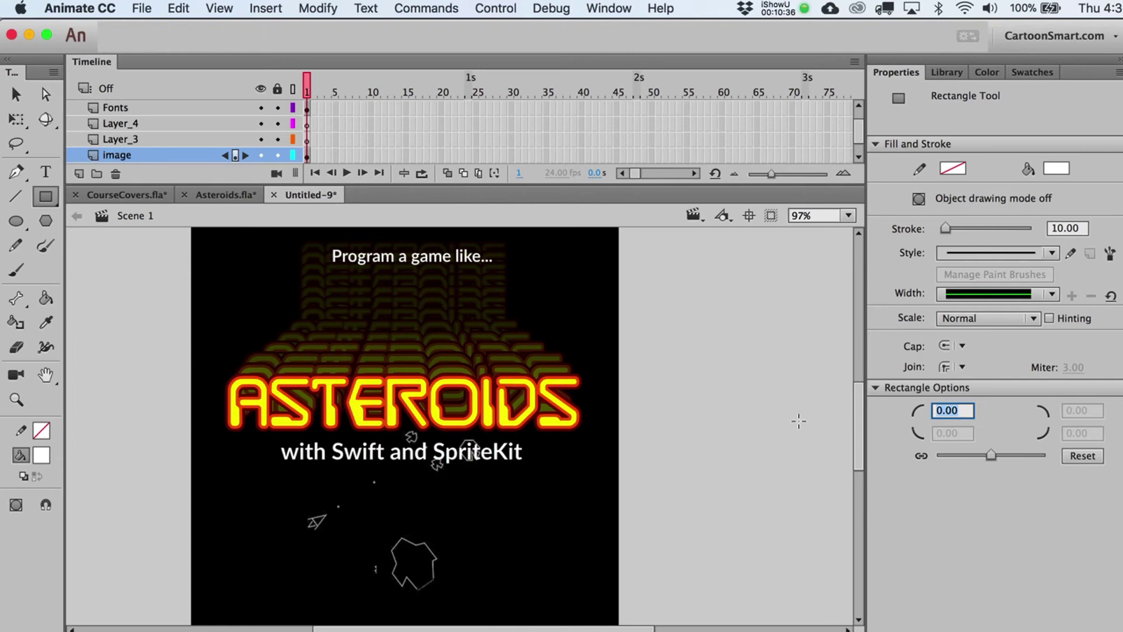
left_click_drag(650, 331, 739, 423)
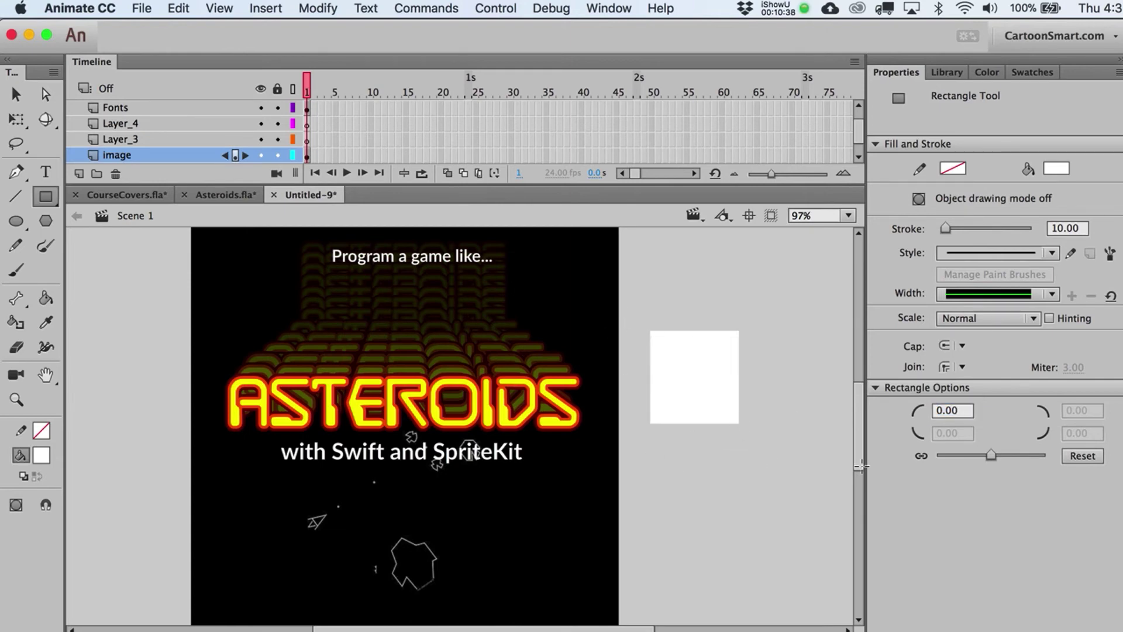
left_click(946, 412)
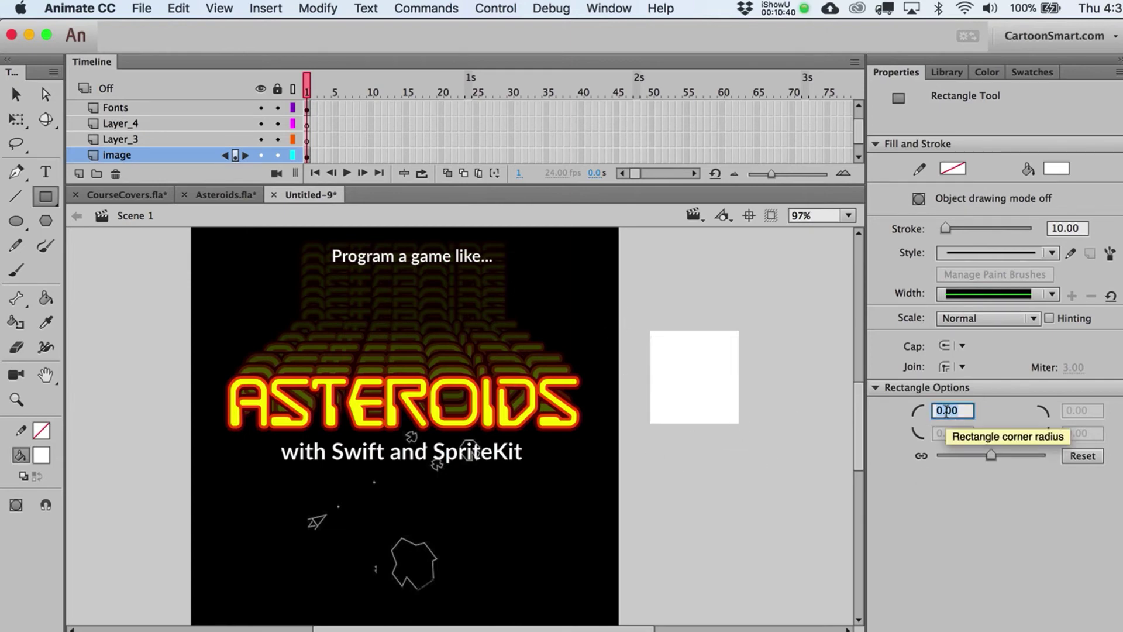
type("24")
key("Return")
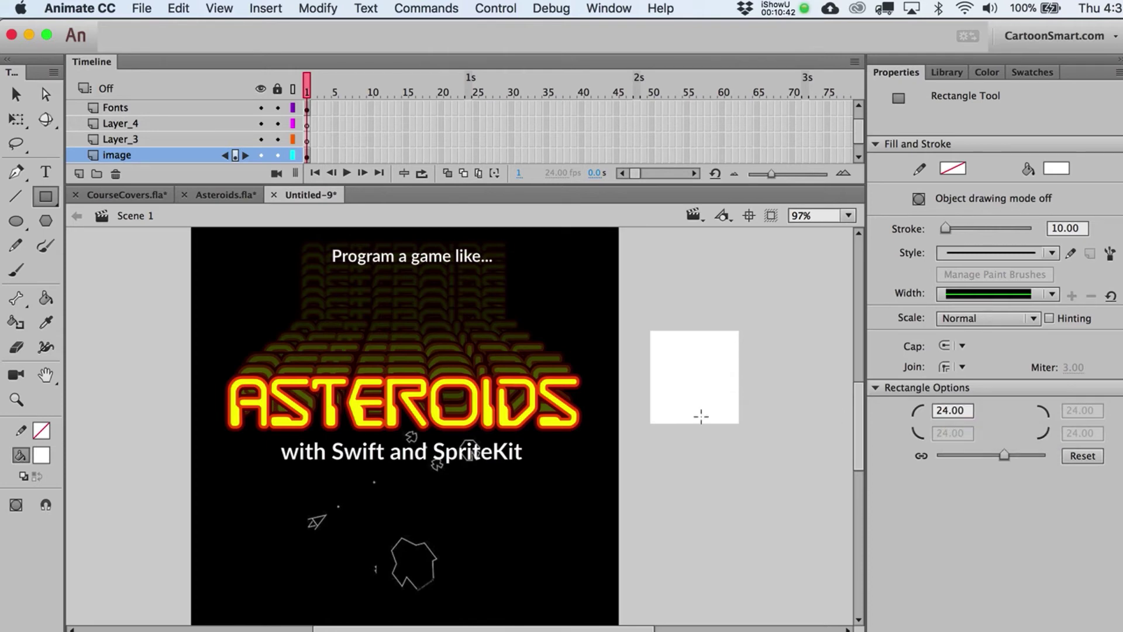
left_click_drag(667, 444, 750, 520)
key("super+z")
key("v")
left_click_drag(742, 425, 642, 311)
key("Delete")
Choose a dark orange CF5300 fill for the Rectangle tool
left_click(47, 198)
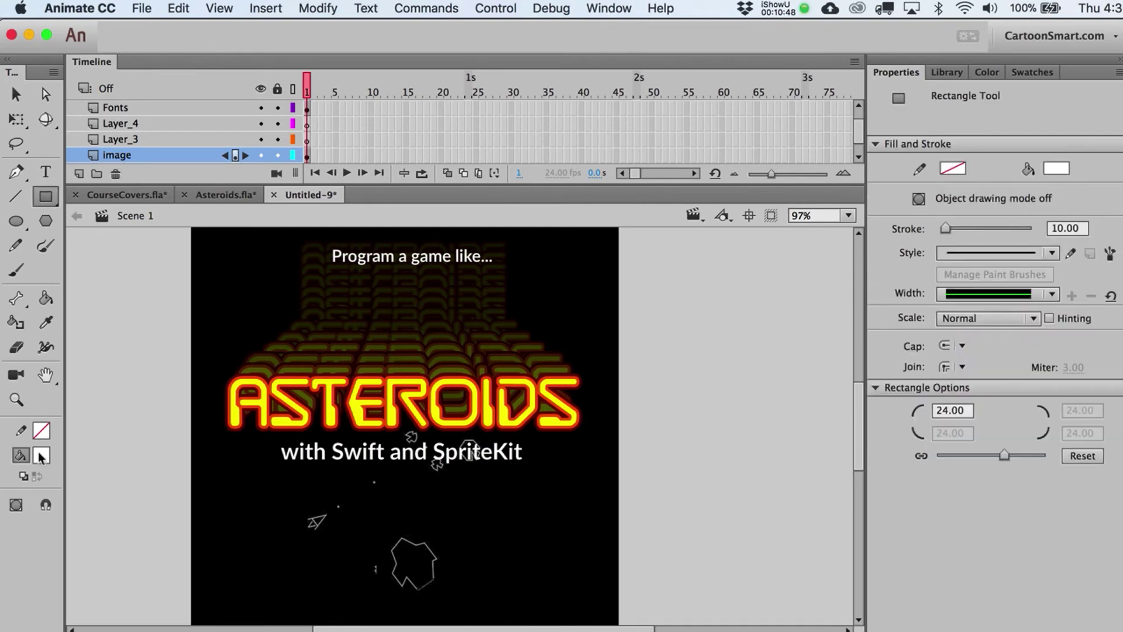
left_click(43, 458)
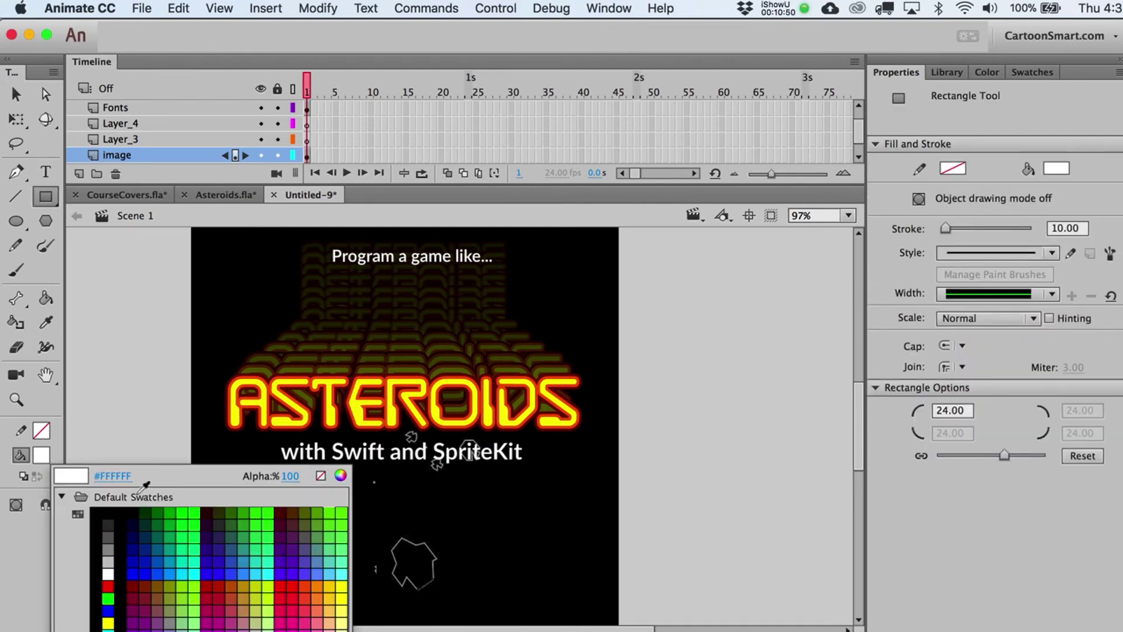
left_click(311, 584)
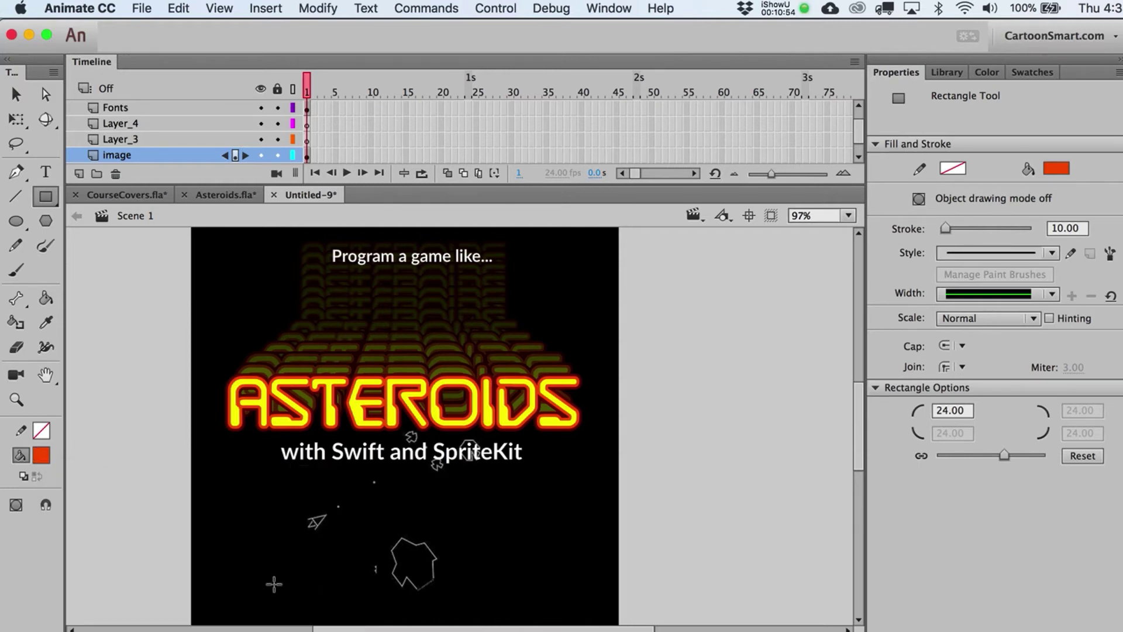
left_click(42, 455)
left_click(341, 477)
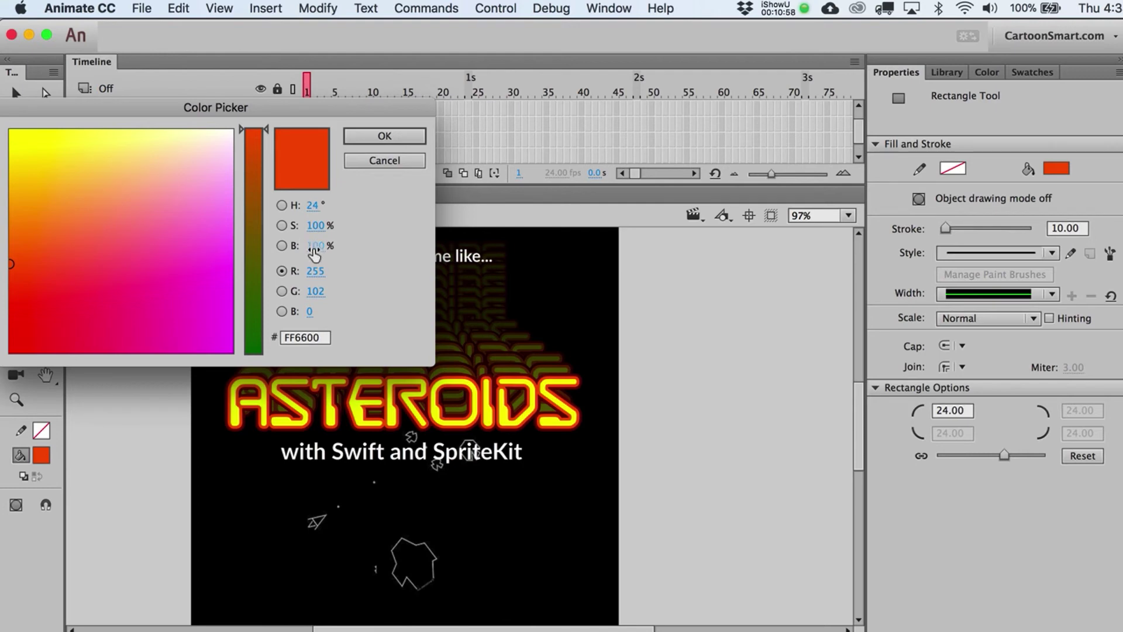
left_click_drag(301, 246, 298, 248)
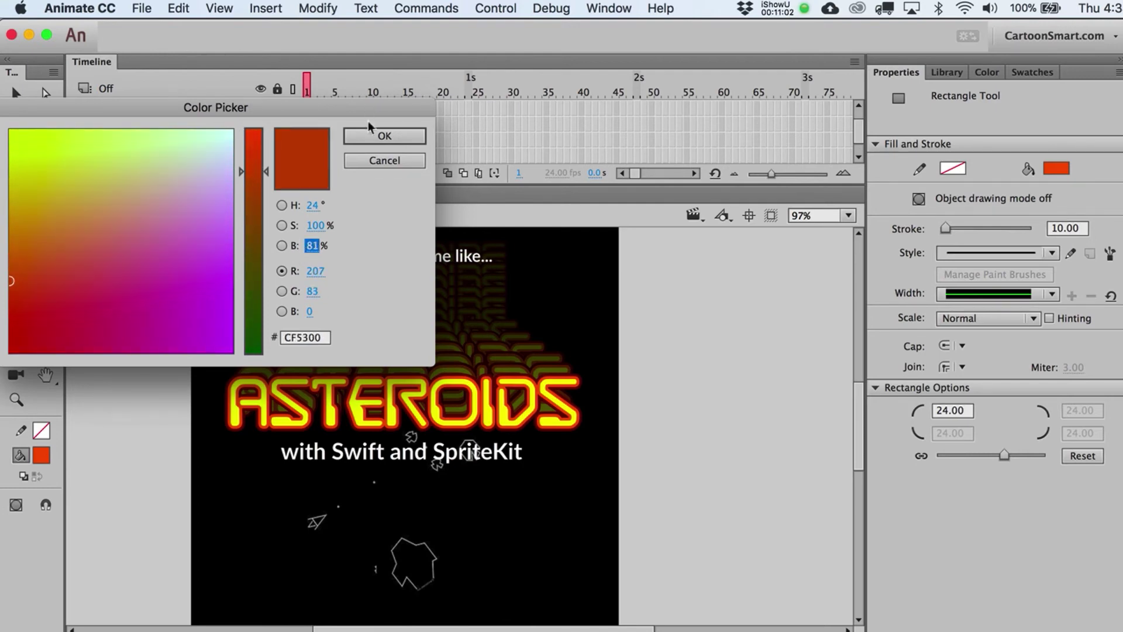
left_click(384, 136)
left_click_drag(206, 240, 602, 565)
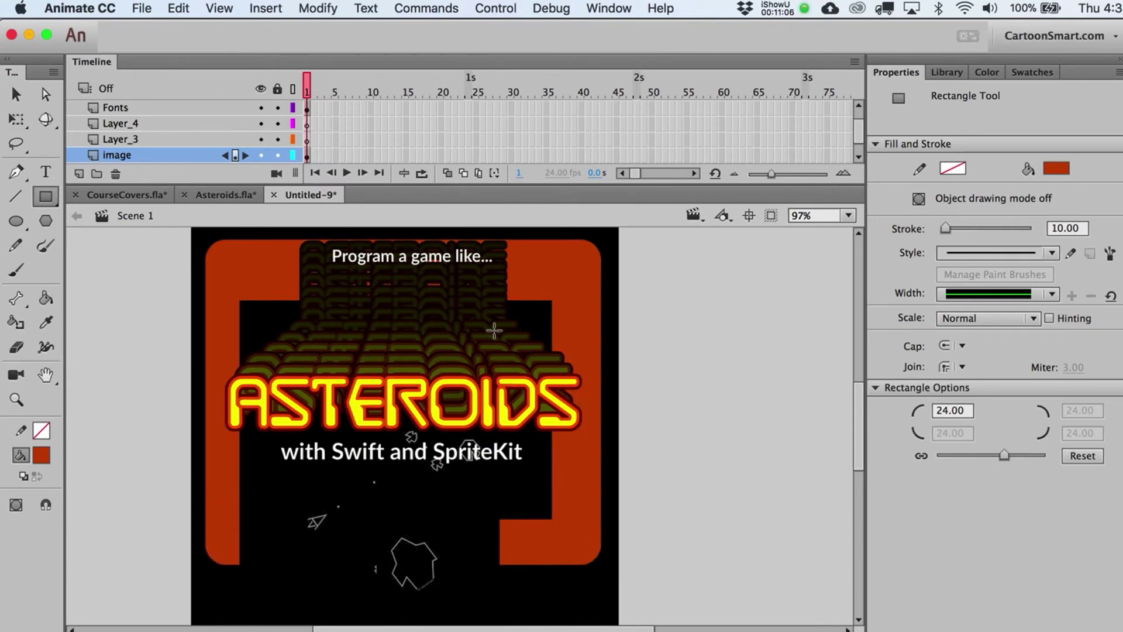
key("super+z")
On a new layer above Fonts, draw an orange rounded rectangle with a black one inside
left_click(176, 109)
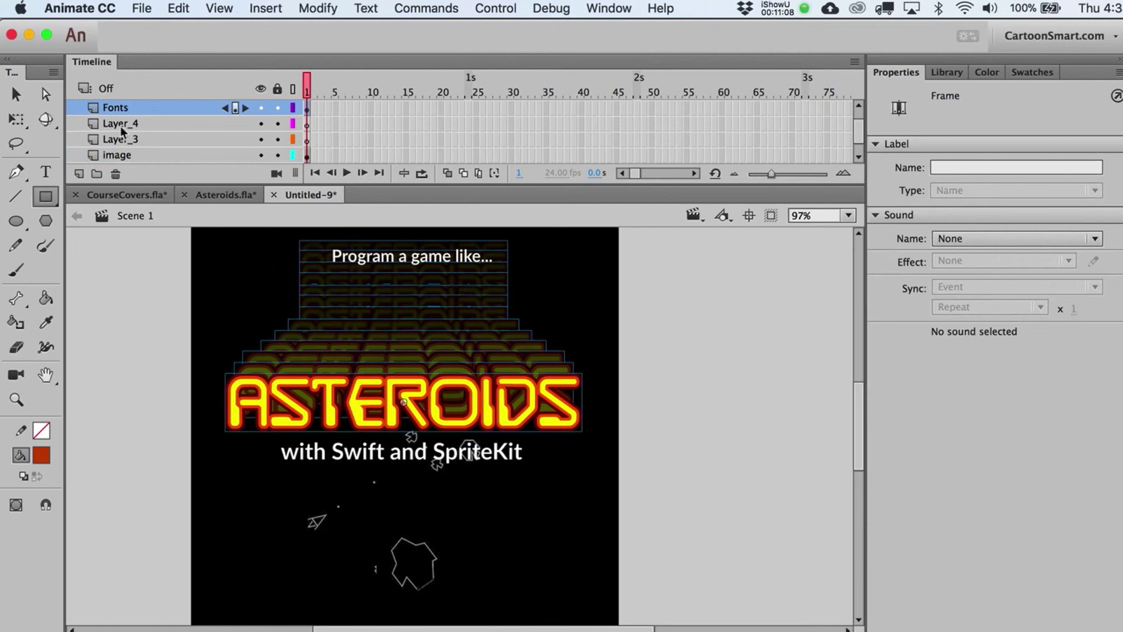
left_click(79, 174)
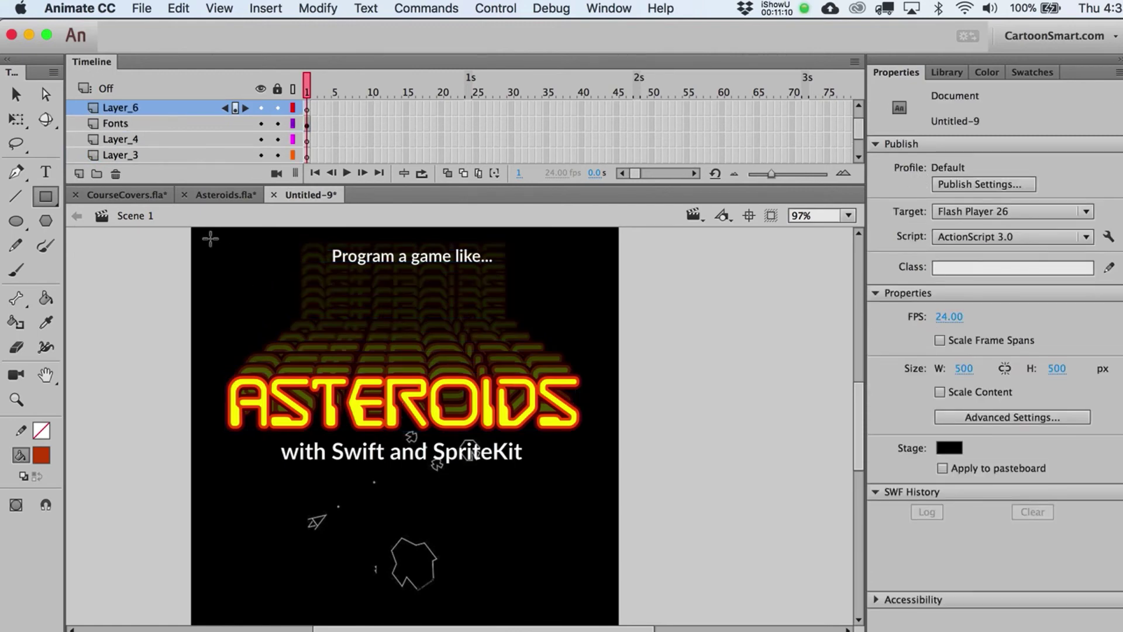
left_click_drag(206, 237, 605, 589)
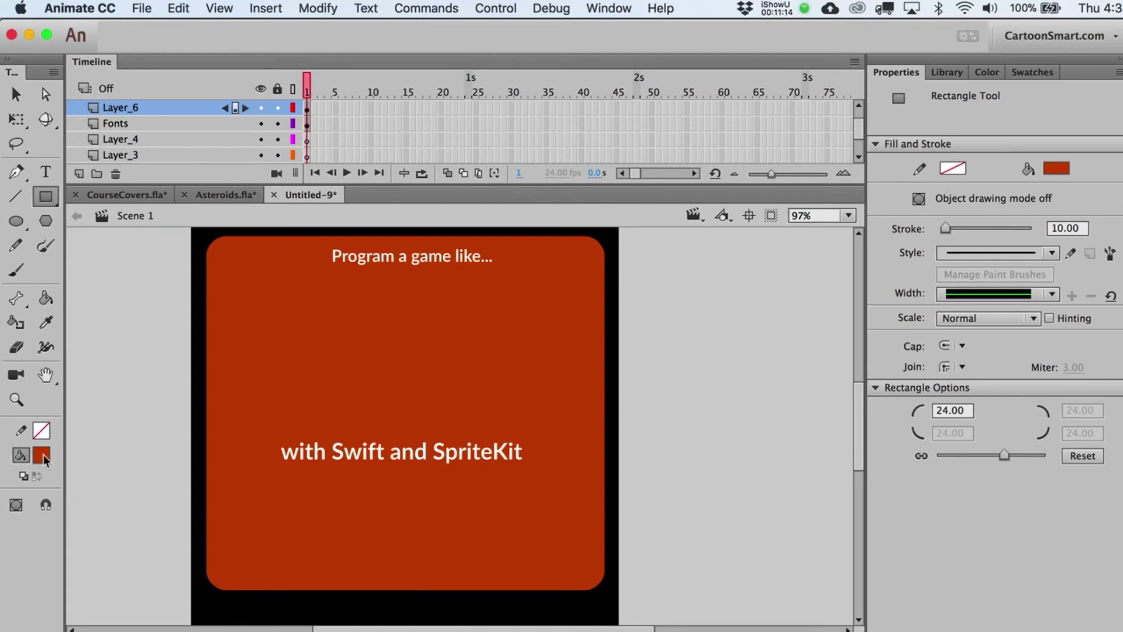
left_click(44, 455)
left_click(109, 497)
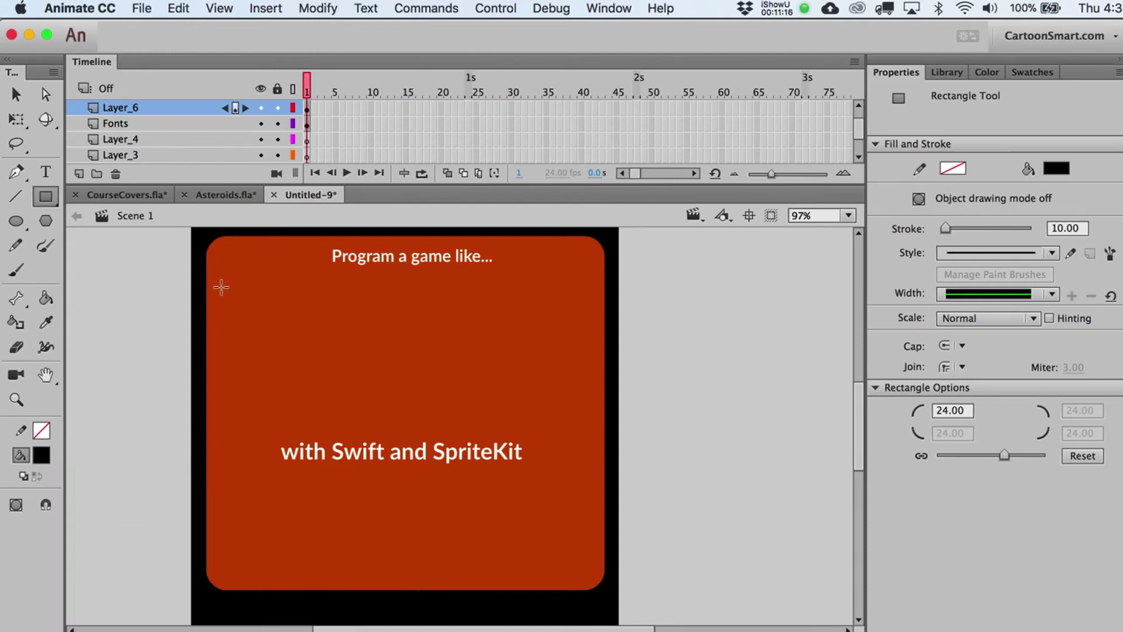
left_click_drag(221, 249, 589, 578)
Delete the black inner fill to leave an orange frame, then convert the frame to a symbol with F8
key("v")
left_click(552, 550)
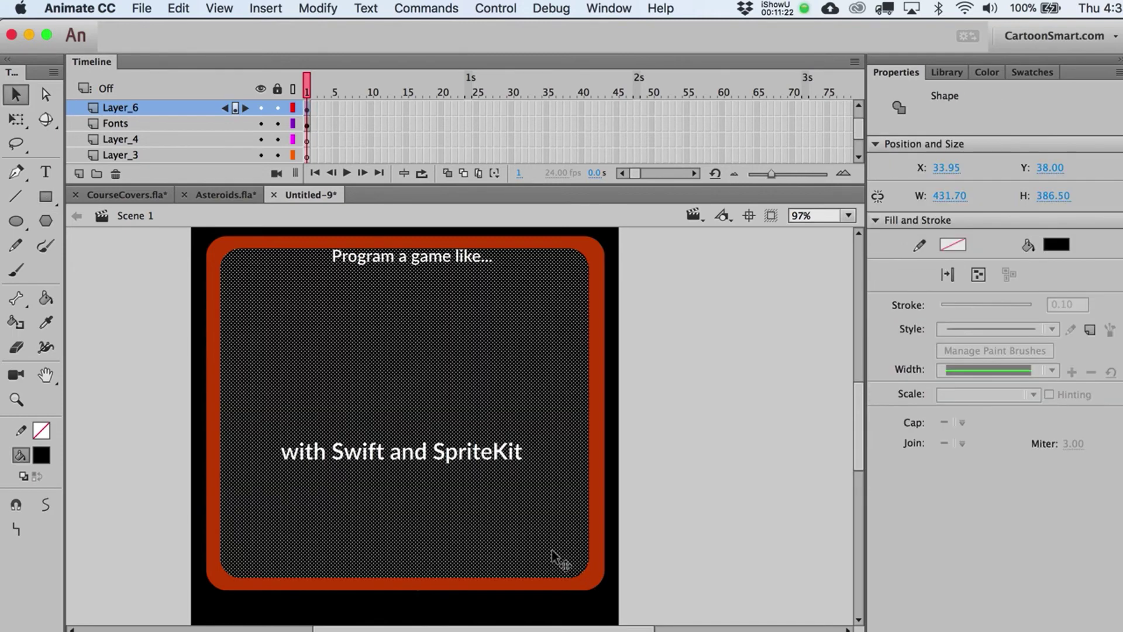
key("Delete")
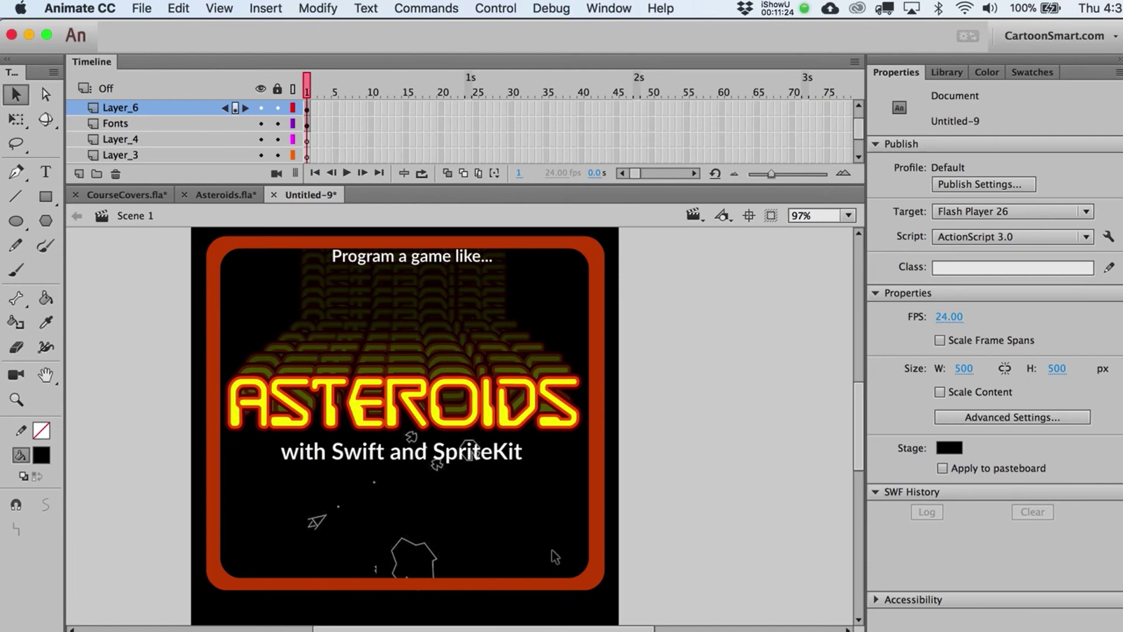
left_click(593, 560)
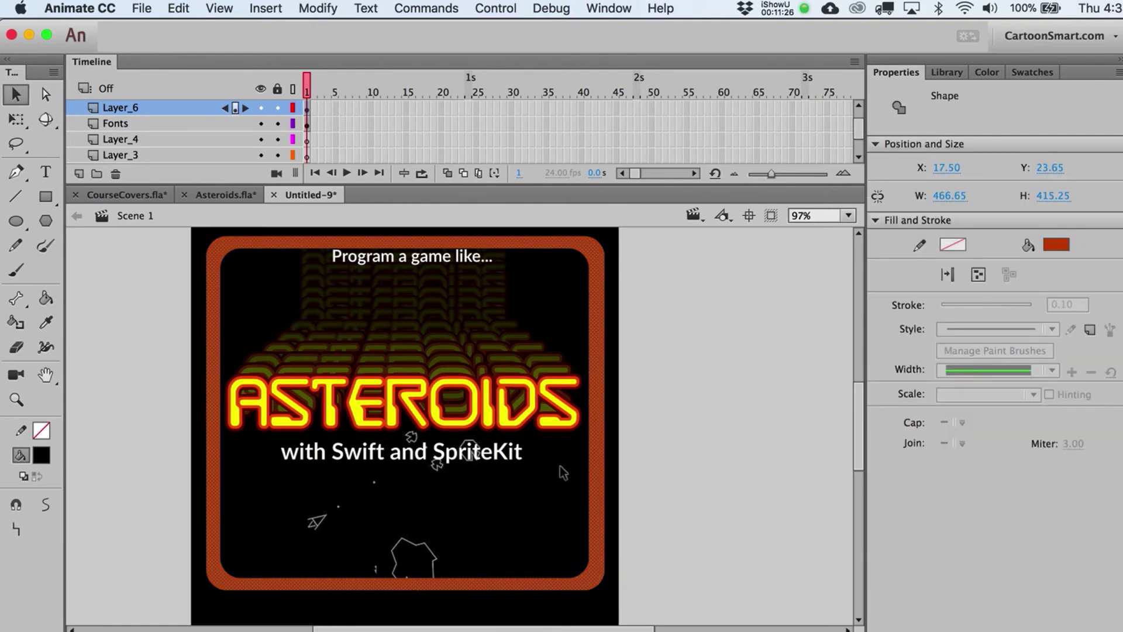
key("F8")
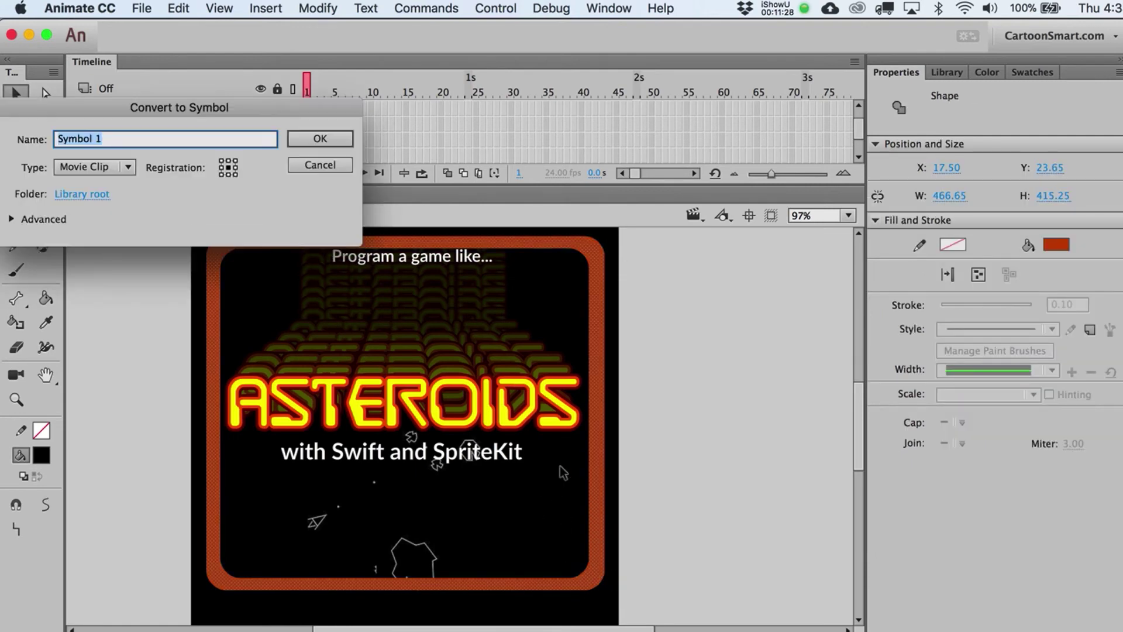
Name the symbol Border as a movie clip and delete the duplicate orange frame
type("Border")
key("Return")
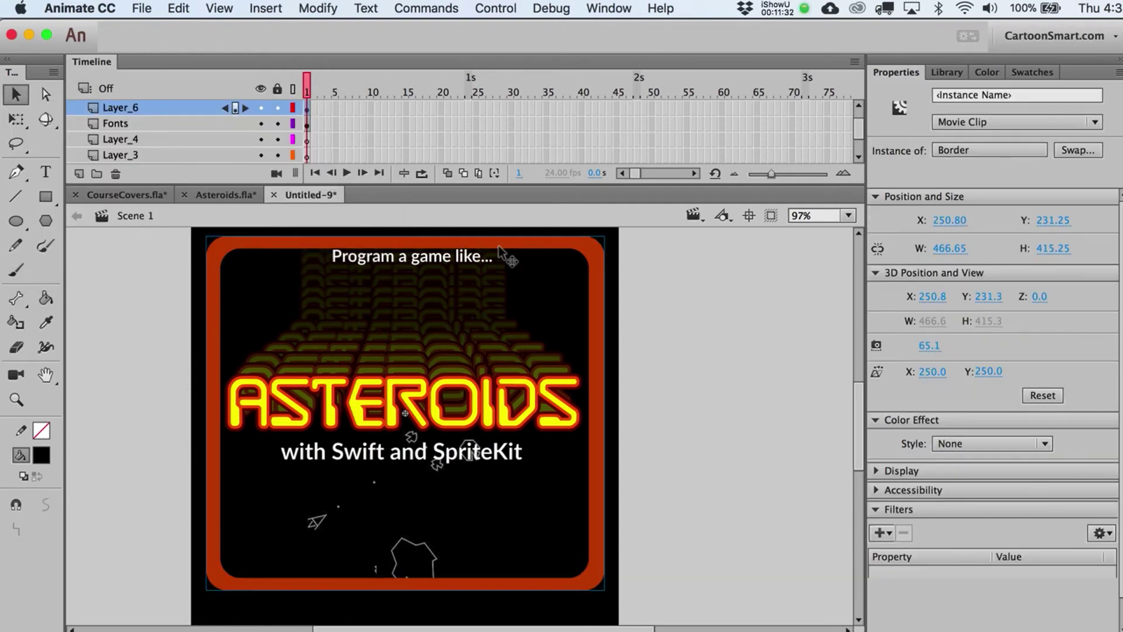
left_click_drag(585, 380, 663, 408)
left_click(643, 439)
left_click_drag(754, 408, 702, 366)
left_click(622, 369)
key("Delete")
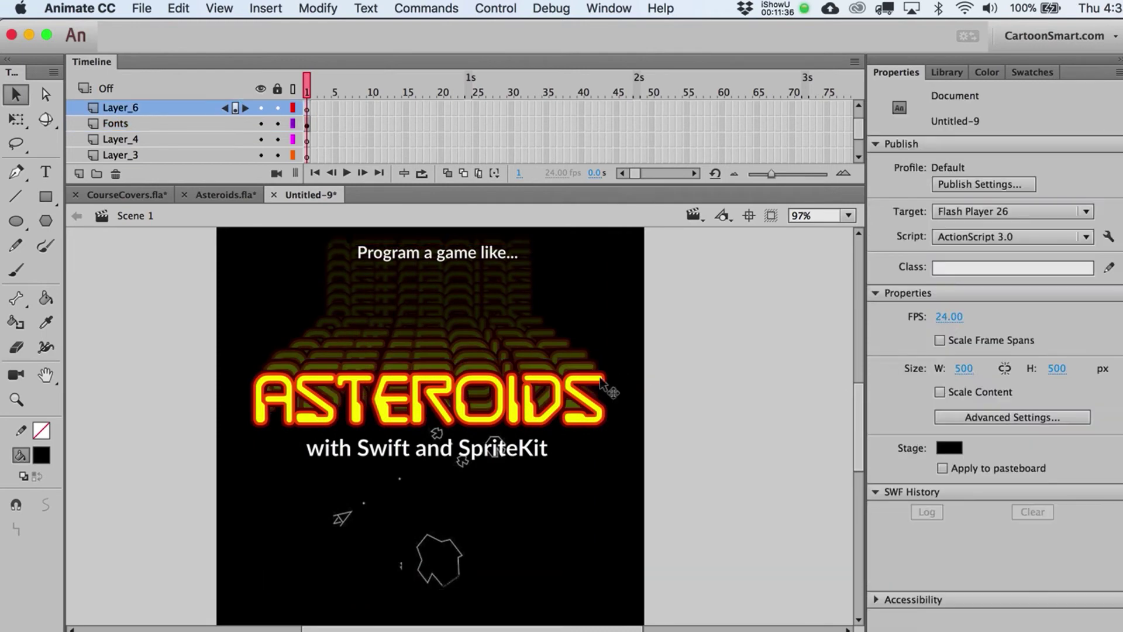
Nudge the border on Layer_4, then select all poster content and shift it about 28 px lower
left_click(560, 405)
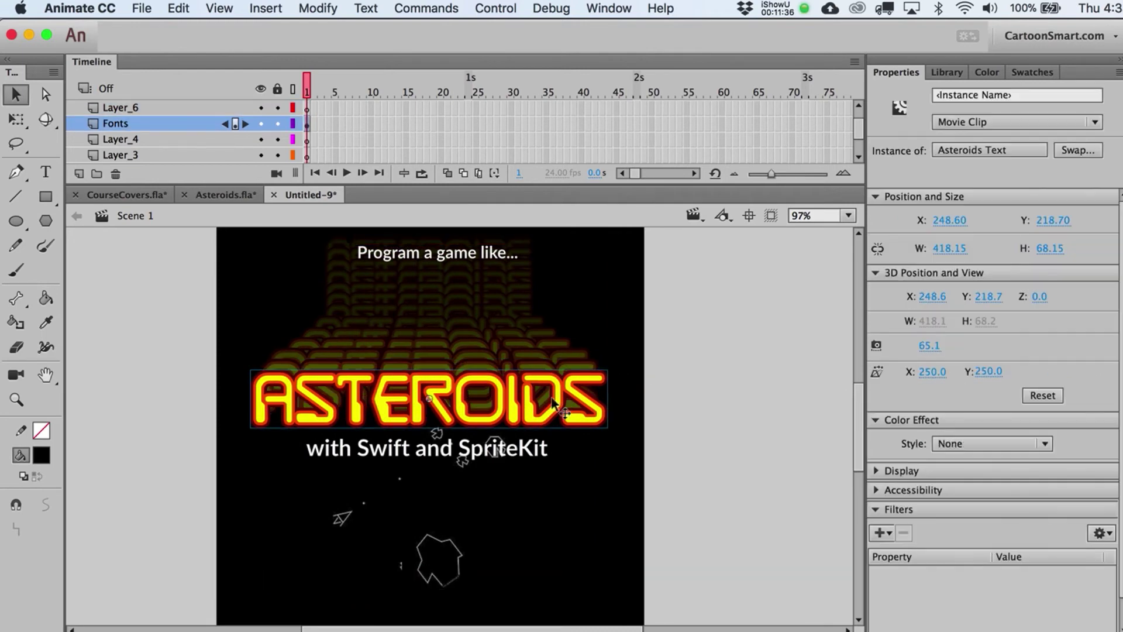
left_click(307, 135)
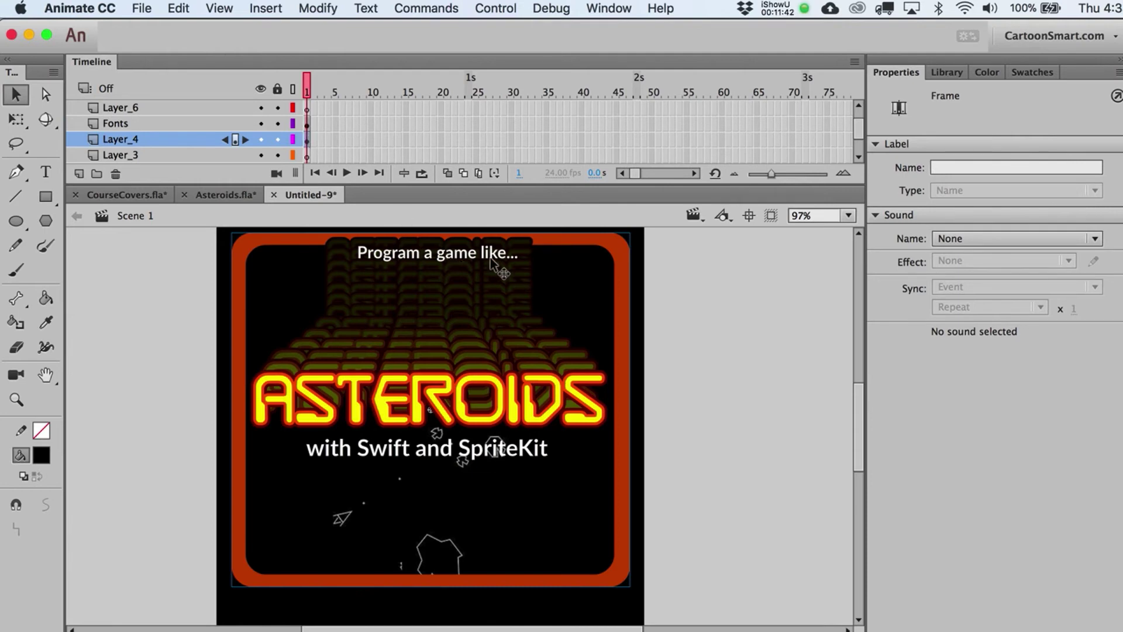
key("shift+Up")
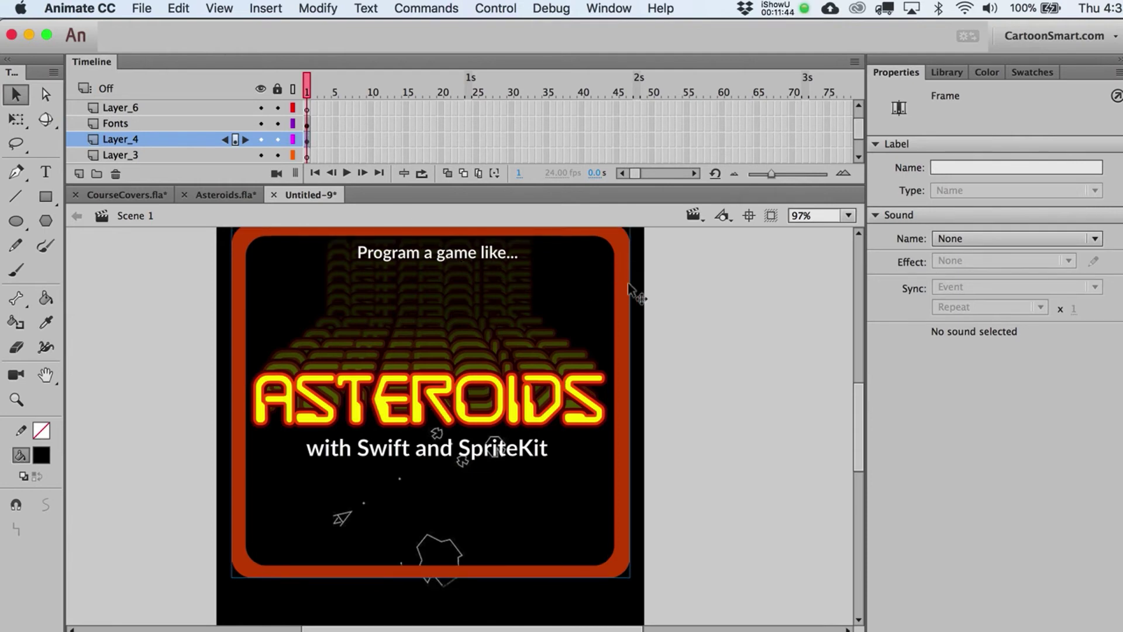
key("super+a")
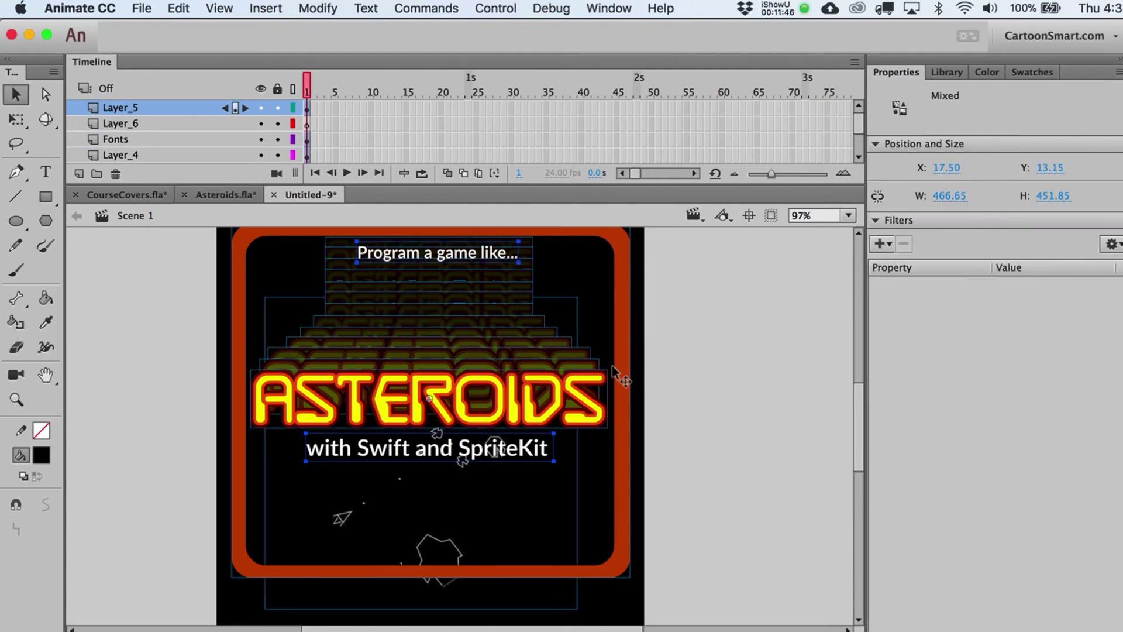
key("shift+Down")
key("shift+Down")
key("shift+Down")
key("shift+Down")
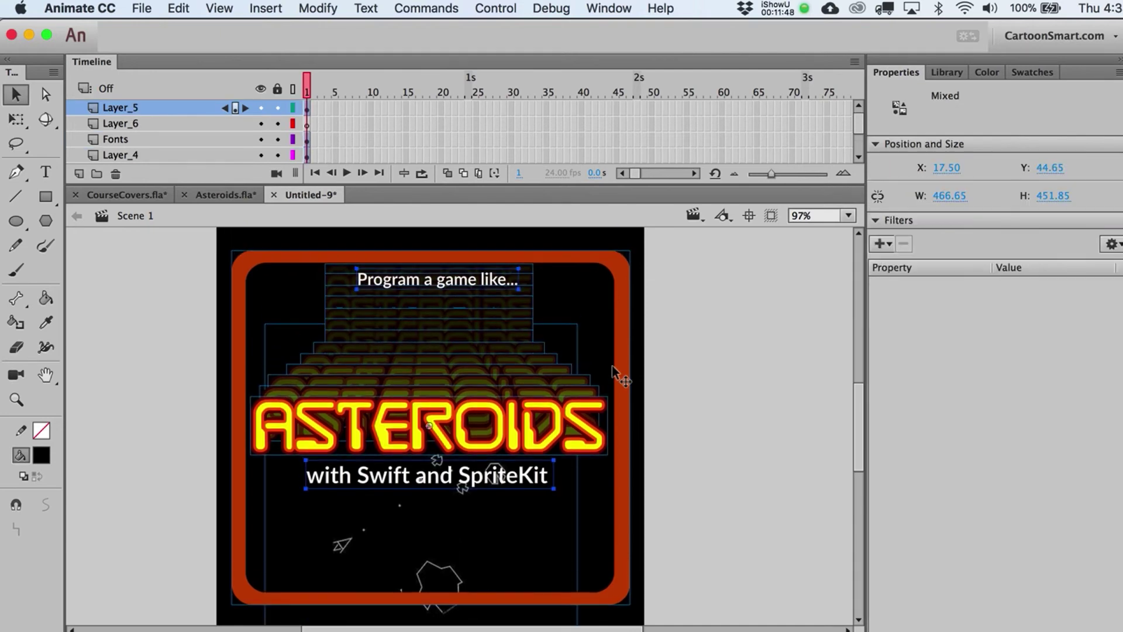
key("shift+Up")
key("shift+Down")
key("Up")
key("Up")
key("Up")
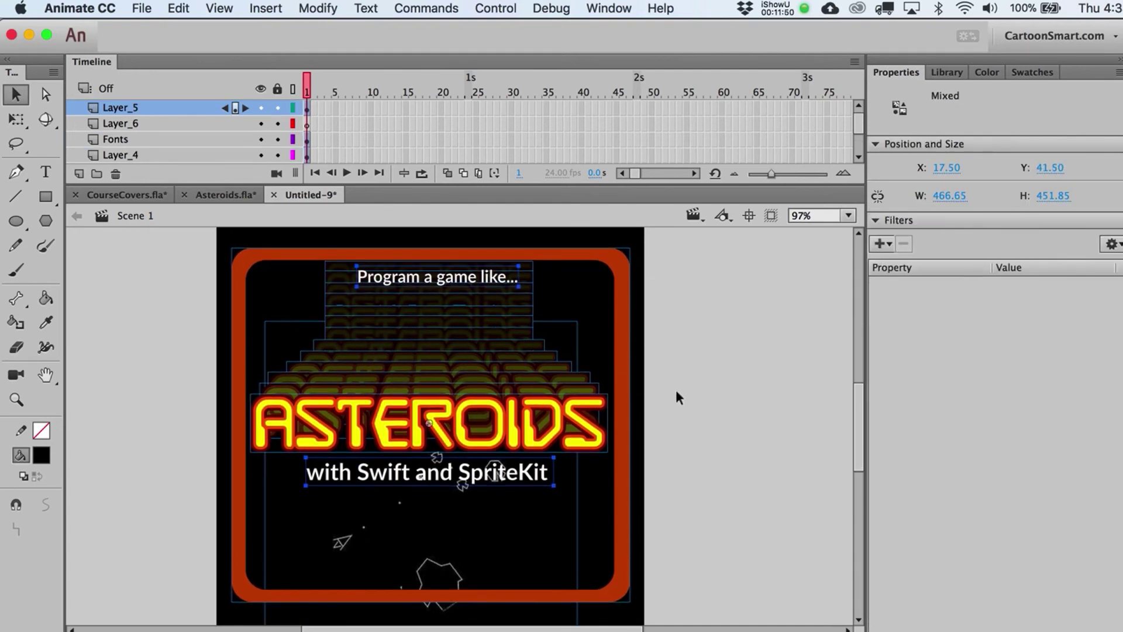
Select the Border frame, then the asteroid background image
left_click(676, 389)
left_click(619, 374)
left_click(680, 374)
left_click(626, 372)
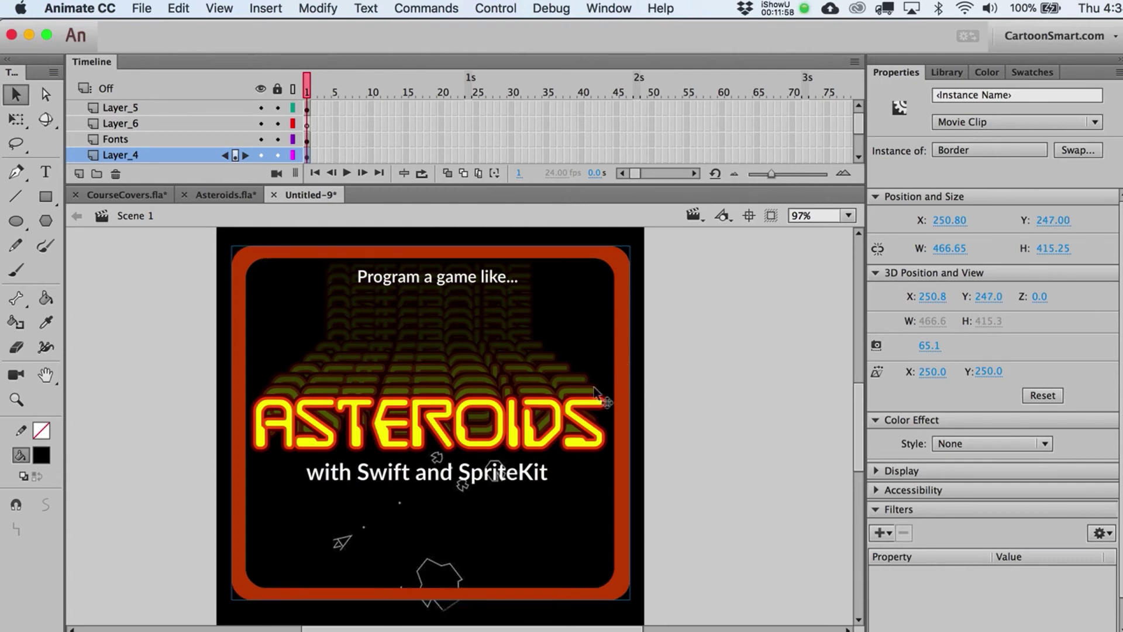
left_click(486, 539)
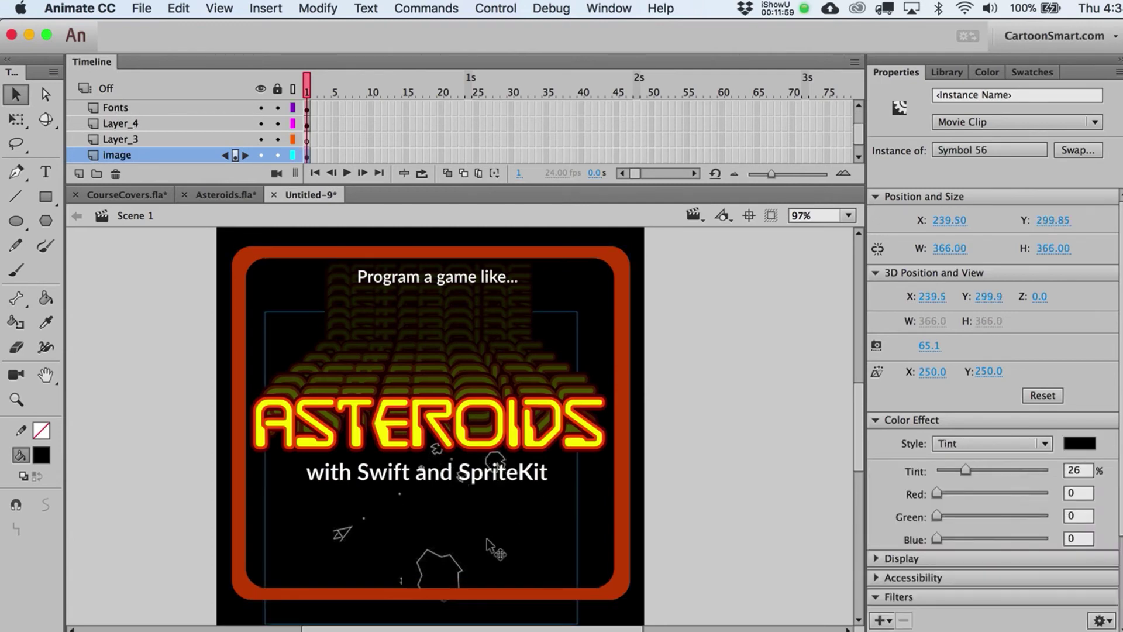
Free-transform the Border: stretch it taller, move it down about 13 px and widen it evenly
left_click(627, 448)
key("q")
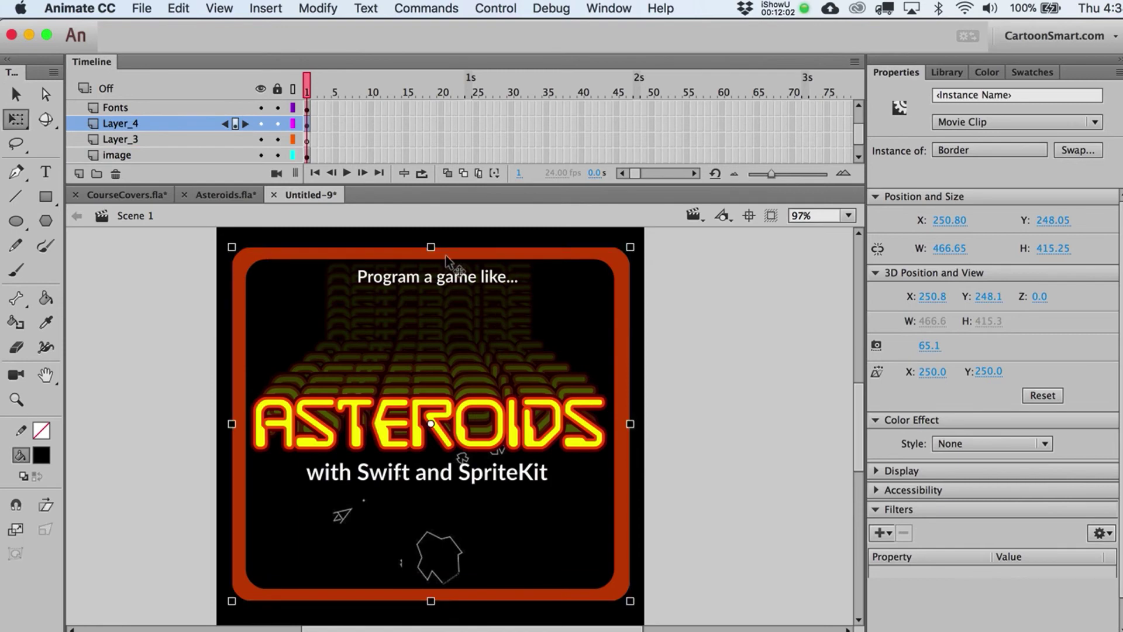
left_click_drag(431, 248, 431, 237)
left_click_drag(465, 303, 466, 311)
left_click(718, 418)
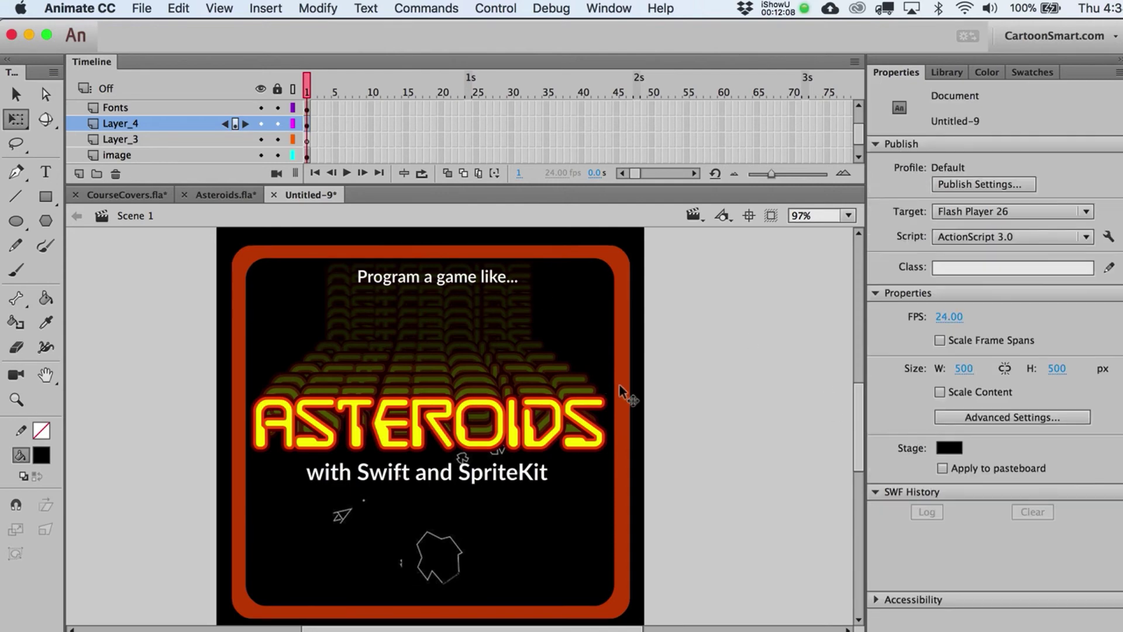
left_click(624, 404)
left_click_drag(632, 432, 636, 432)
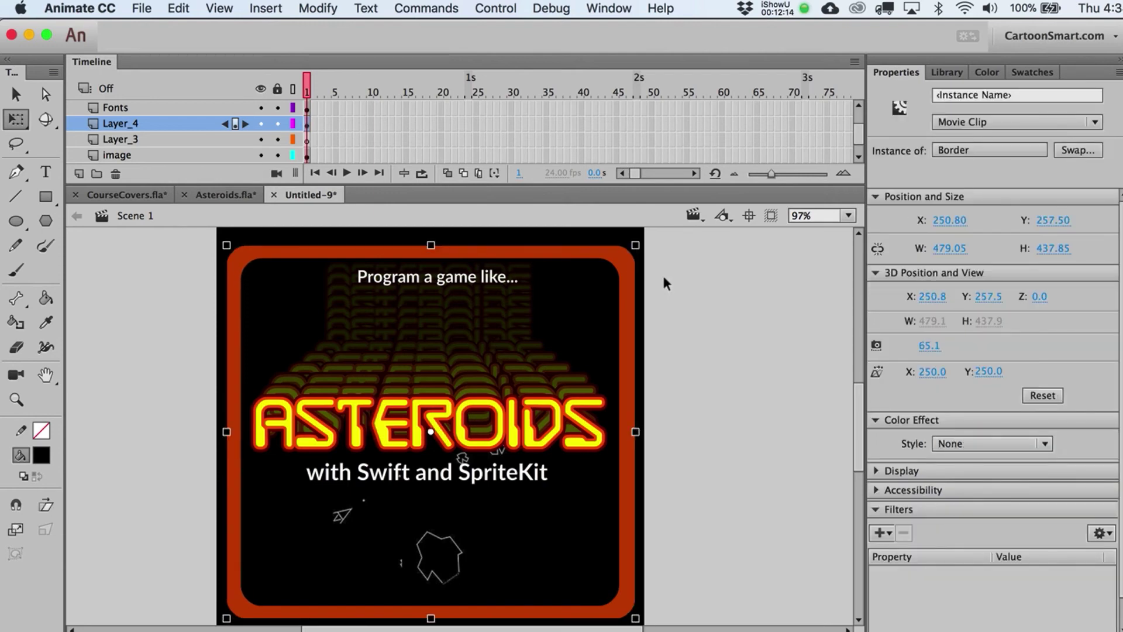
left_click_drag(635, 245, 625, 253)
key("super+z")
Scale the Border copy to 90% (431.15 × 394.05) and tint it 61% black
key("super+alt+s")
key("Return")
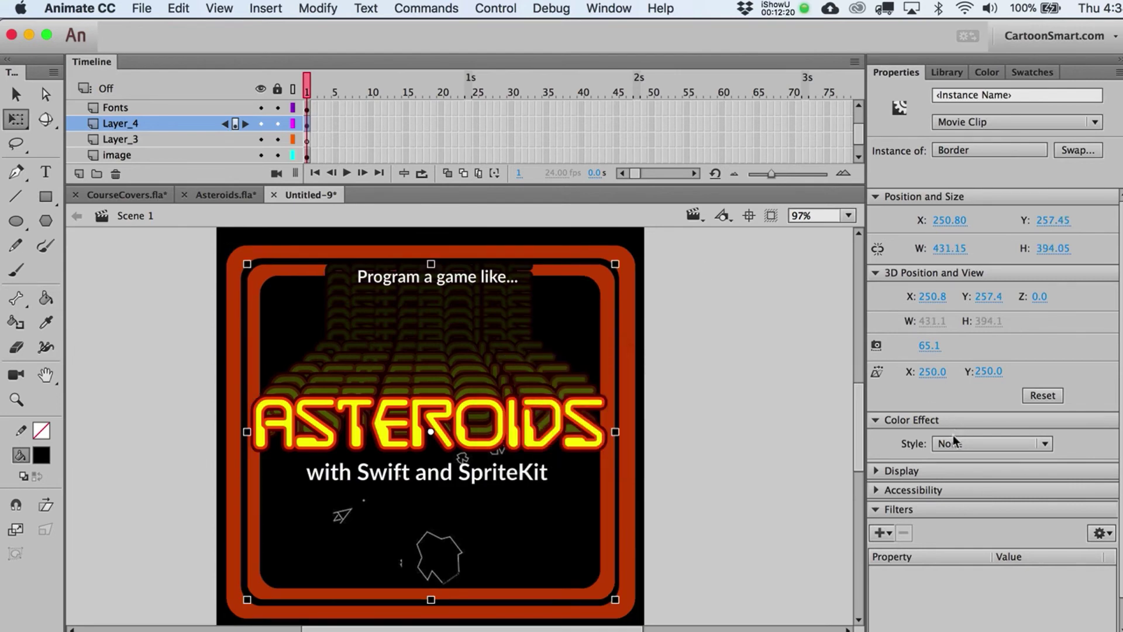
left_click(964, 446)
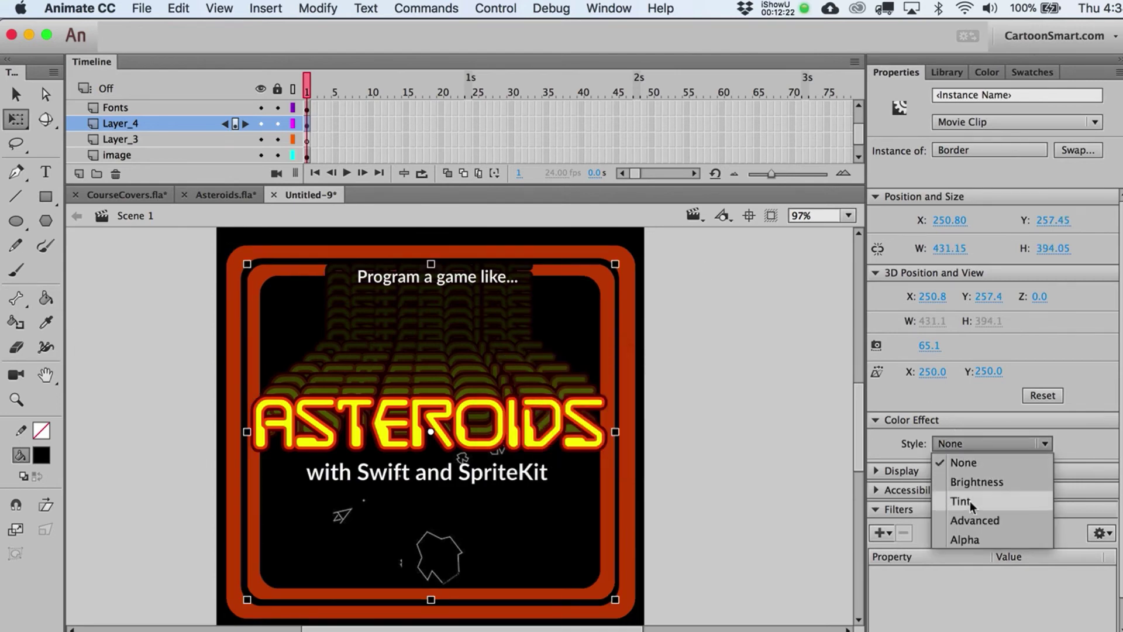
left_click(960, 501)
mouse_move(1023, 471)
left_mouse_down()
mouse_move(984, 472)
mouse_move(1004, 471)
left_mouse_up()
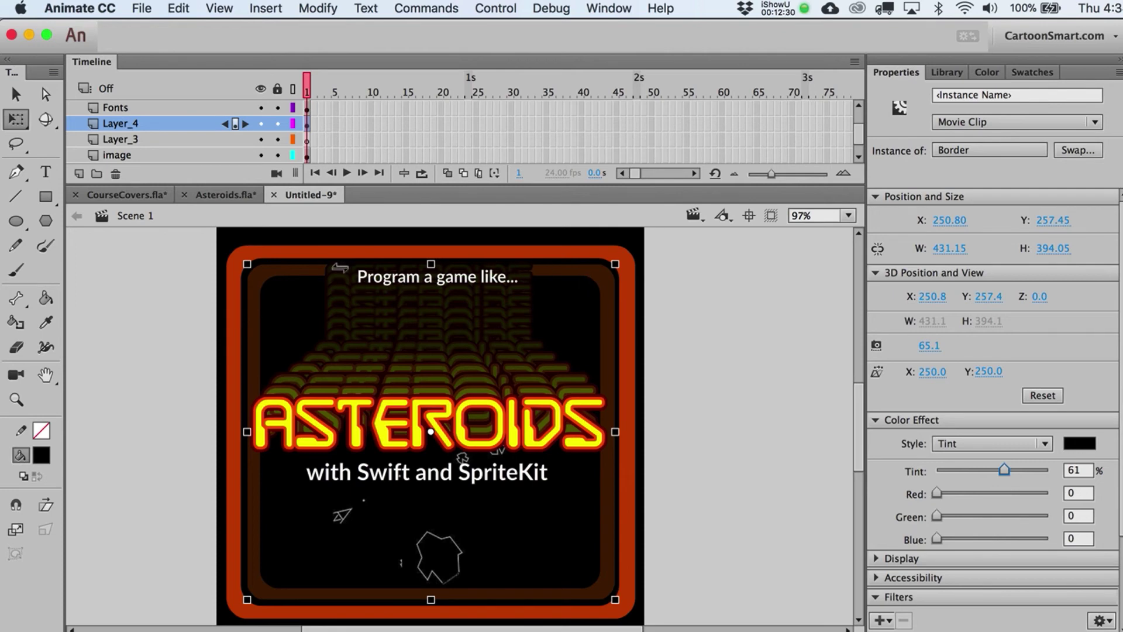
key("v")
left_click(679, 338)
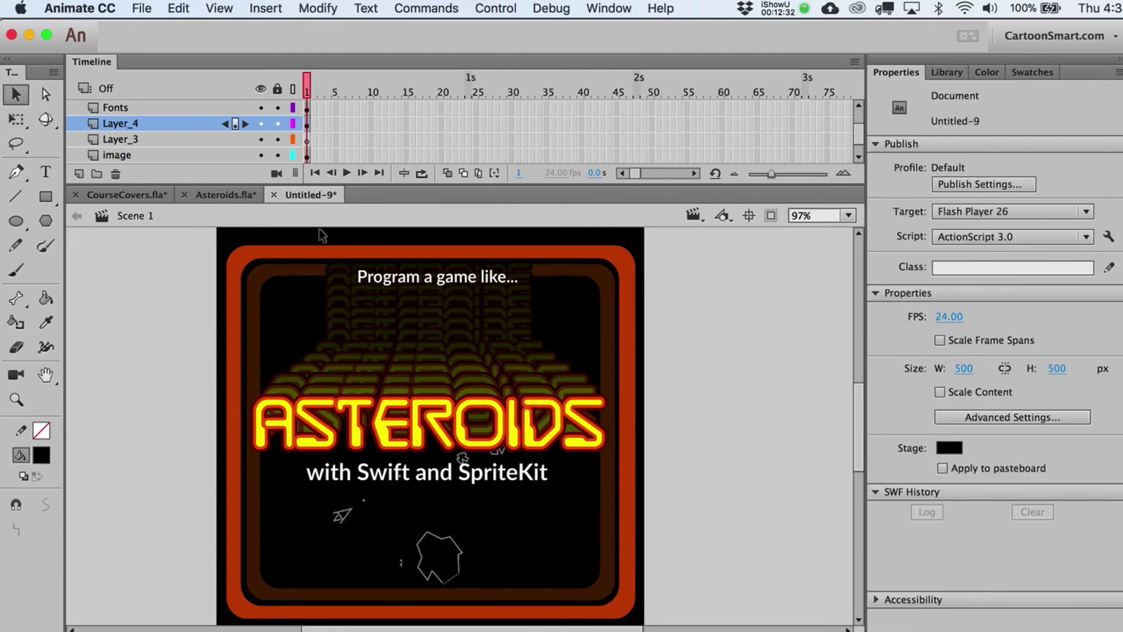
left_click_drag(306, 233, 567, 340)
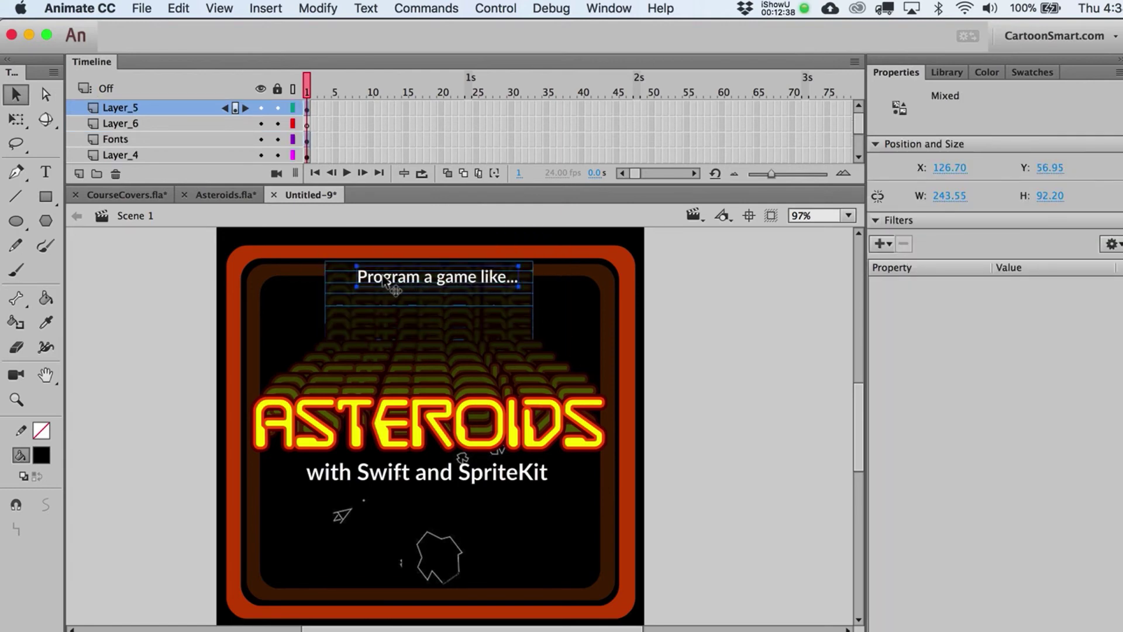
left_click(386, 316)
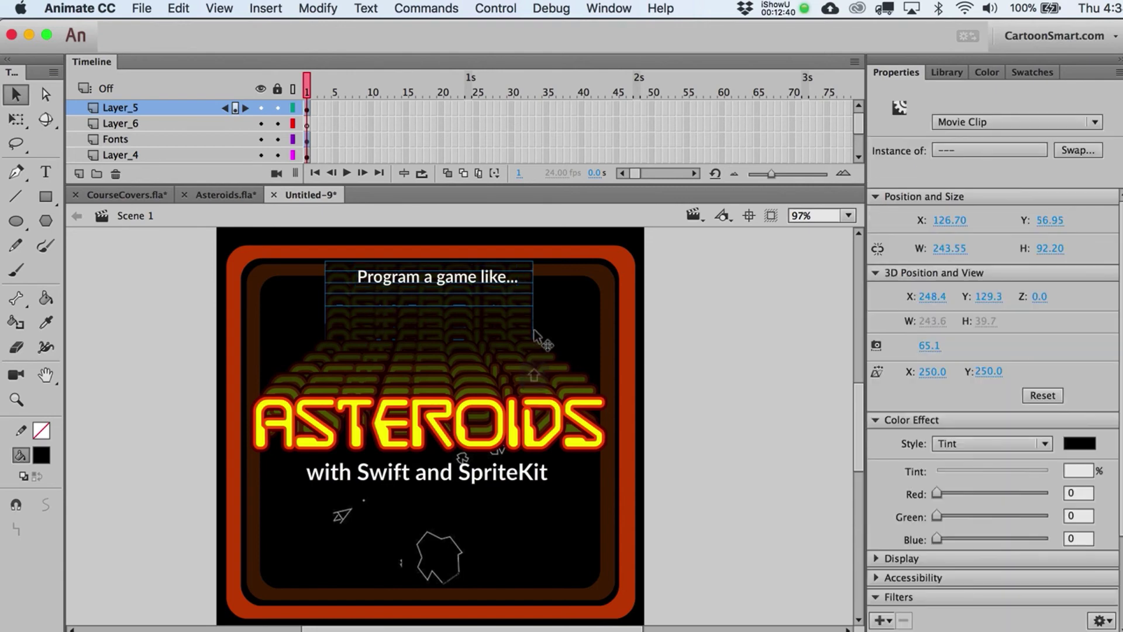
key("Escape")
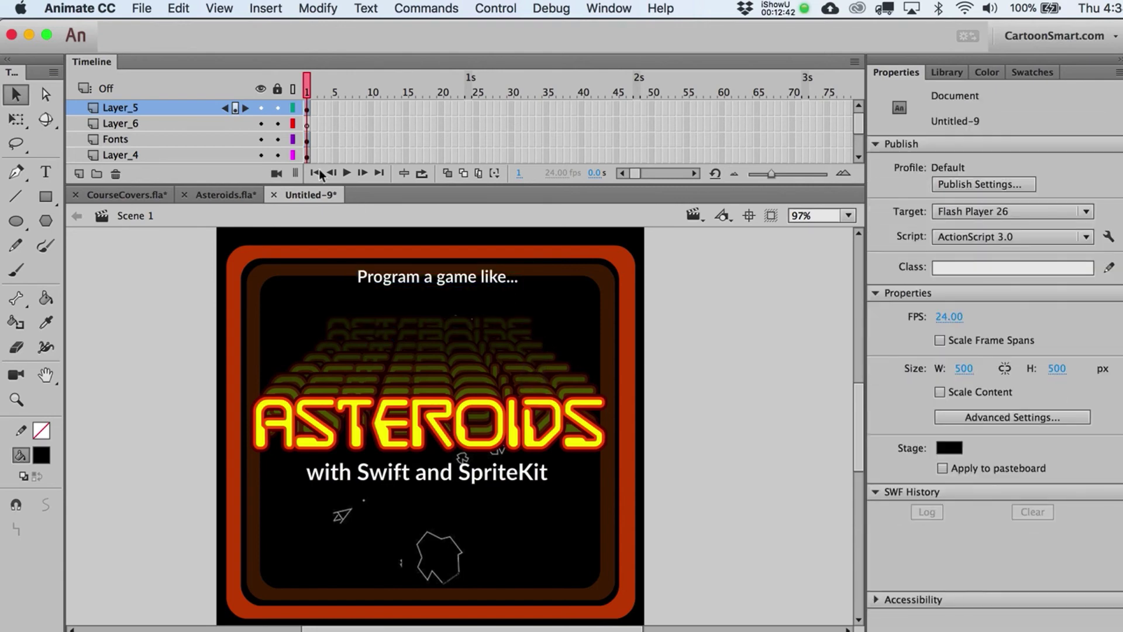
scroll(323, 133, "down", 2)
left_click(307, 139)
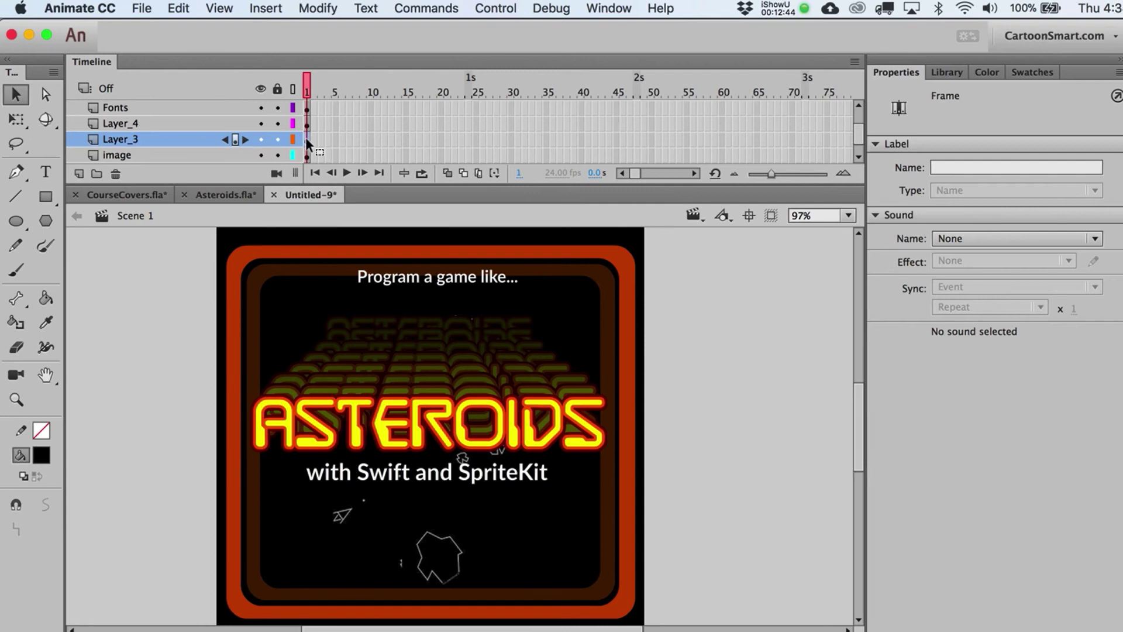
left_click(306, 142)
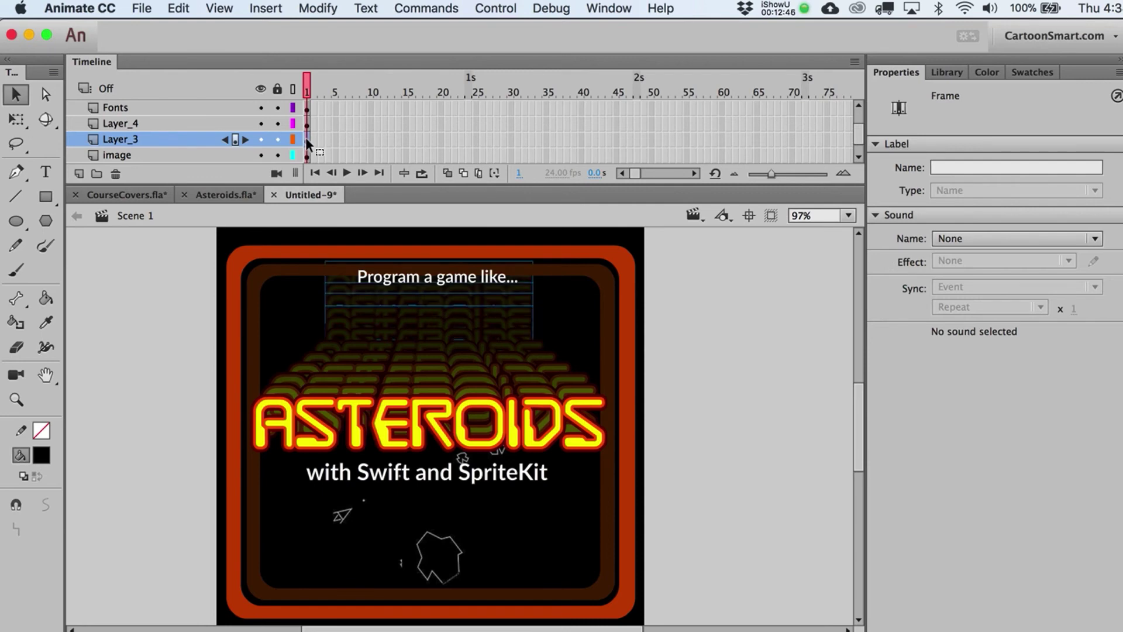
left_click(659, 377)
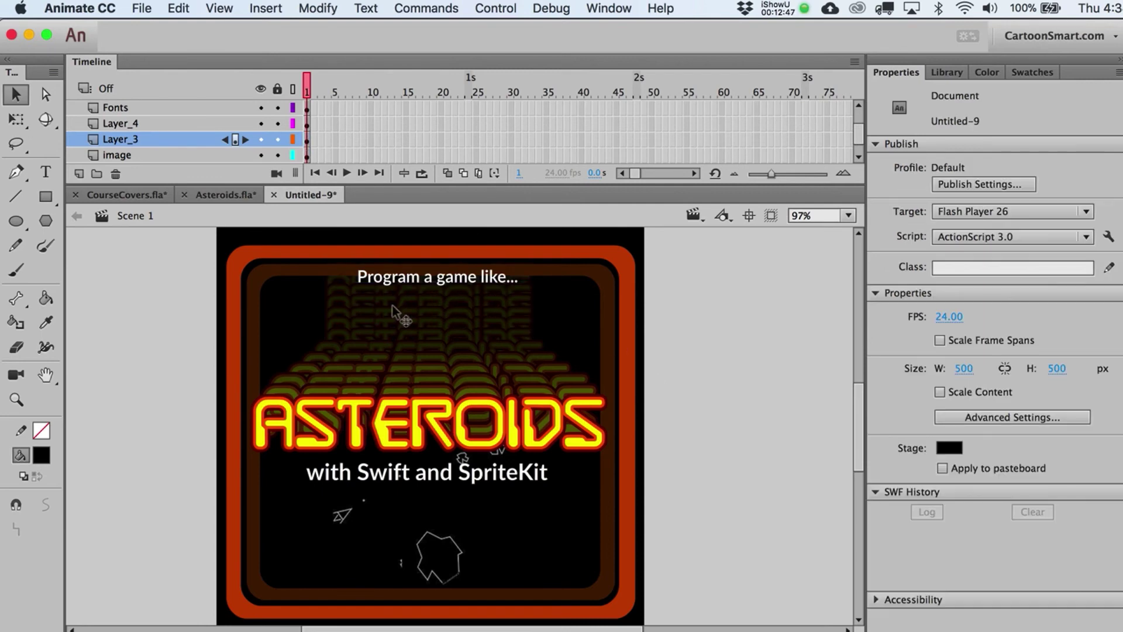
left_click(286, 275)
left_click(290, 271)
left_click(291, 272)
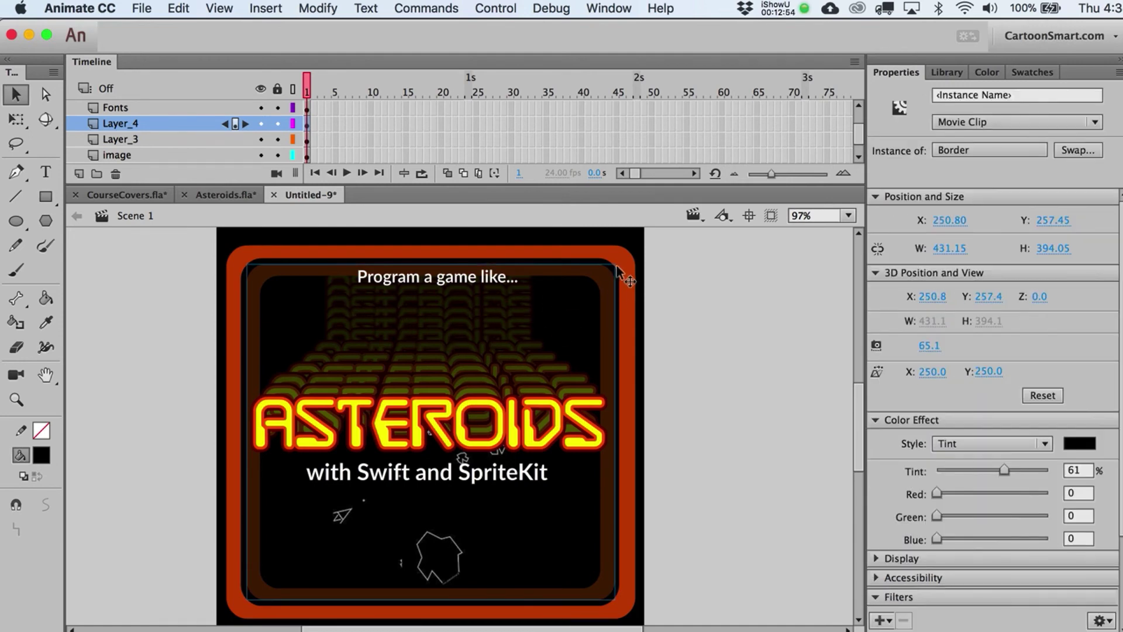
Scale the inner Border to 95% (392.85 × 359.15) and deepen its black tint to 83%
key("super+alt+s")
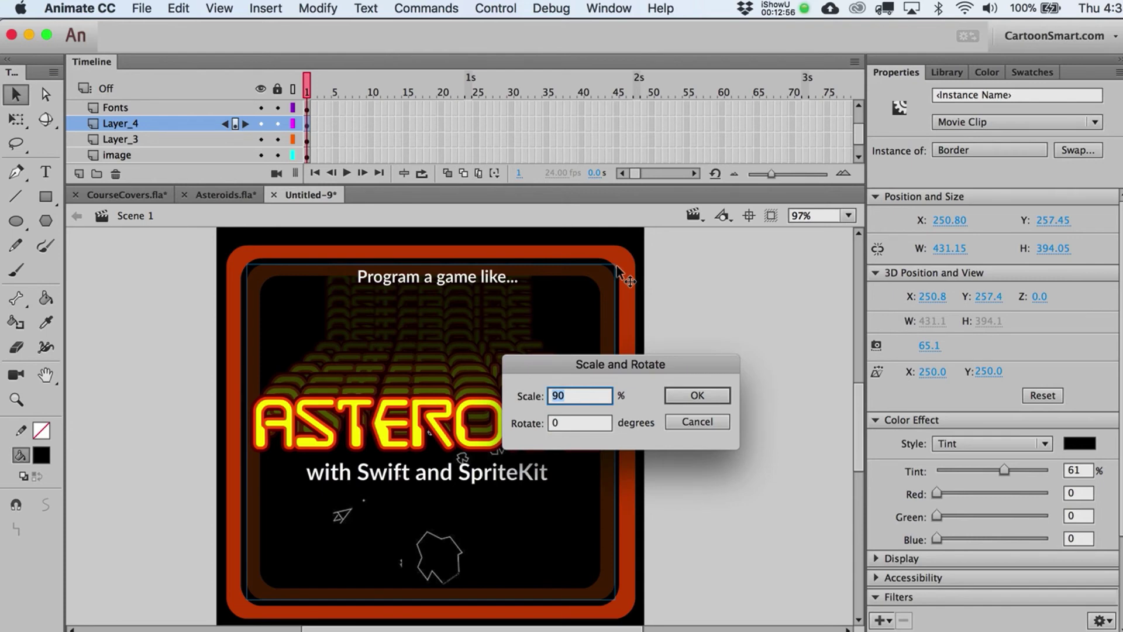
type("95")
key("Return")
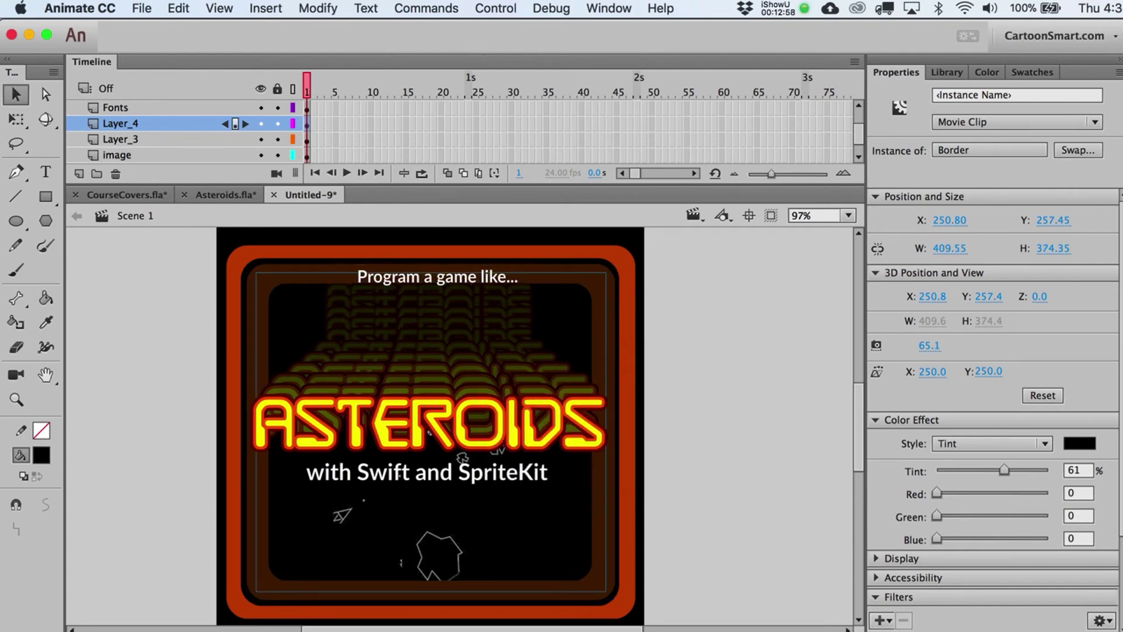
key("super+shift+Down")
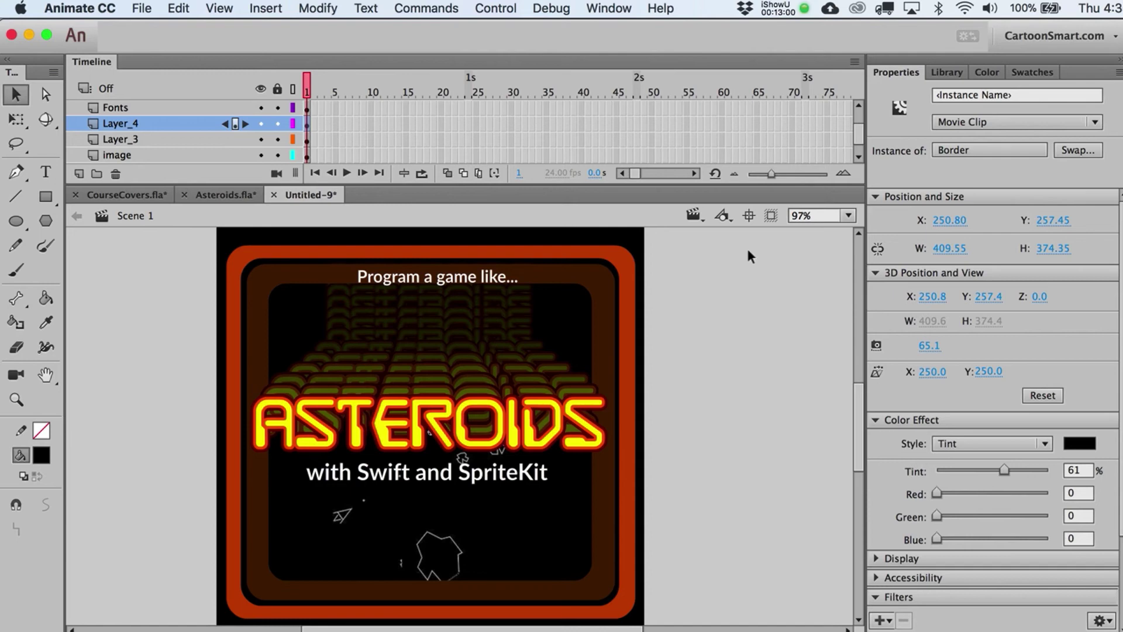
left_click_drag(1005, 469, 1028, 469)
key("q")
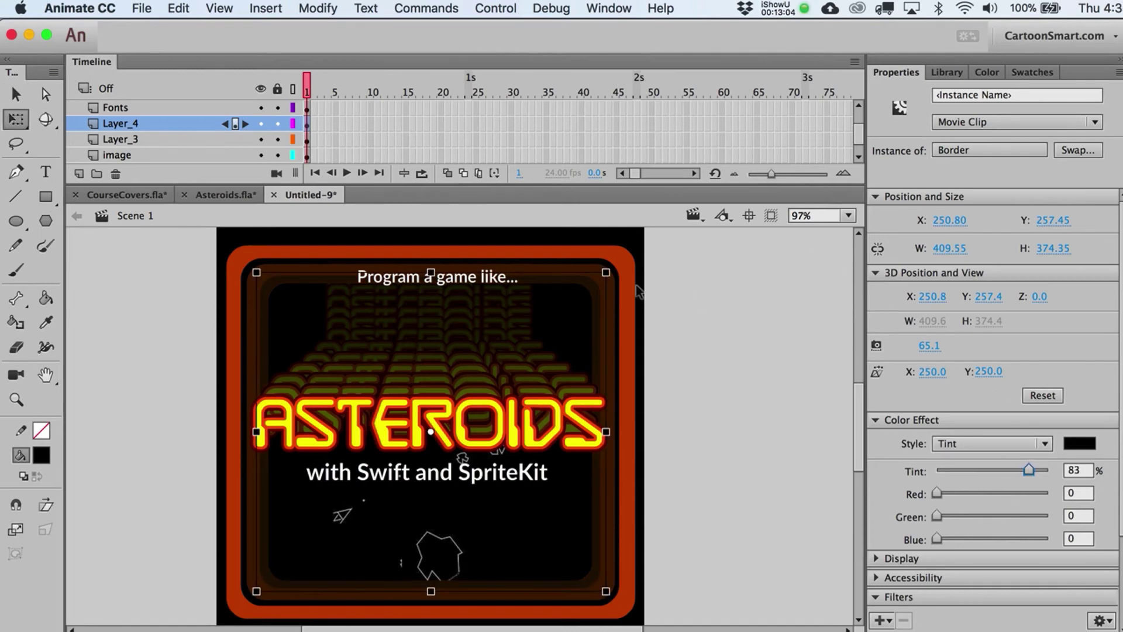
key("v")
left_click(769, 328)
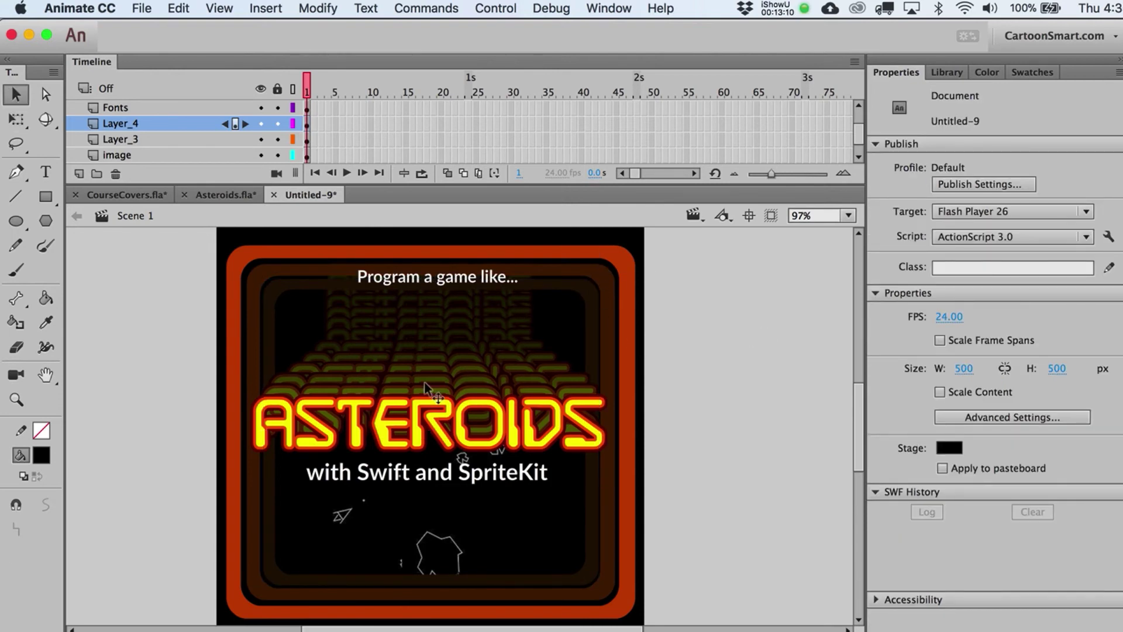
Shrink the asteroid image to 311.90 px square and place it at X 242.95, Y 286.15
left_click(441, 553)
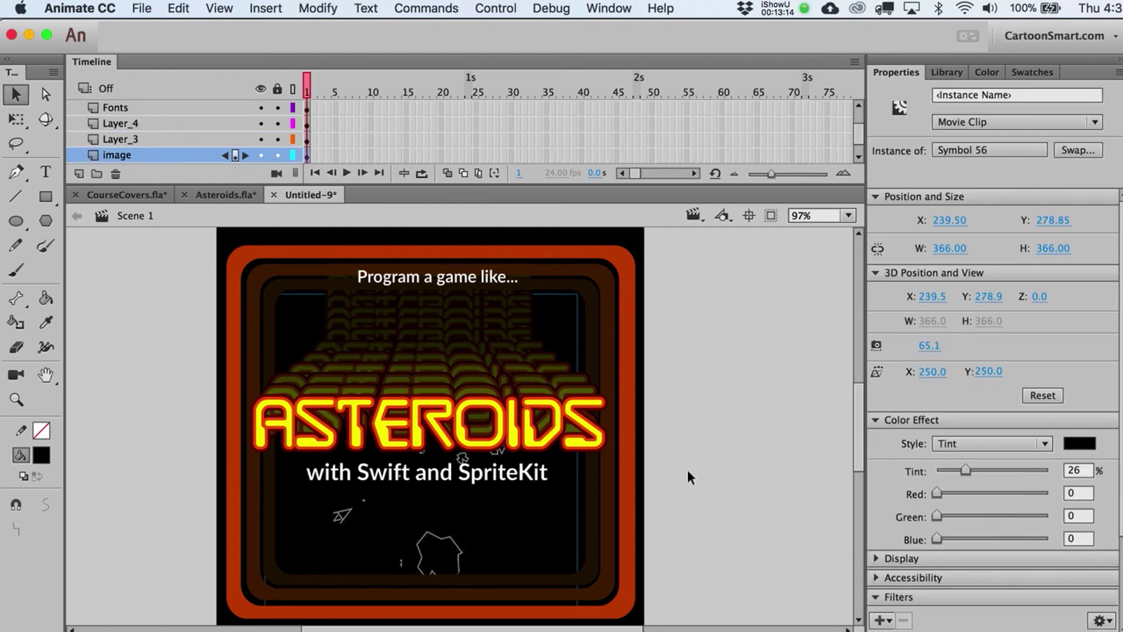
scroll(679, 369, "down", 2)
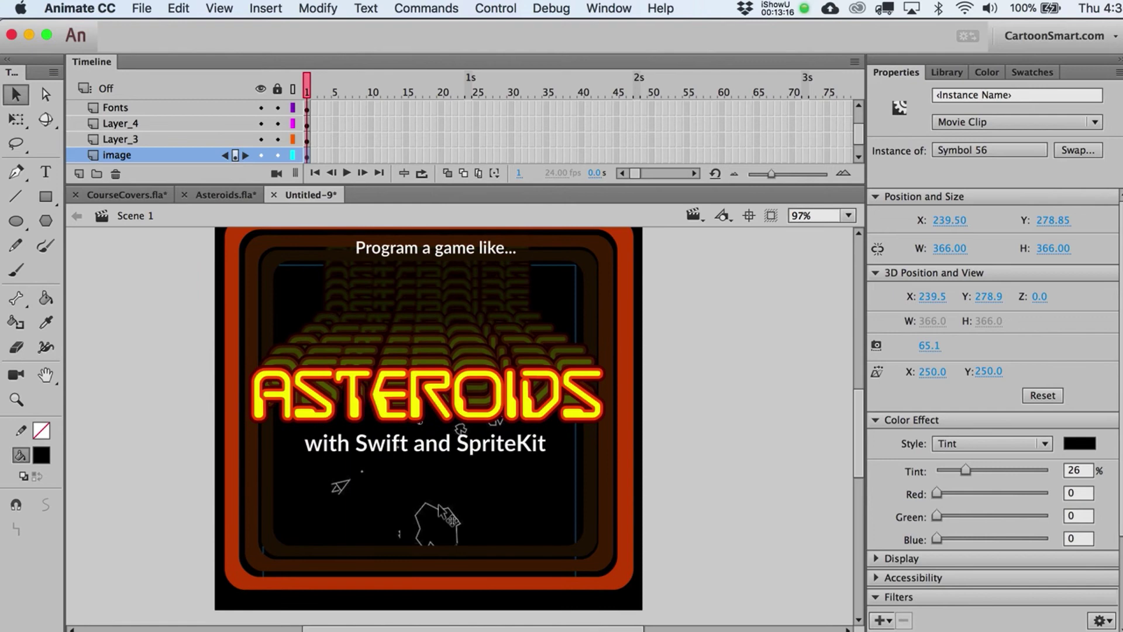
left_click_drag(438, 505, 440, 494)
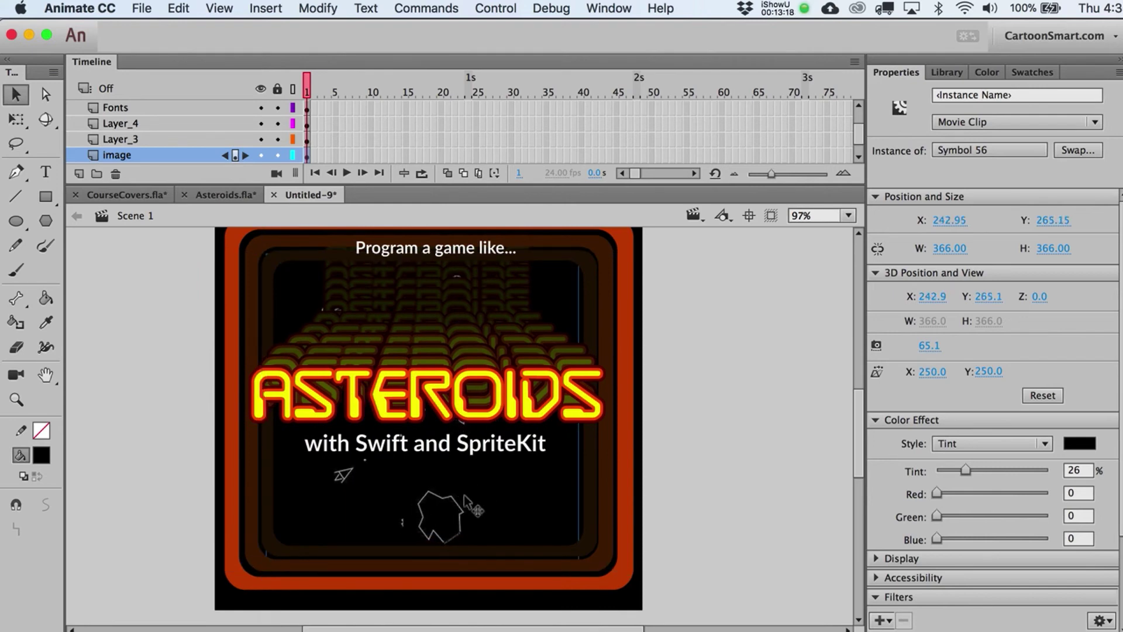
key("q")
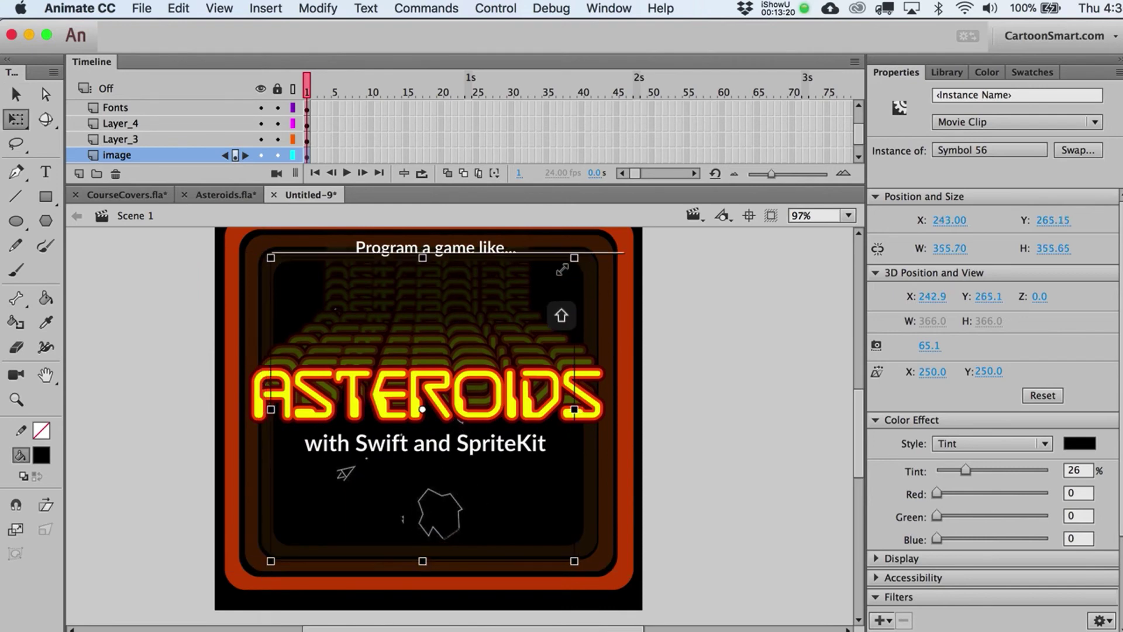
left_click_drag(598, 257, 556, 274)
key("v")
key("Down")
key("Down")
key("Down")
key("Down")
key("Down")
key("Down")
key("Down")
key("Down")
key("Down")
key("Down")
key("Down")
key("Down")
key("Down")
key("Down")
key("Down")
key("Down")
key("Down")
key("Down")
key("Down")
key("Down")
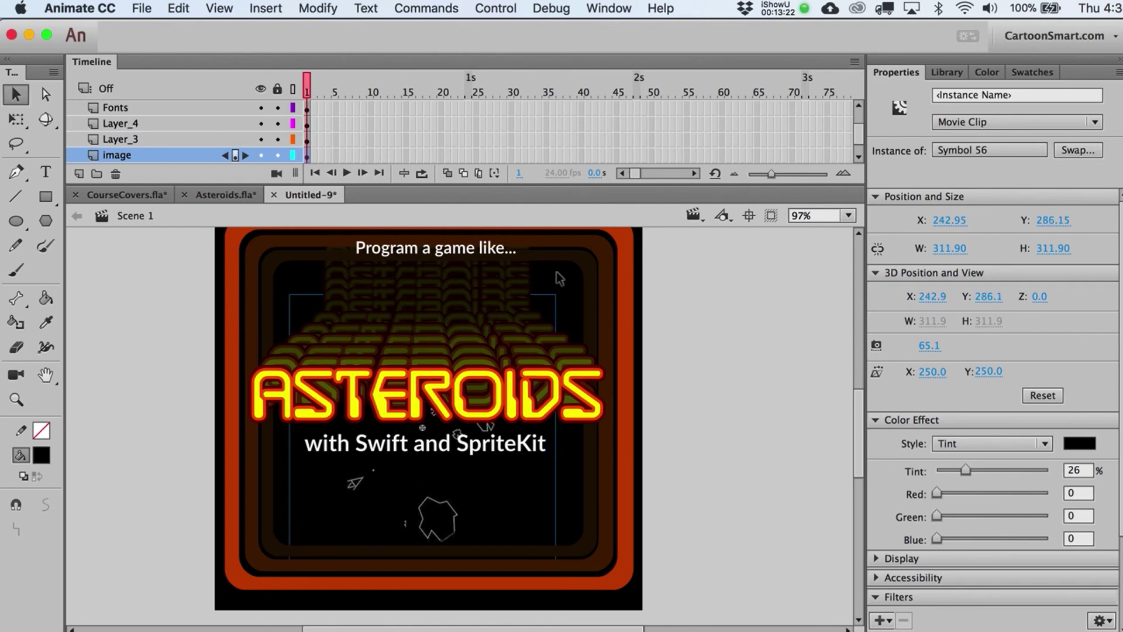
left_click(722, 347)
scroll(722, 348, "up", 1)
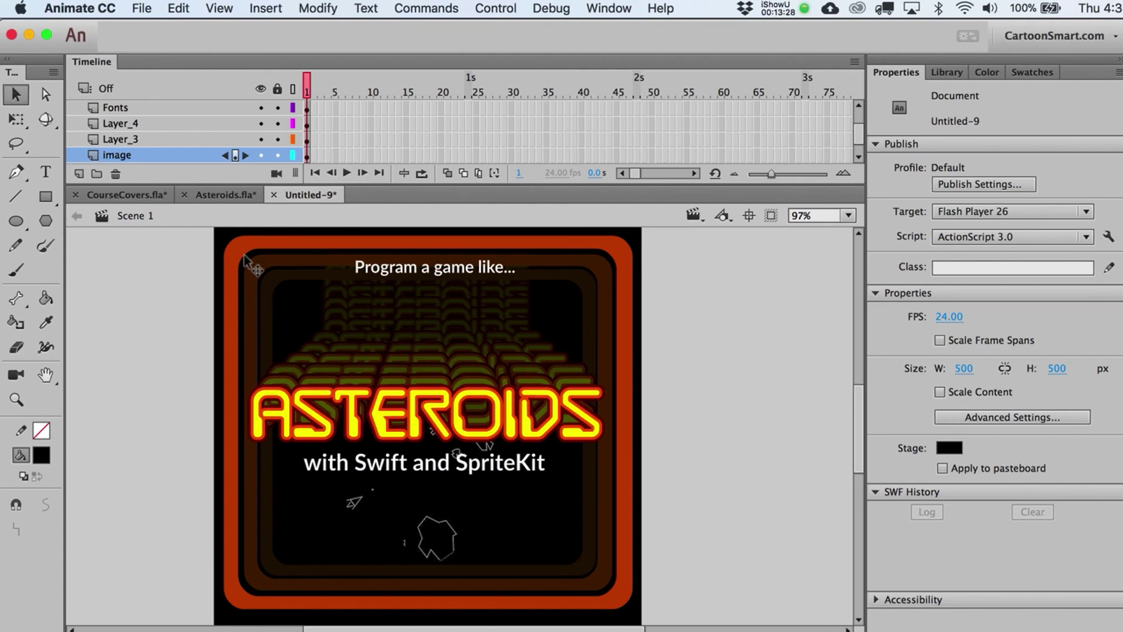
Target Layer_6 and set the rectangle corner radius to 0 for square corners
left_click(47, 198)
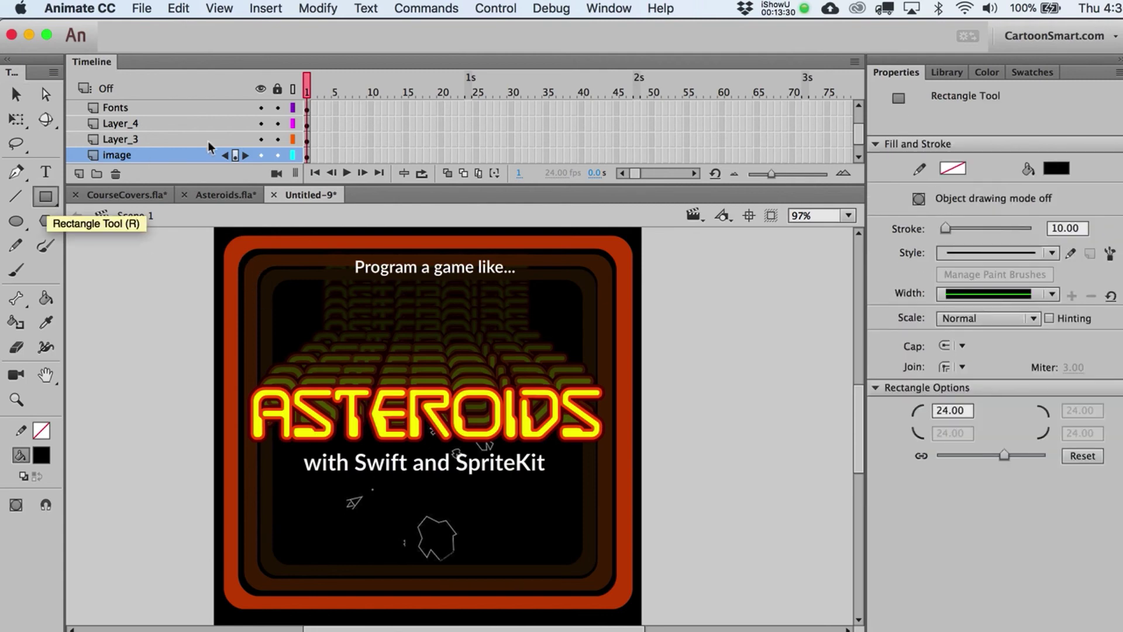
left_click(149, 110)
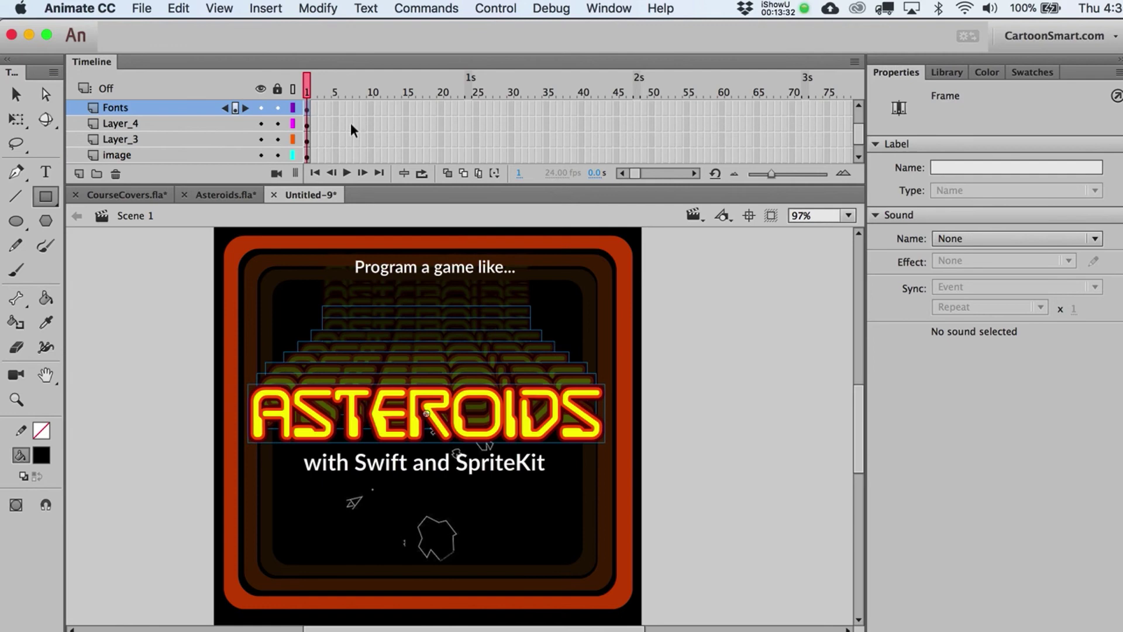
scroll(350, 124, "up", 1)
key("v")
left_click(229, 289)
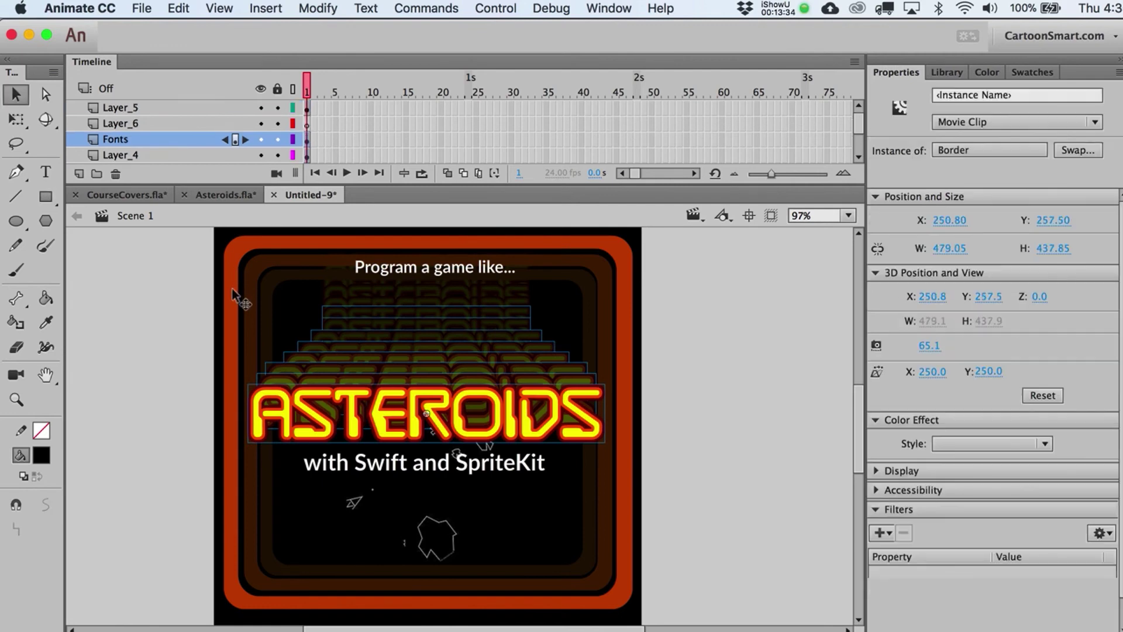
left_click(307, 125)
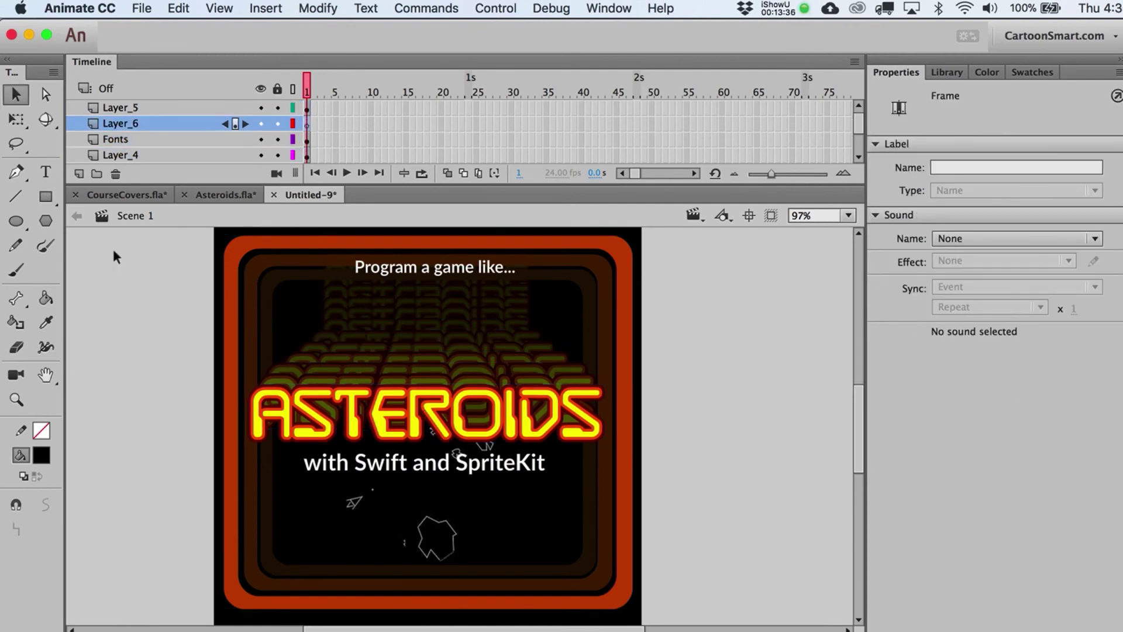
left_click(46, 196)
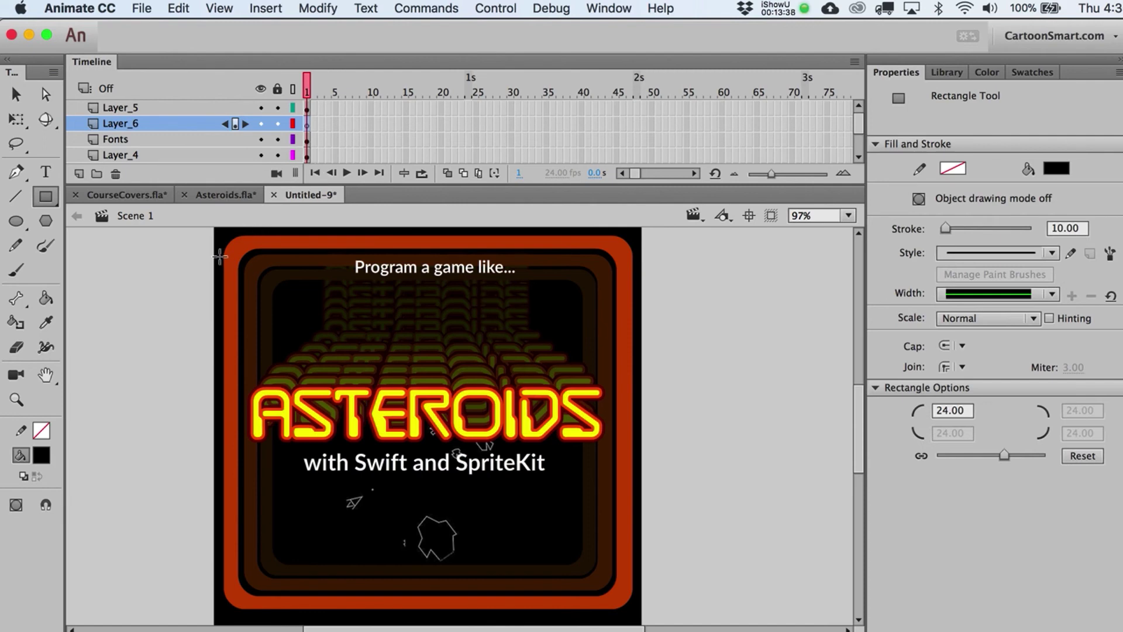
left_click_drag(220, 256, 275, 579)
double_click(949, 409)
type("0")
key("Return")
Draw a black rectangle over the poster's left edge and slant its corners into a trapezoid
left_click_drag(205, 247, 296, 589)
key("v")
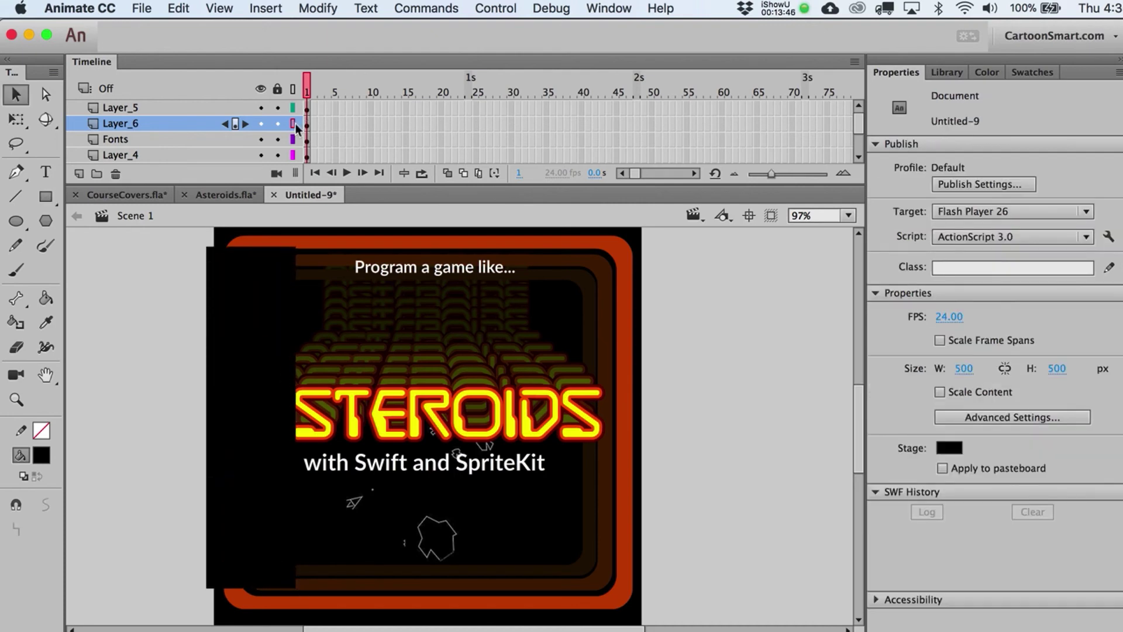
left_click(293, 123)
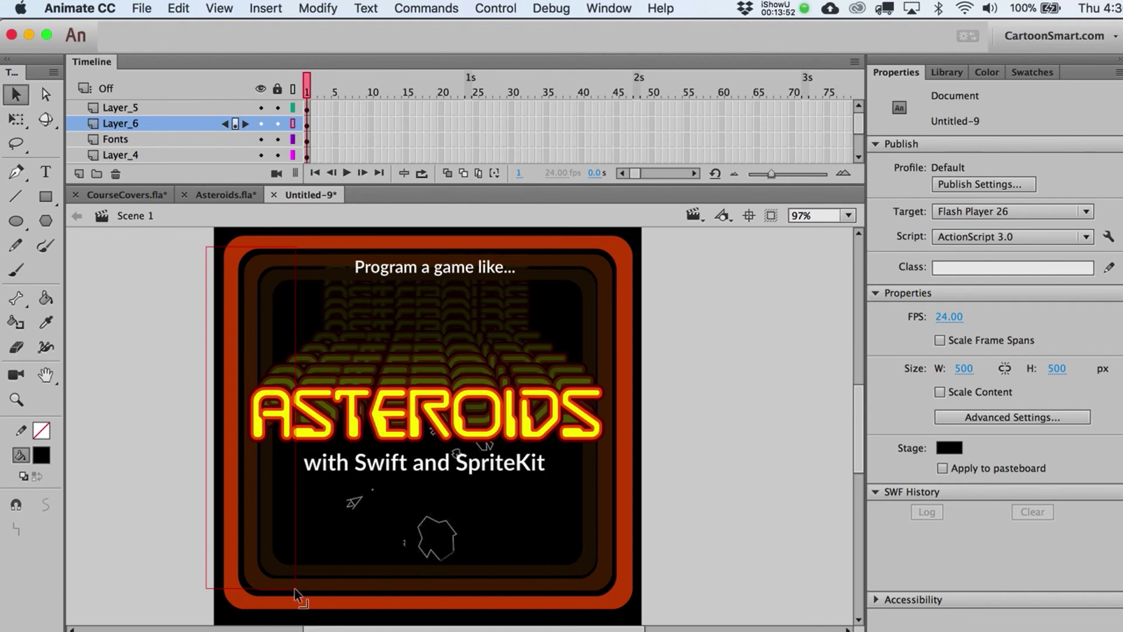
left_click_drag(295, 570, 291, 547)
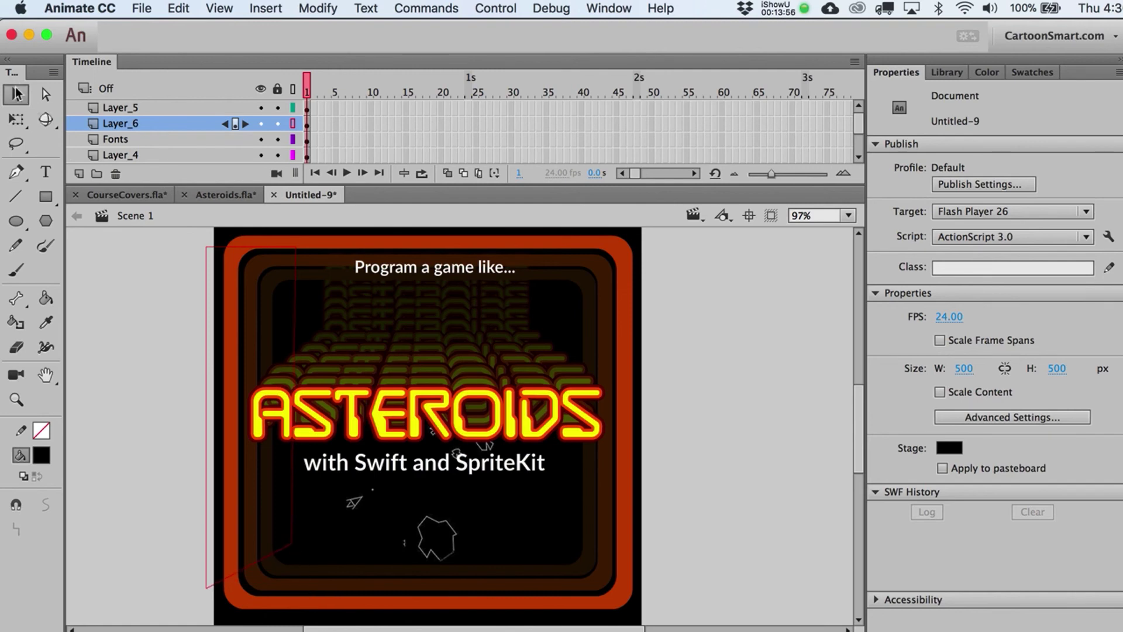
left_click_drag(297, 247, 289, 296)
left_click_drag(293, 544, 291, 546)
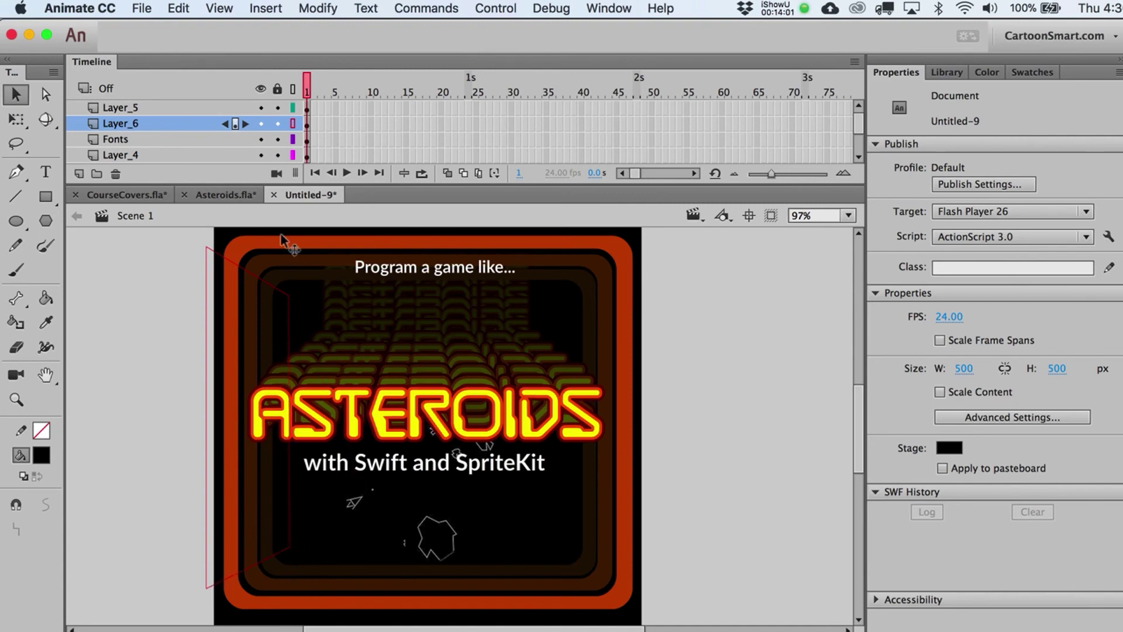
left_click(292, 123)
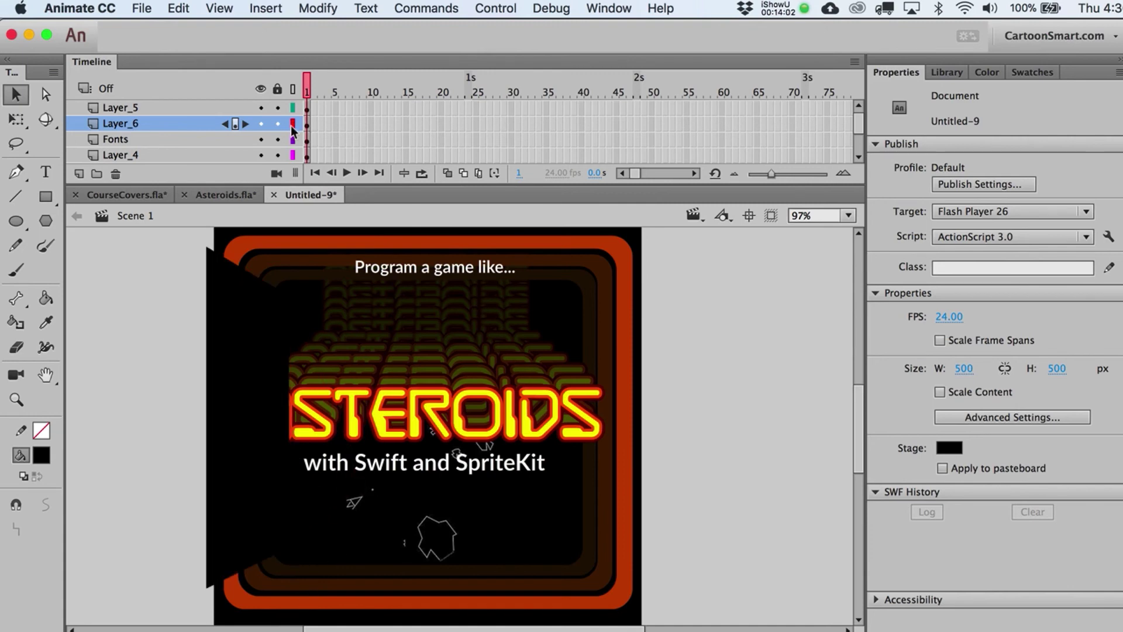
Convert the black trapezoid into a movie clip and set its Alpha to 44%
left_click(250, 375)
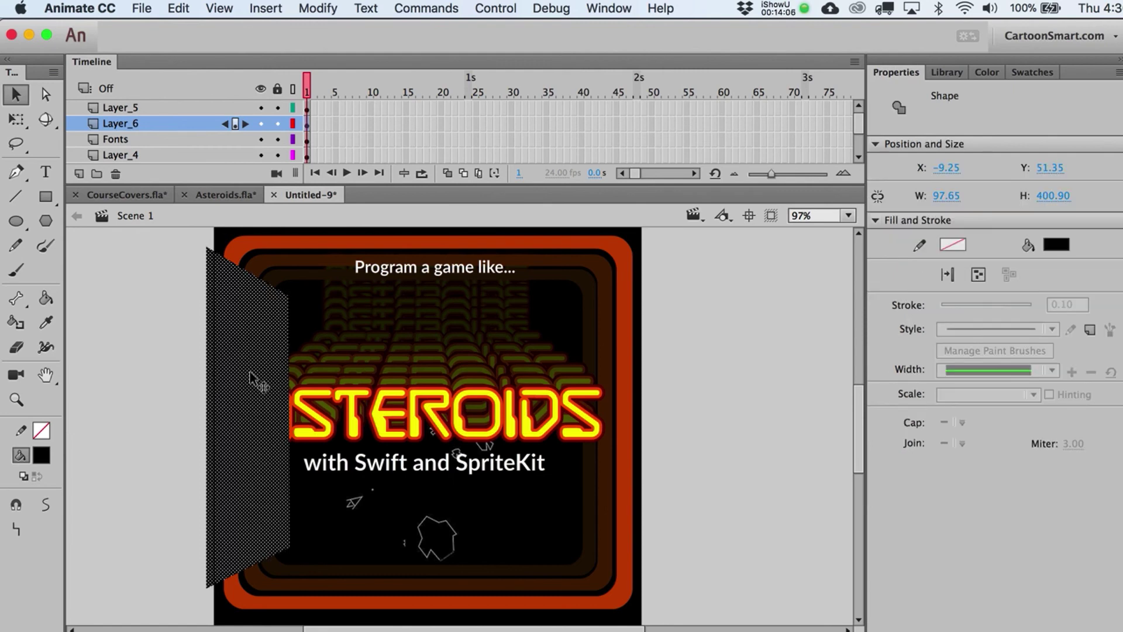
key("F8")
key("Return")
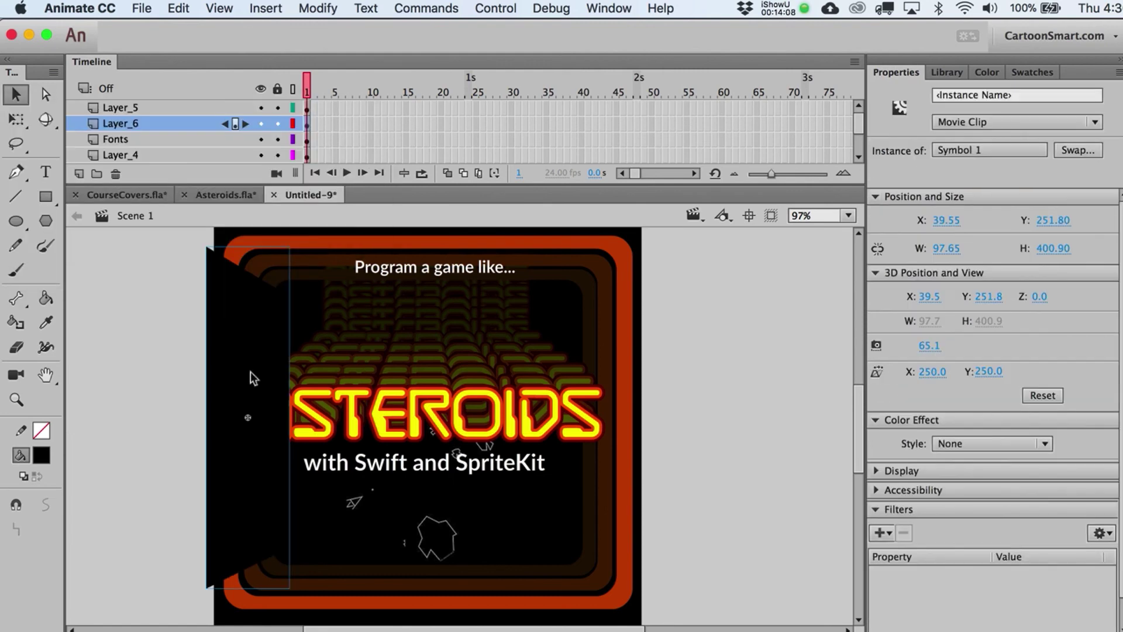
left_click(875, 469)
scroll(932, 469, "down", 3)
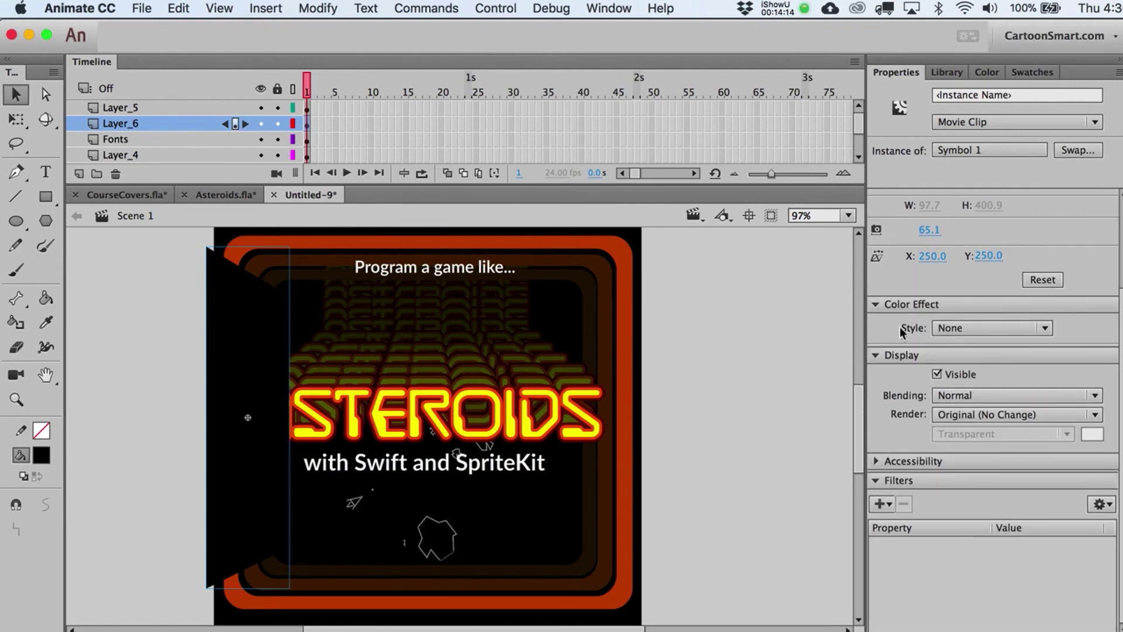
left_click(974, 328)
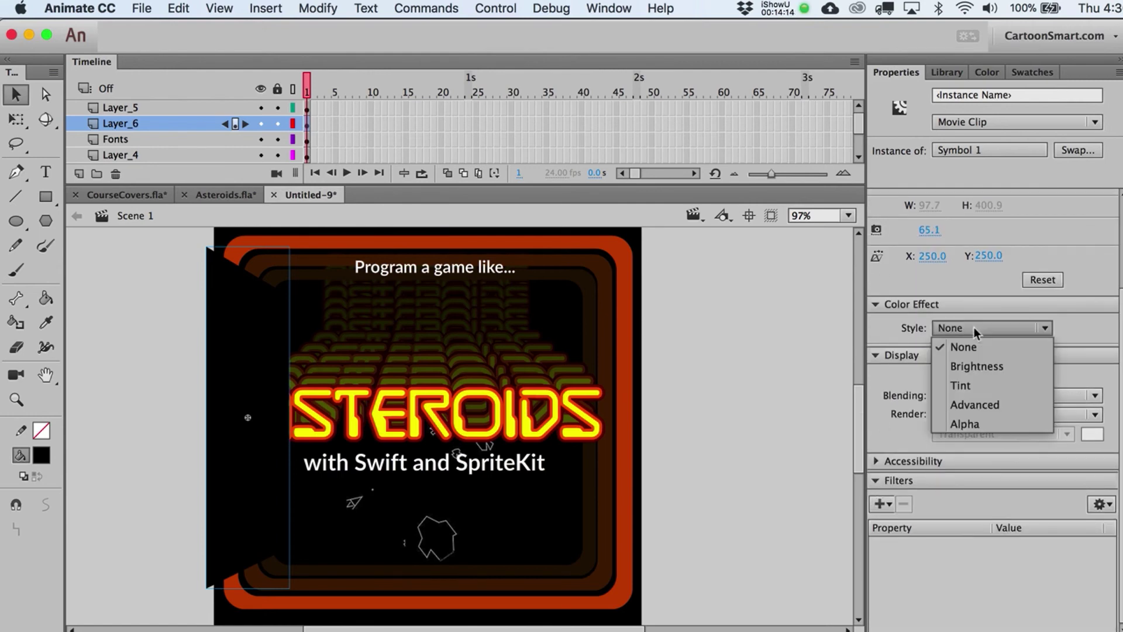
left_click(959, 421)
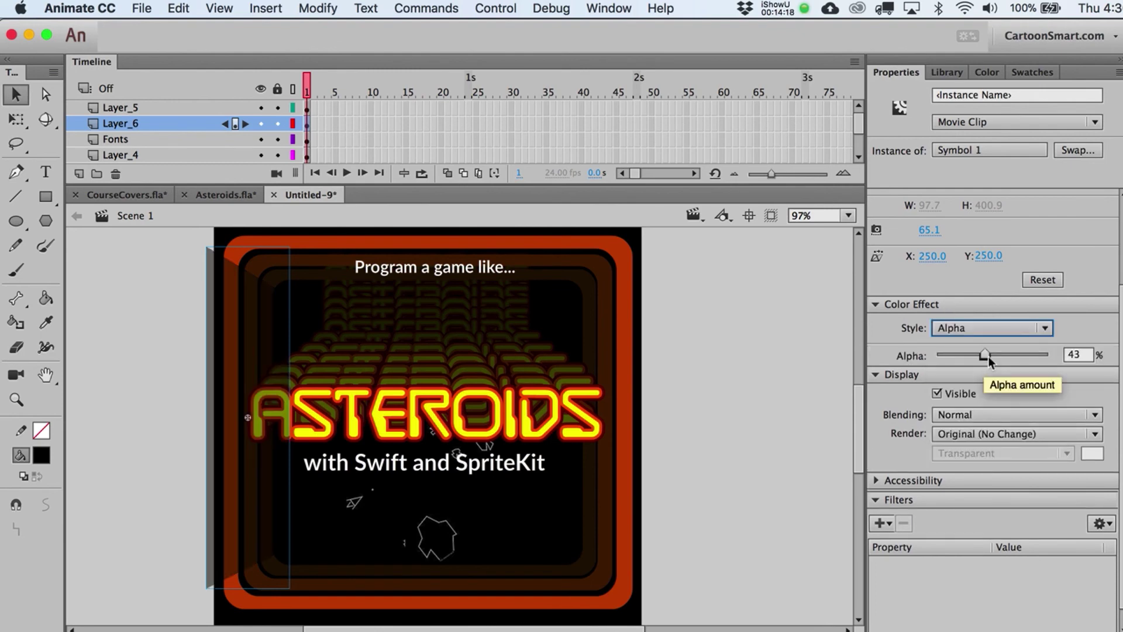
left_click_drag(988, 355, 988, 356)
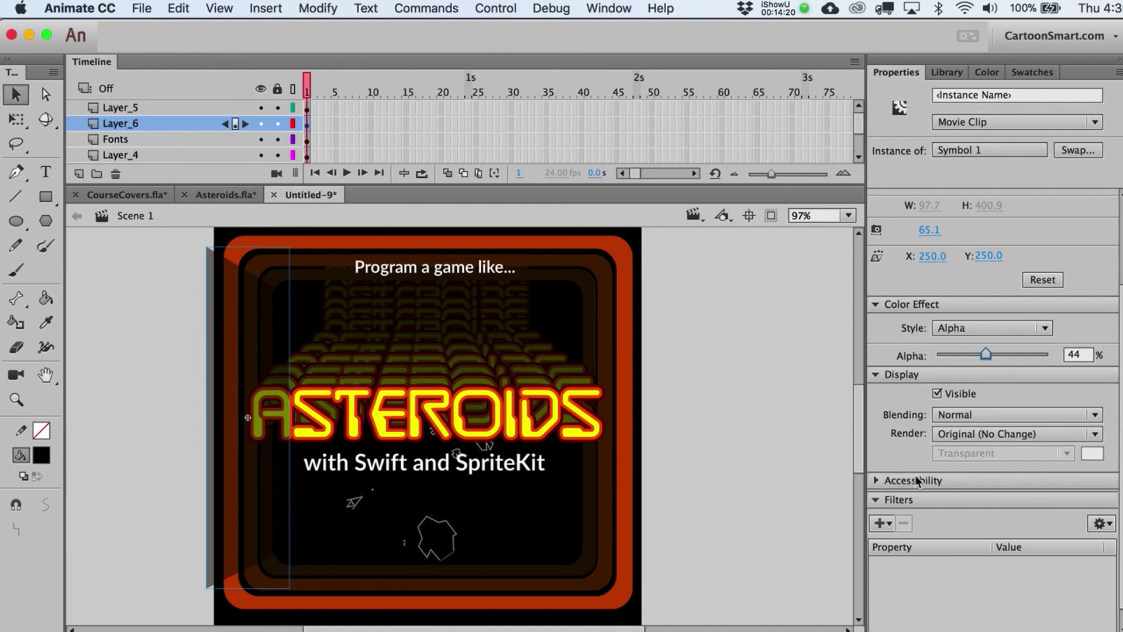
Add a Blur filter to the panel with Blur Y raised to 7 px
left_click(888, 526)
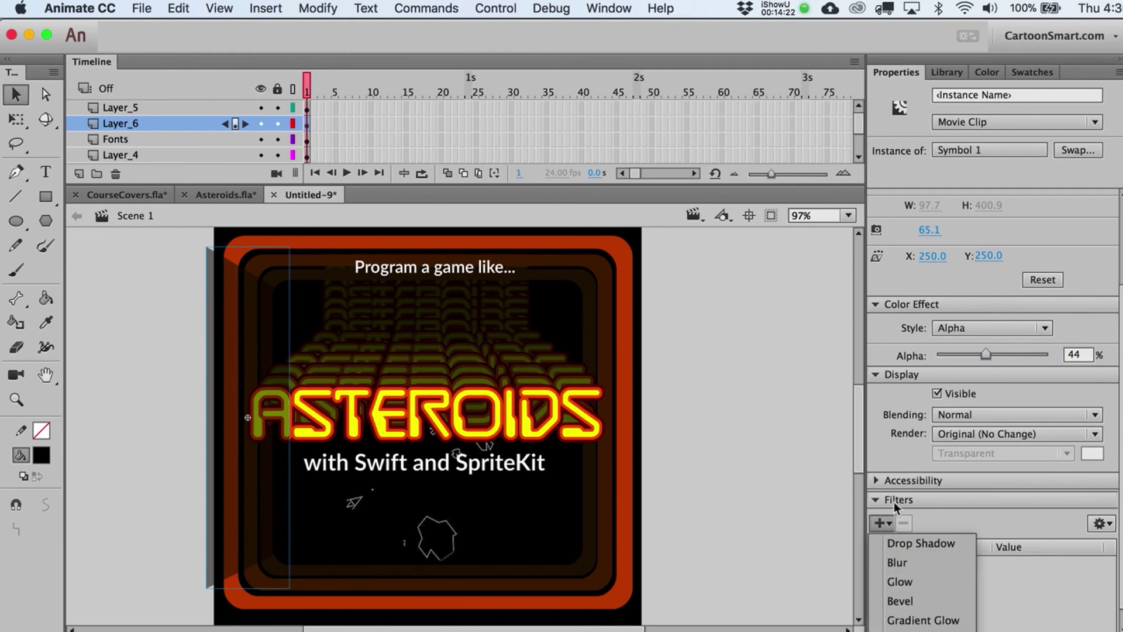
left_click(896, 562)
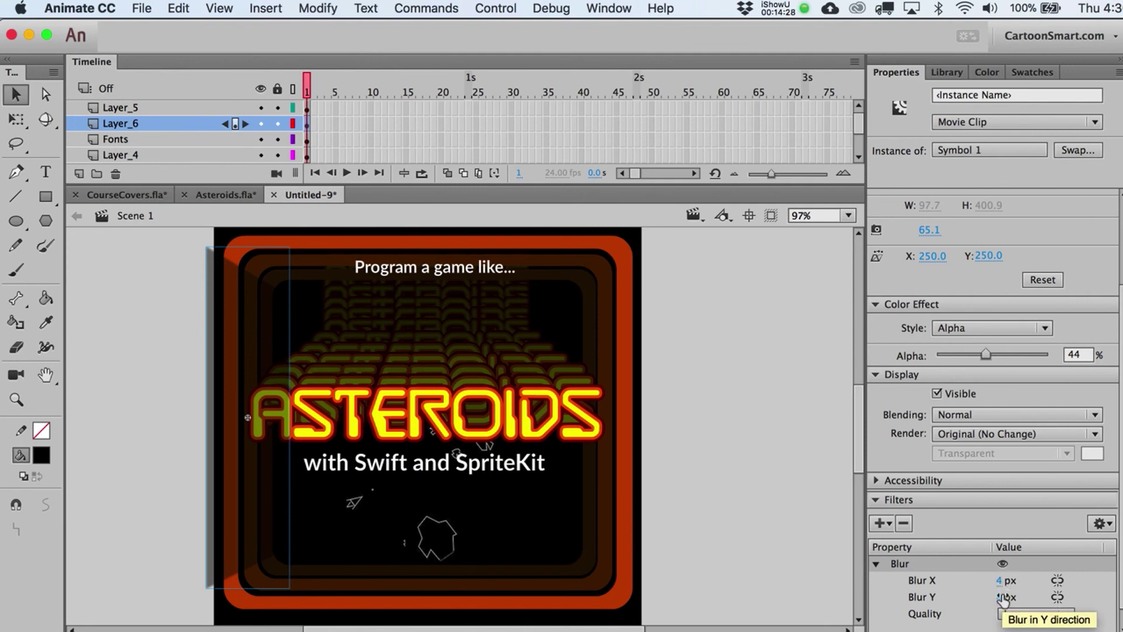
left_click_drag(1000, 597, 1023, 597)
left_click(714, 419)
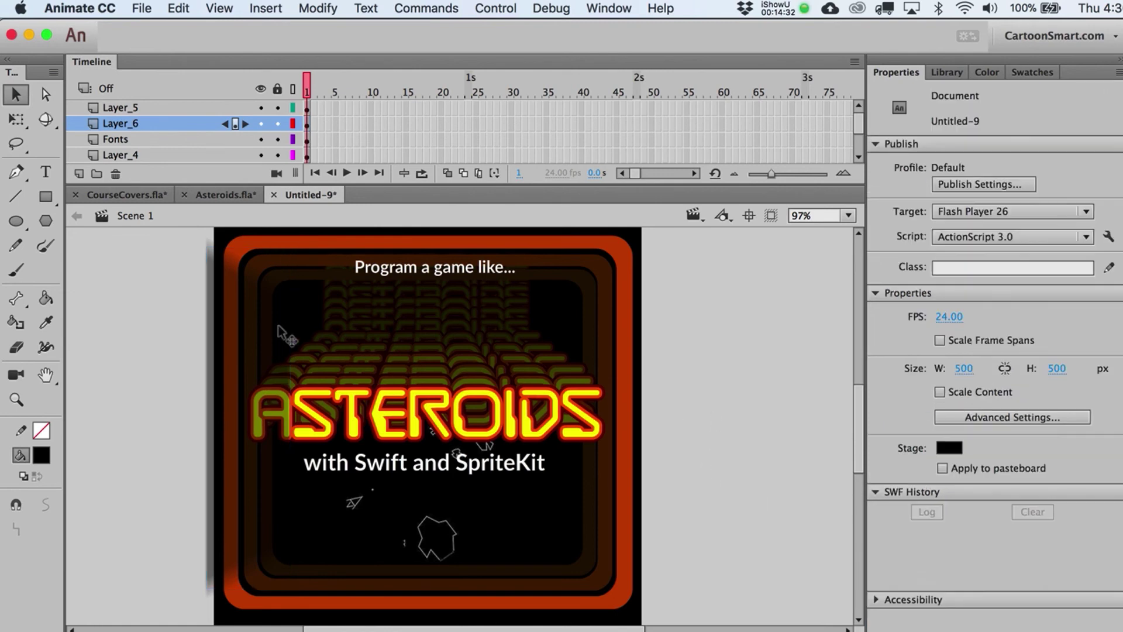
Nudge the translucent glare panel slightly right and compare it with the ASTEROIDS title clip
left_click(230, 321)
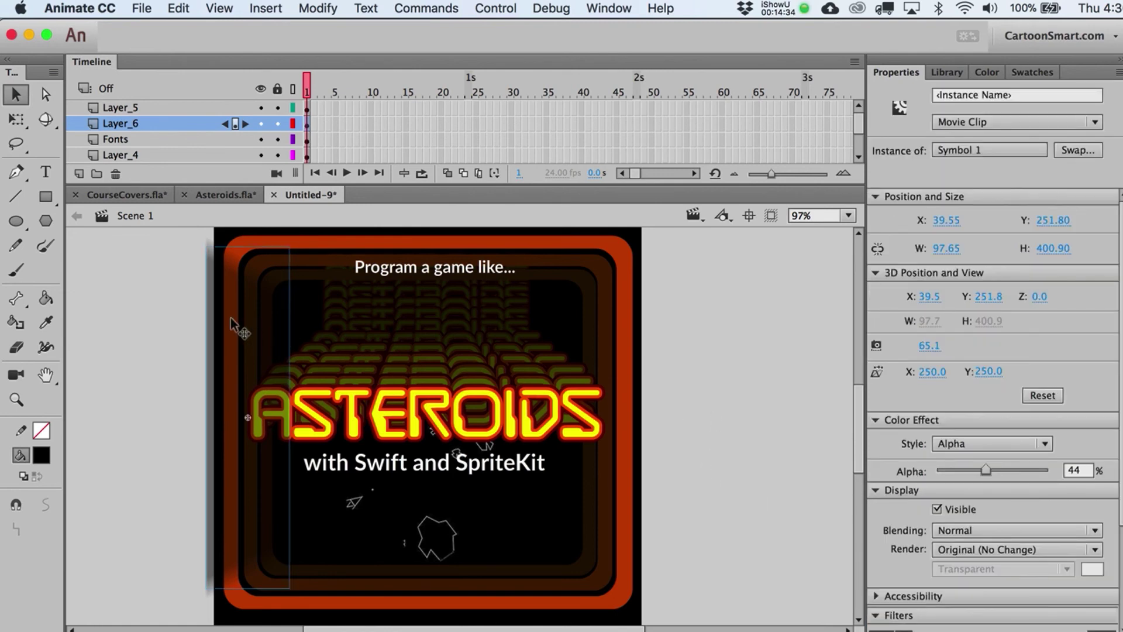
key("shift+Right")
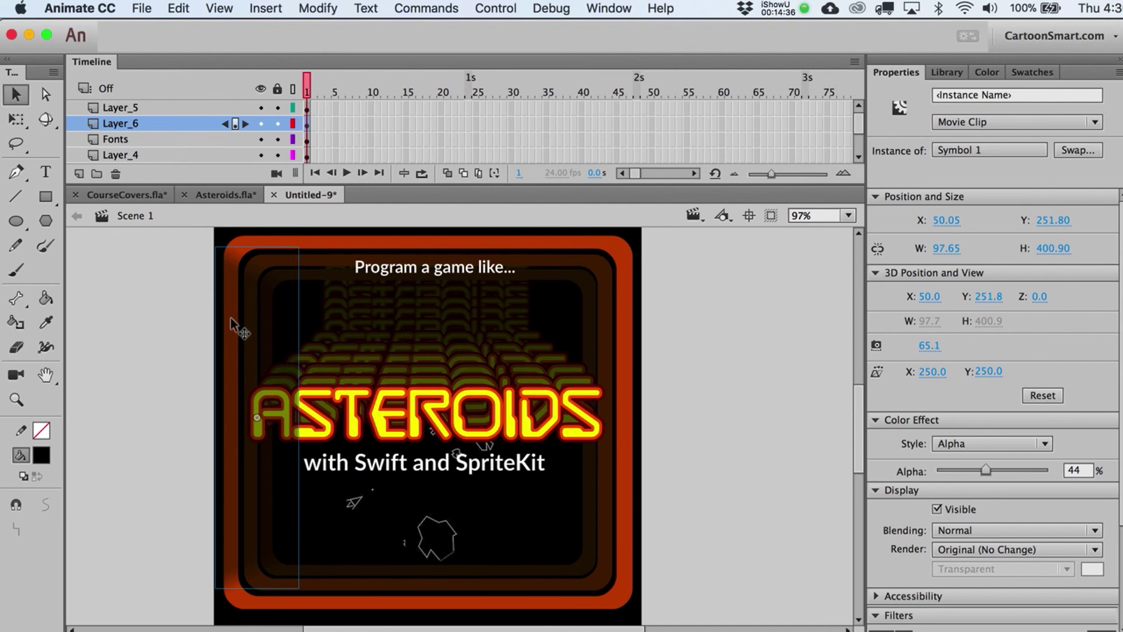
left_click(234, 323)
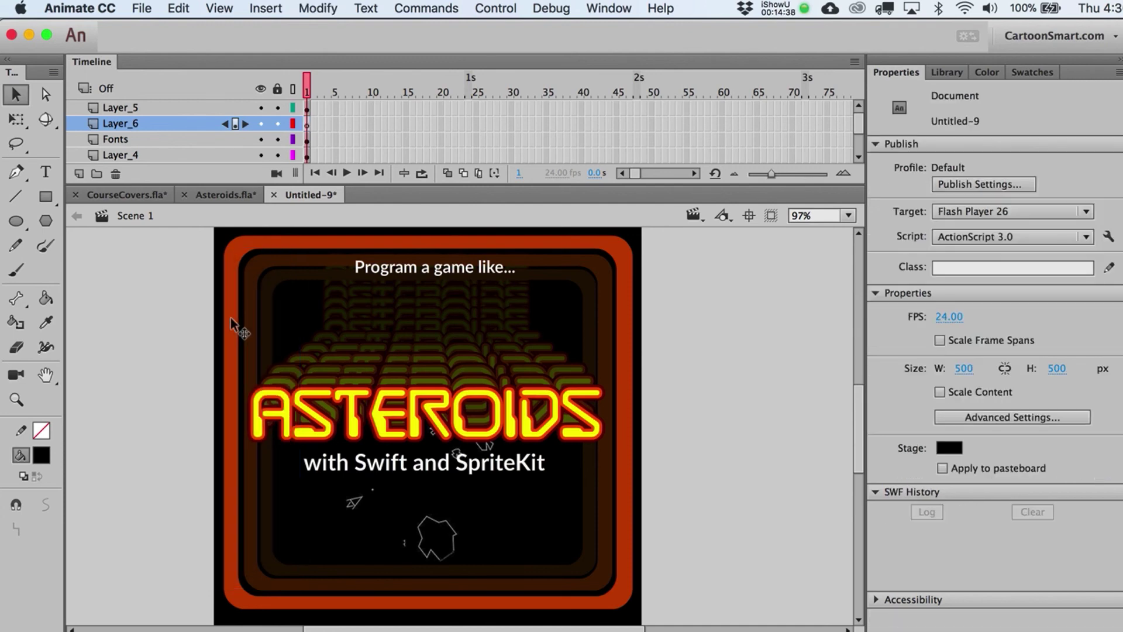
left_click(244, 343)
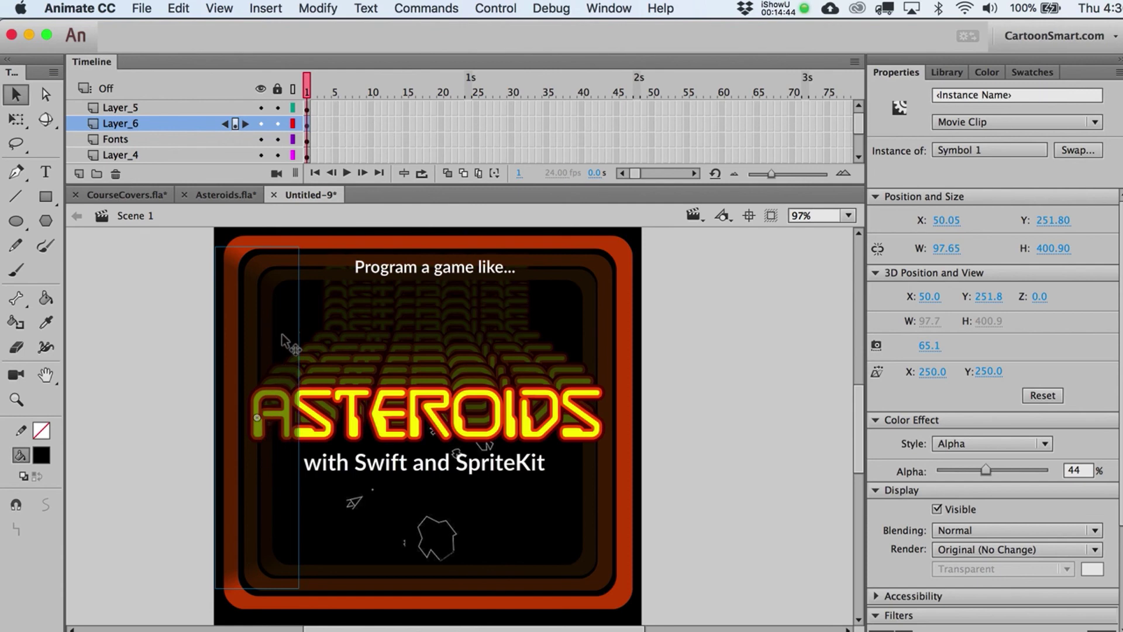
left_click(291, 421)
left_click(253, 413)
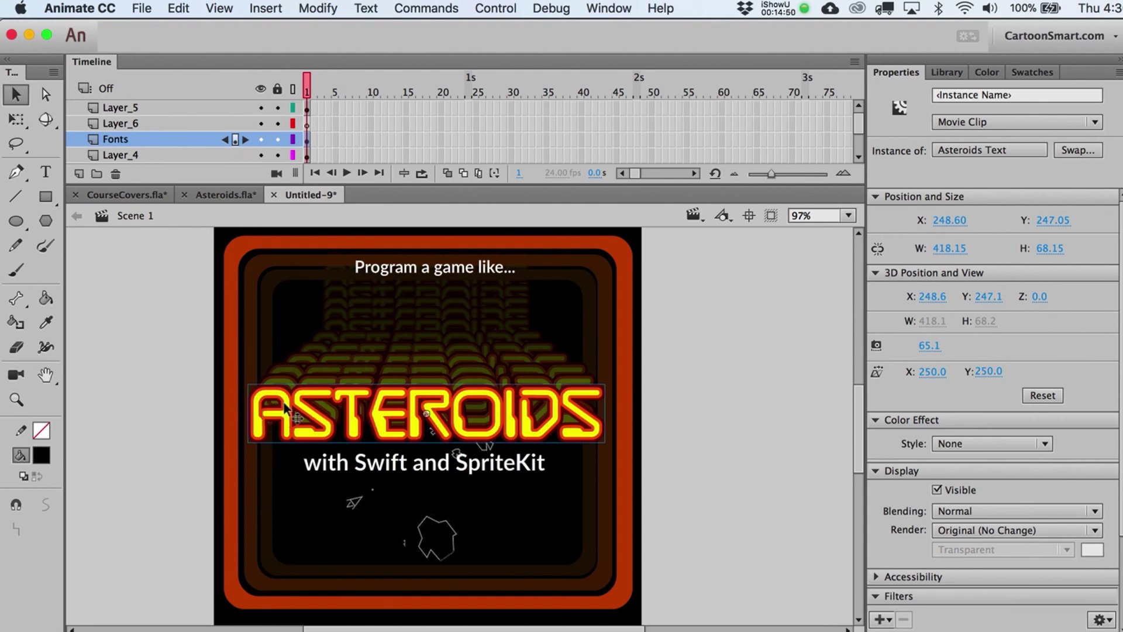
Send the glare panel two levels back behind the title and stretch it taller
left_click(233, 252)
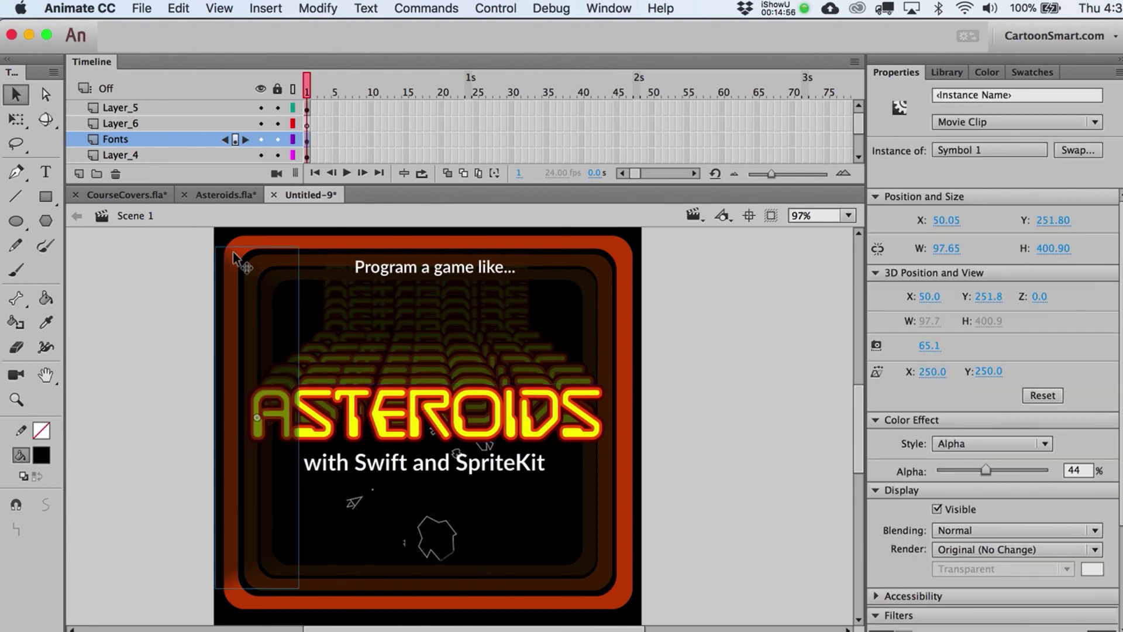
key("super+Down")
key("super+Down")
key("super+Down")
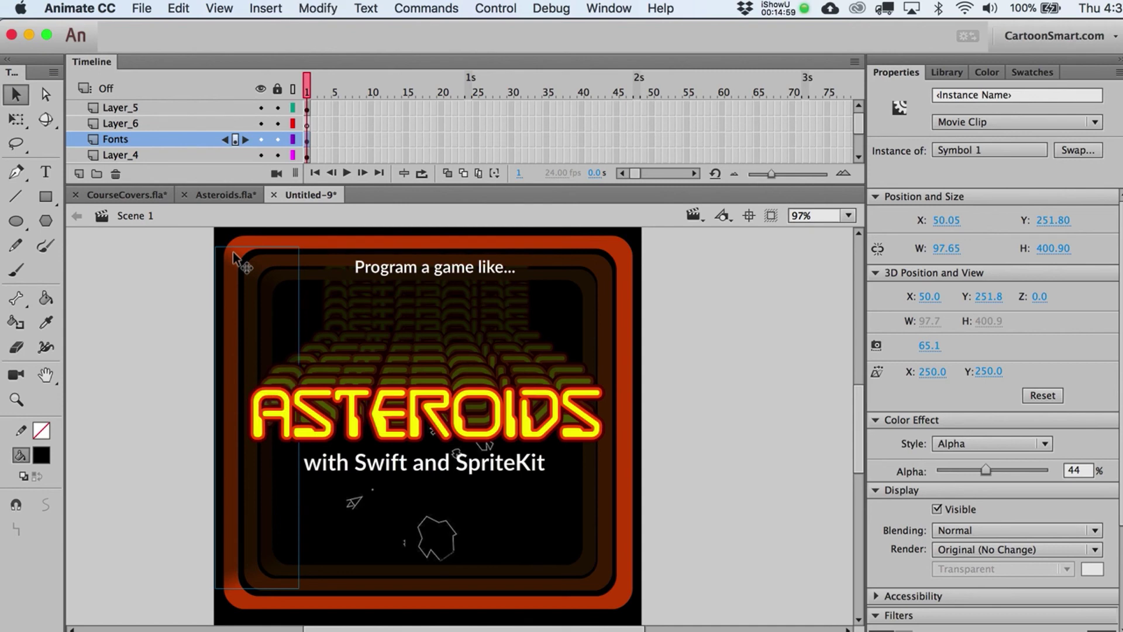
key("super+Down")
key("q")
left_click_drag(257, 241, 257, 226)
key("v")
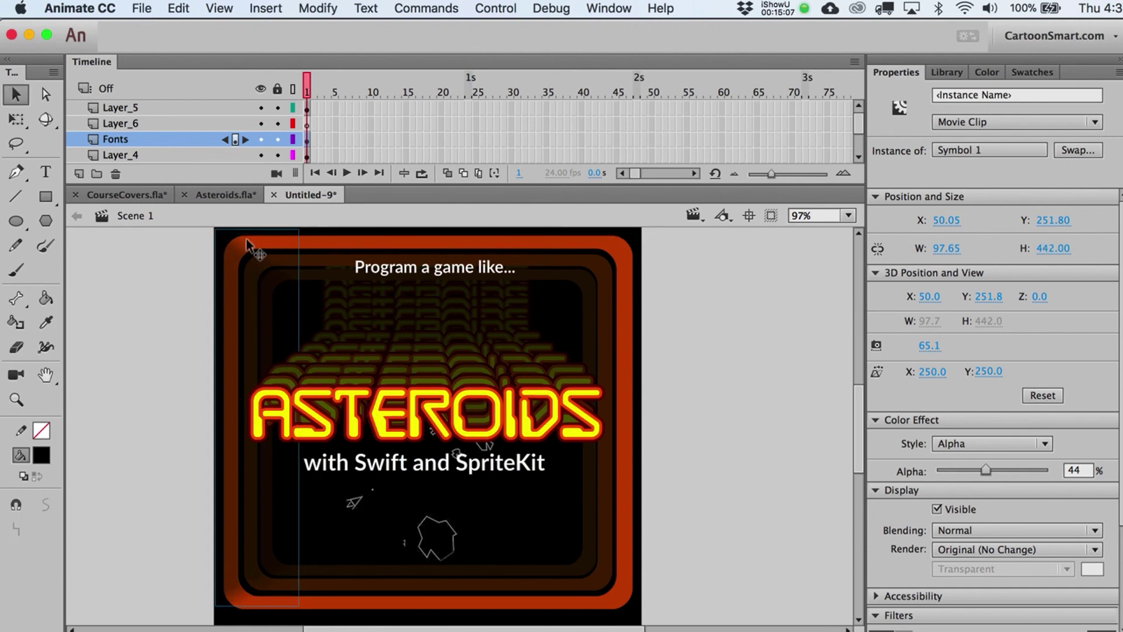
left_click(188, 356)
left_click(245, 326)
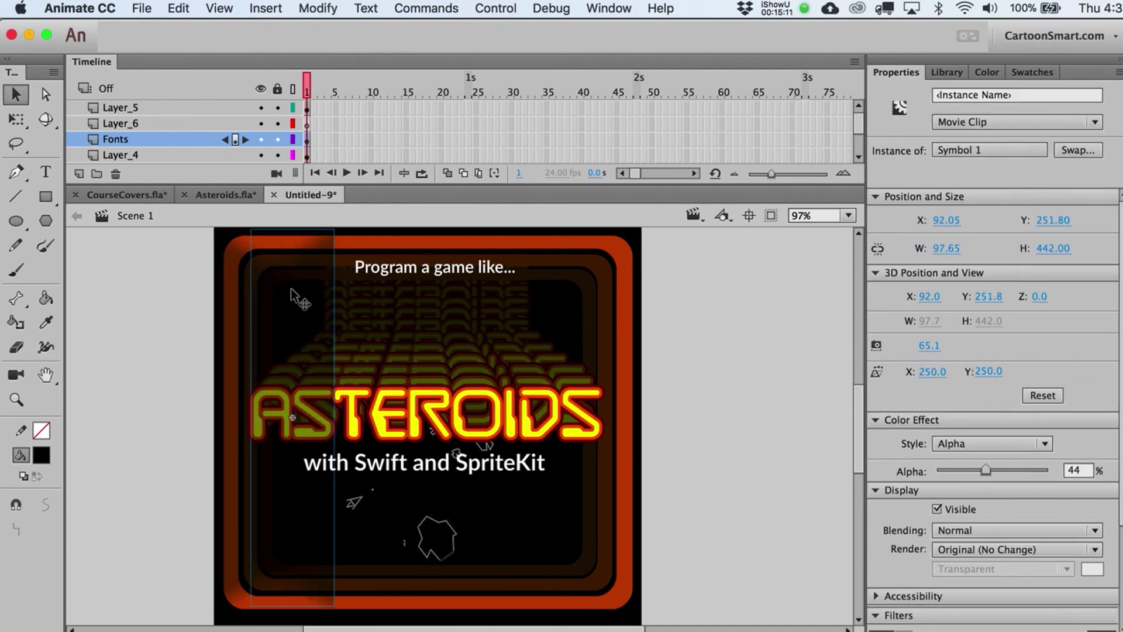
Move the glare panel right, behind the title's final S, and delete the extra copy
left_click_drag(292, 290, 598, 293)
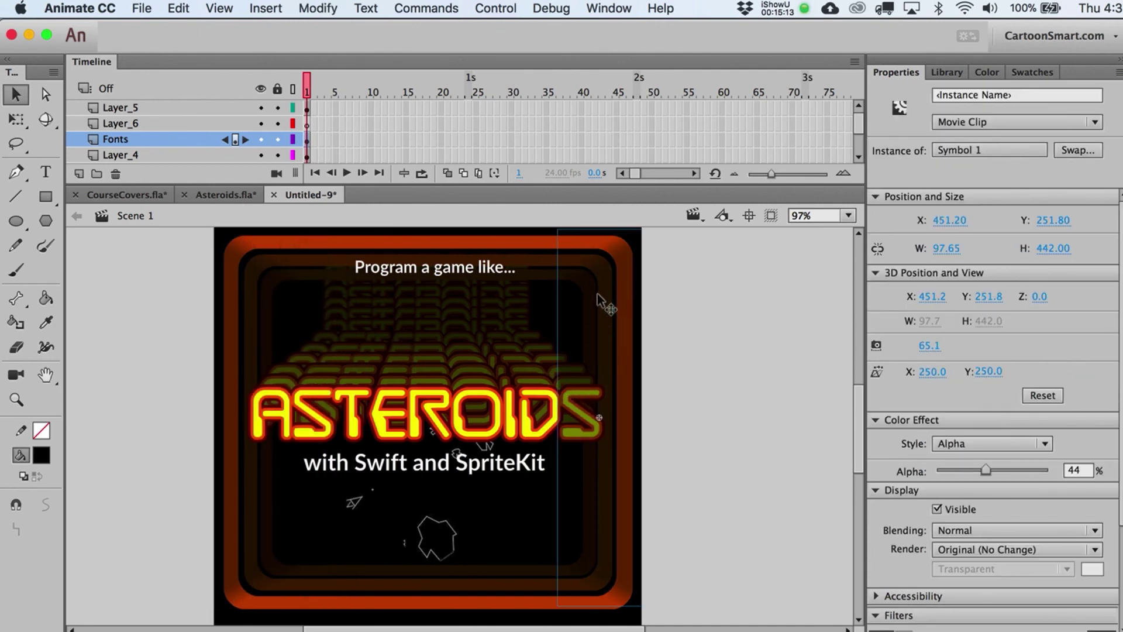
key("super+shift+Down")
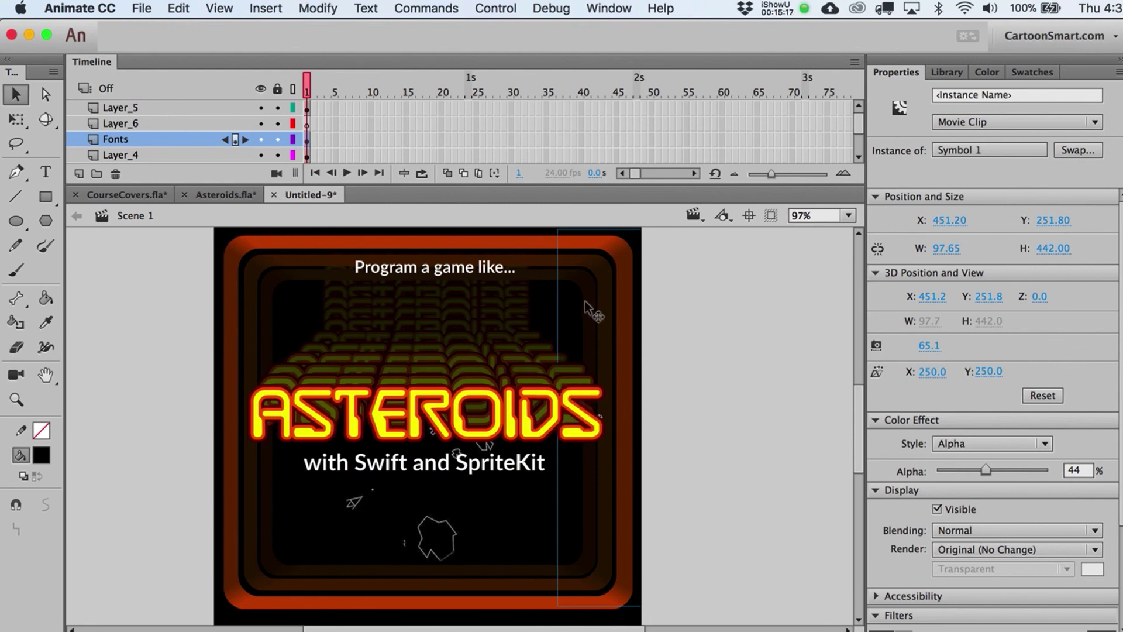
left_click_drag(585, 301, 737, 290)
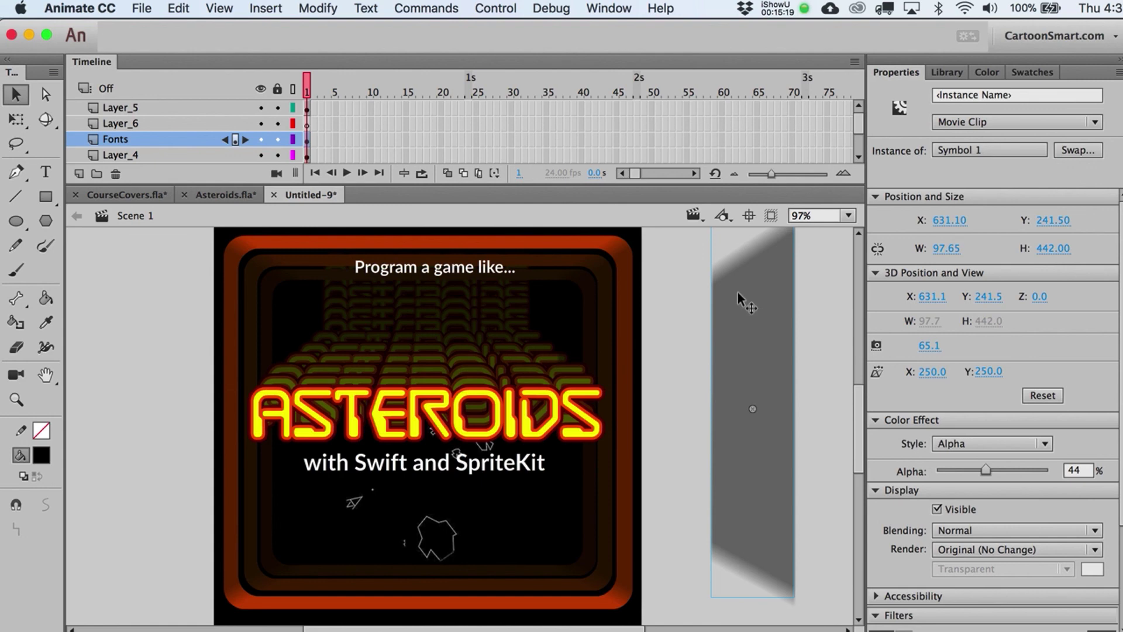
key("Delete")
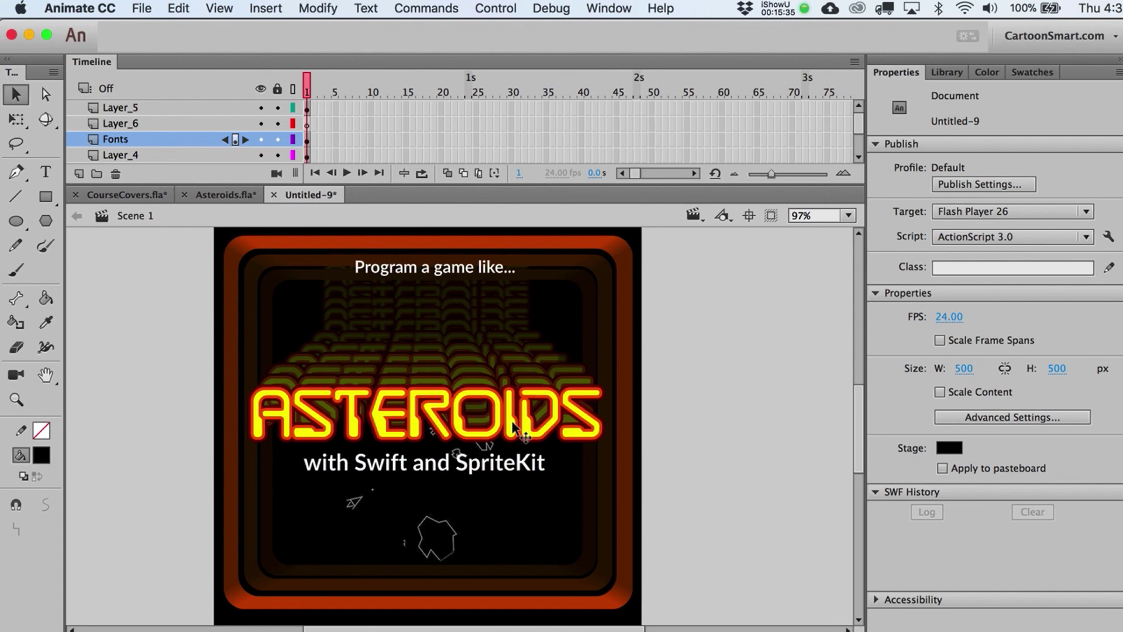
Shift the "Program a game like..." line down and place a copy at the poster's bottom
left_click_drag(449, 270, 442, 303)
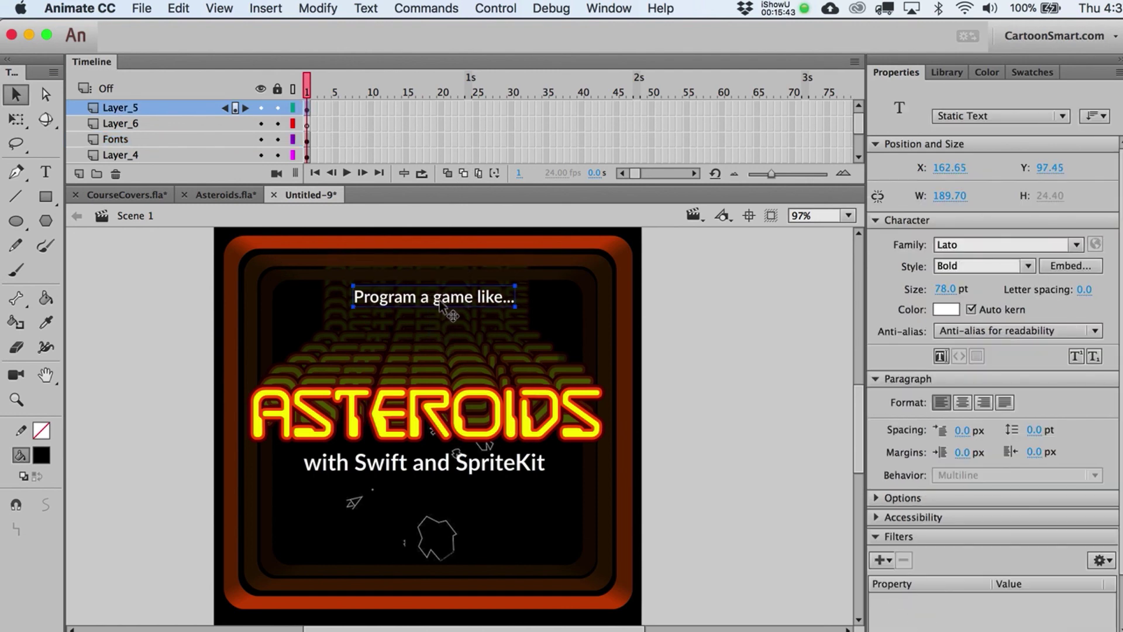
left_click(724, 349)
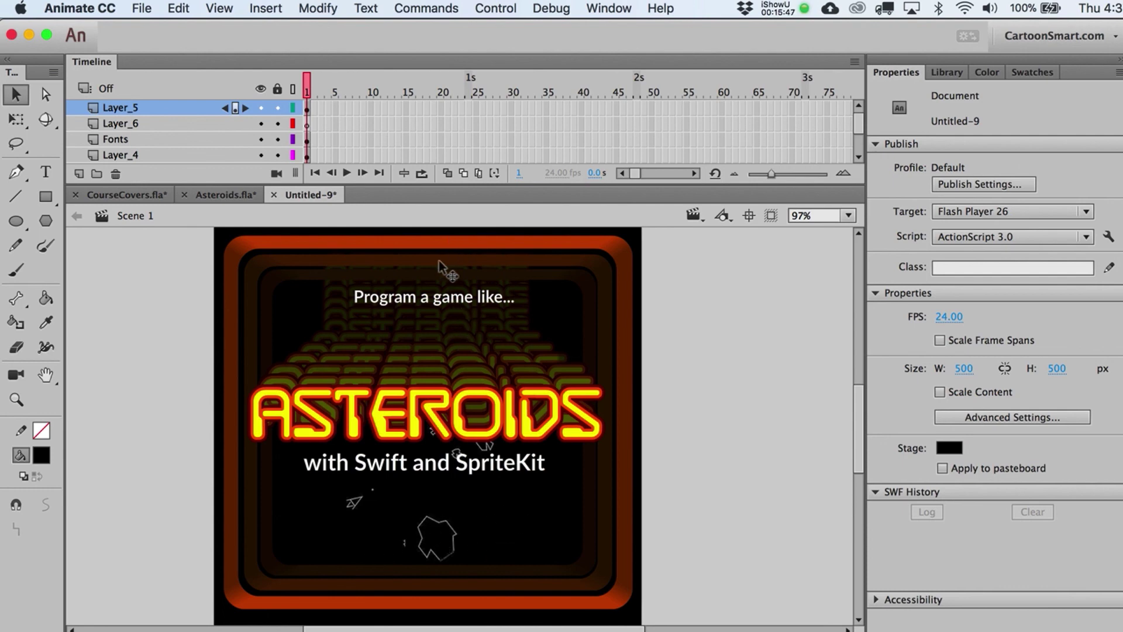
left_click_drag(438, 299, 447, 541)
Change the bottom copy to read ".... in under an hour!" and nudge it slightly lower
triple_click(449, 544)
key("super+v")
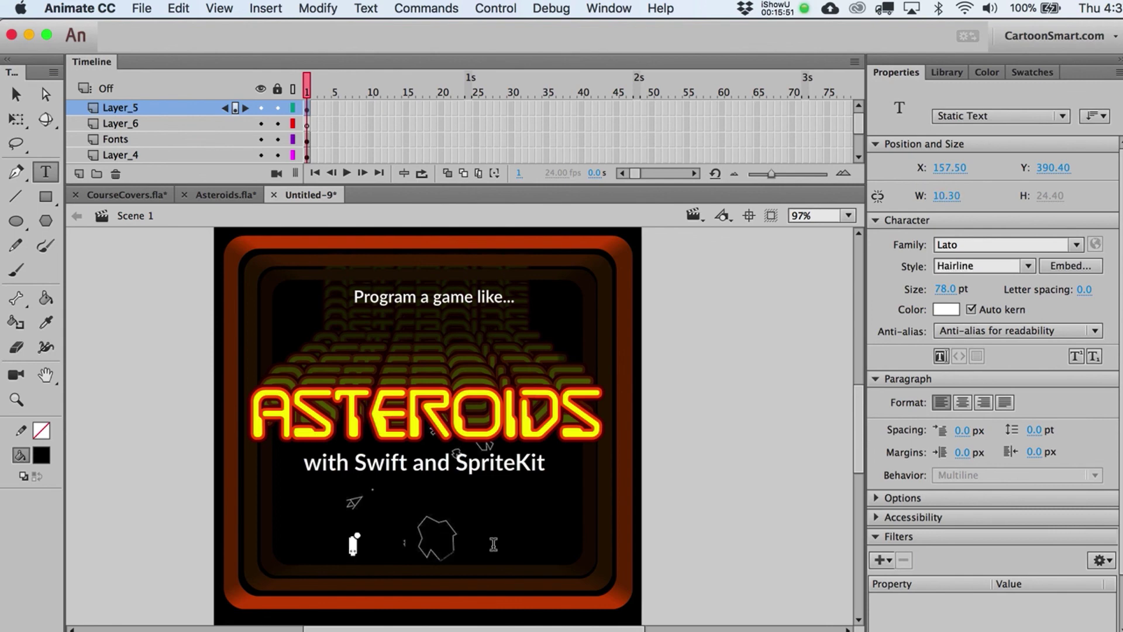
type("in under")
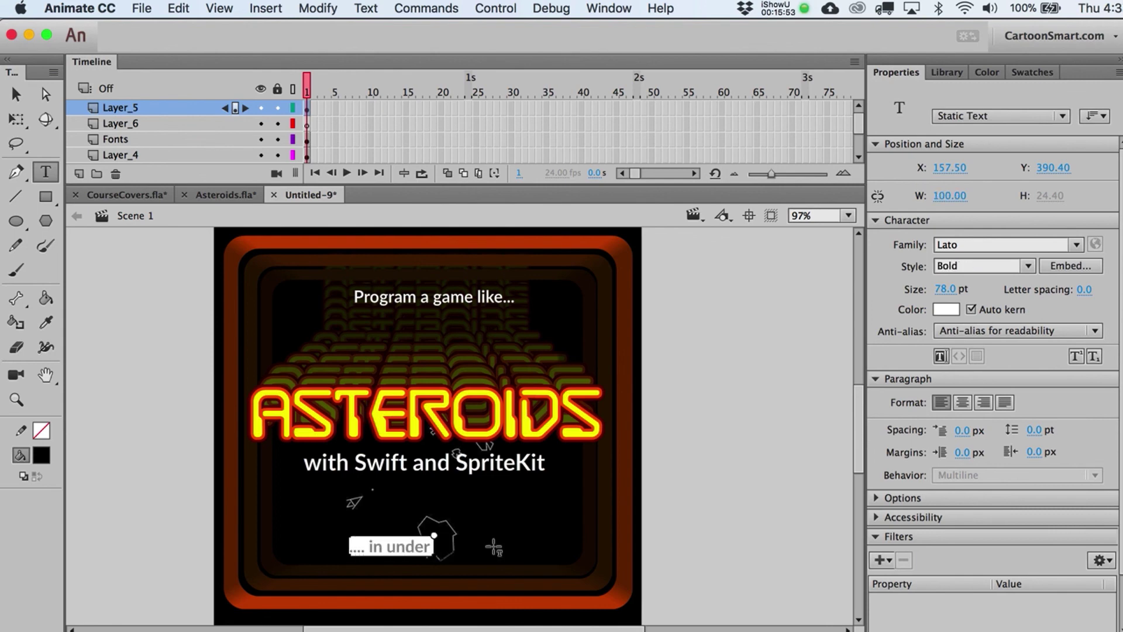
type(" an hour!")
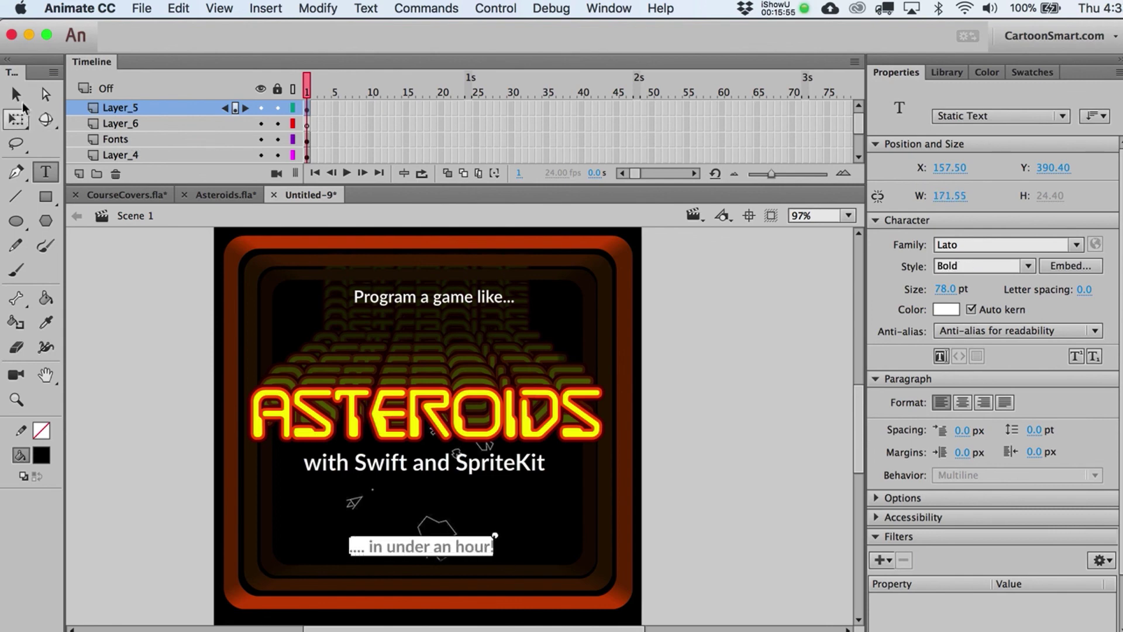
left_click(16, 94)
left_click(662, 445)
left_click(467, 555)
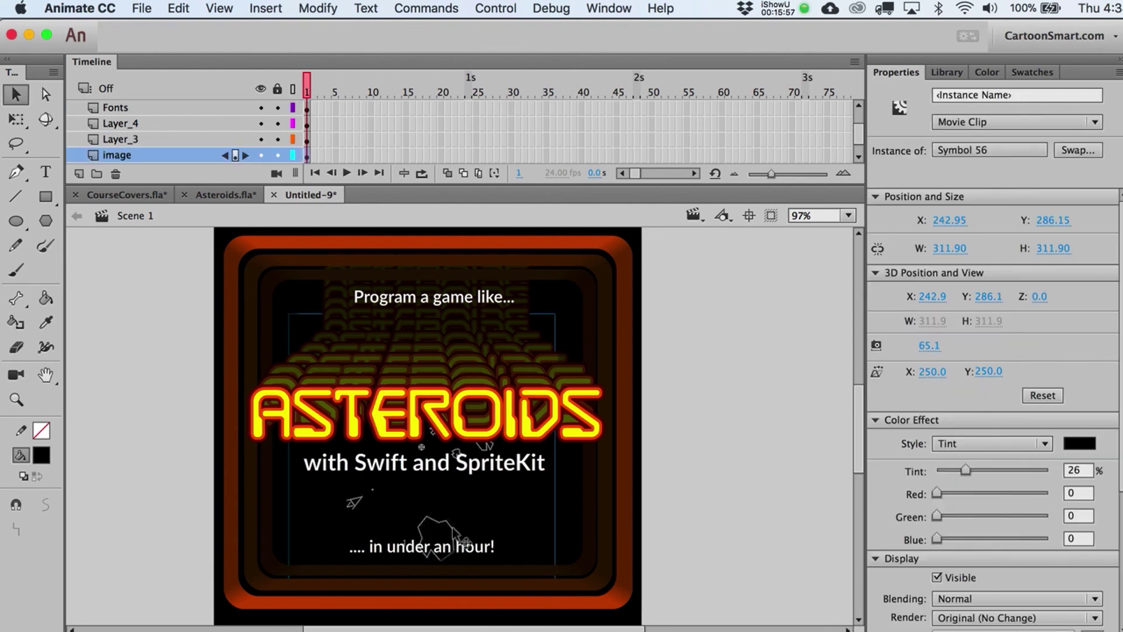
left_click(455, 547)
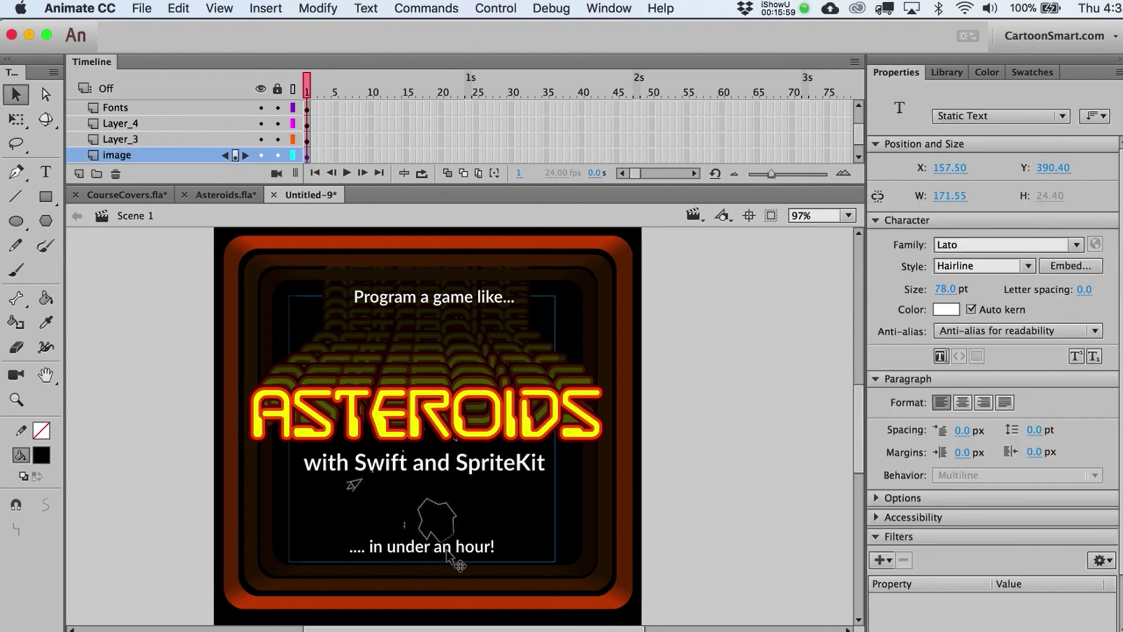
mouse_move(455, 547)
left_mouse_down()
mouse_move(450, 562)
mouse_move(449, 548)
left_mouse_up()
left_click(709, 544)
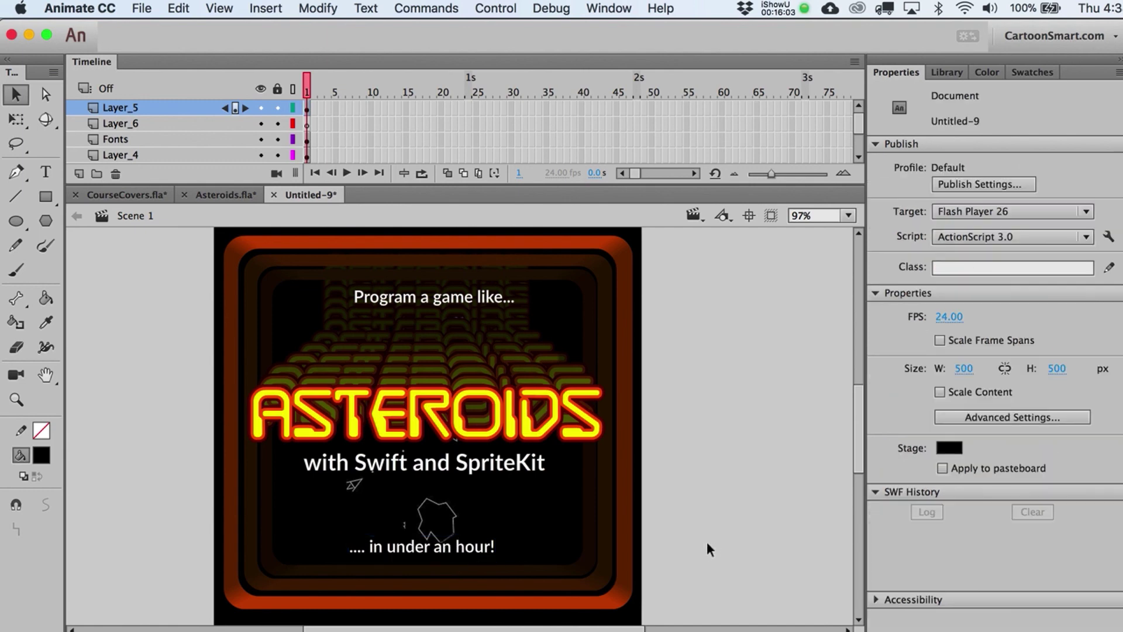
left_click(447, 521)
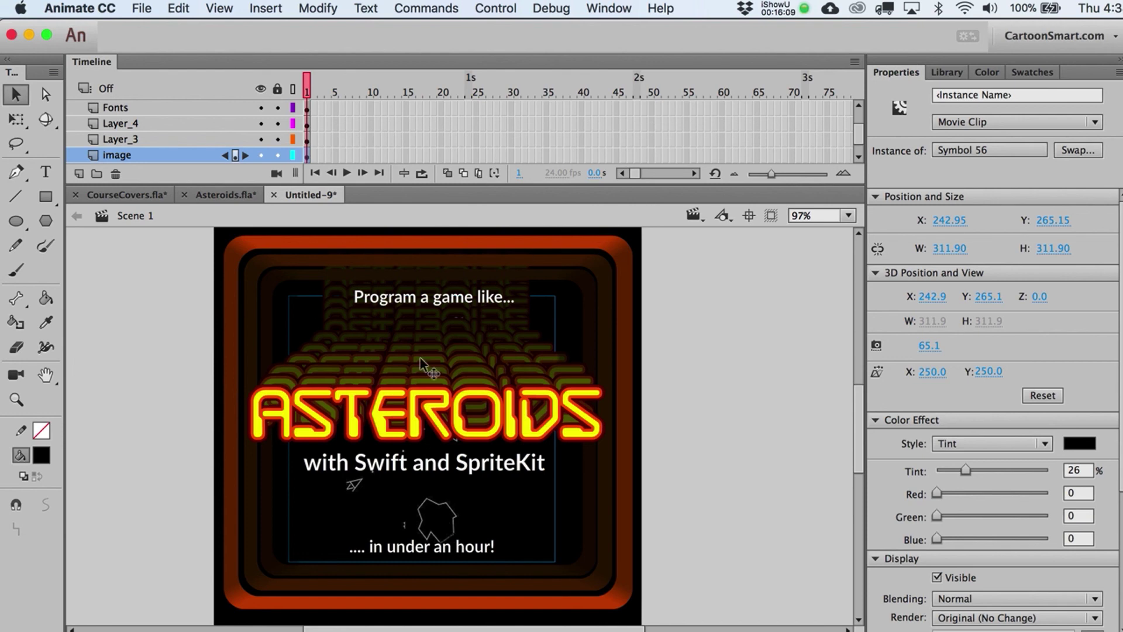
left_click(663, 418)
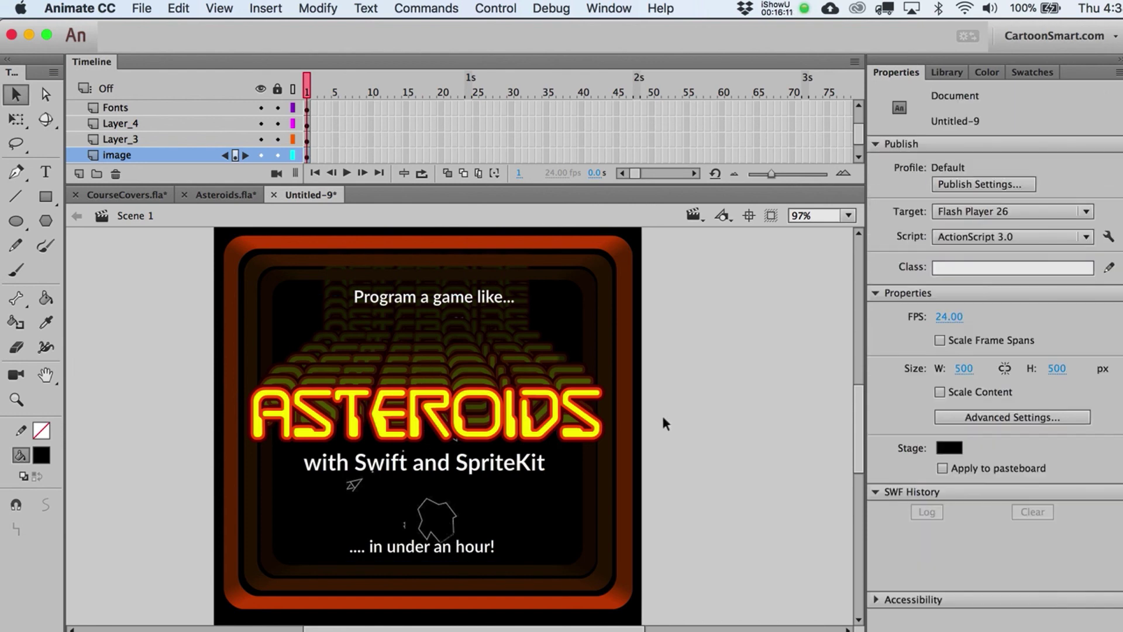